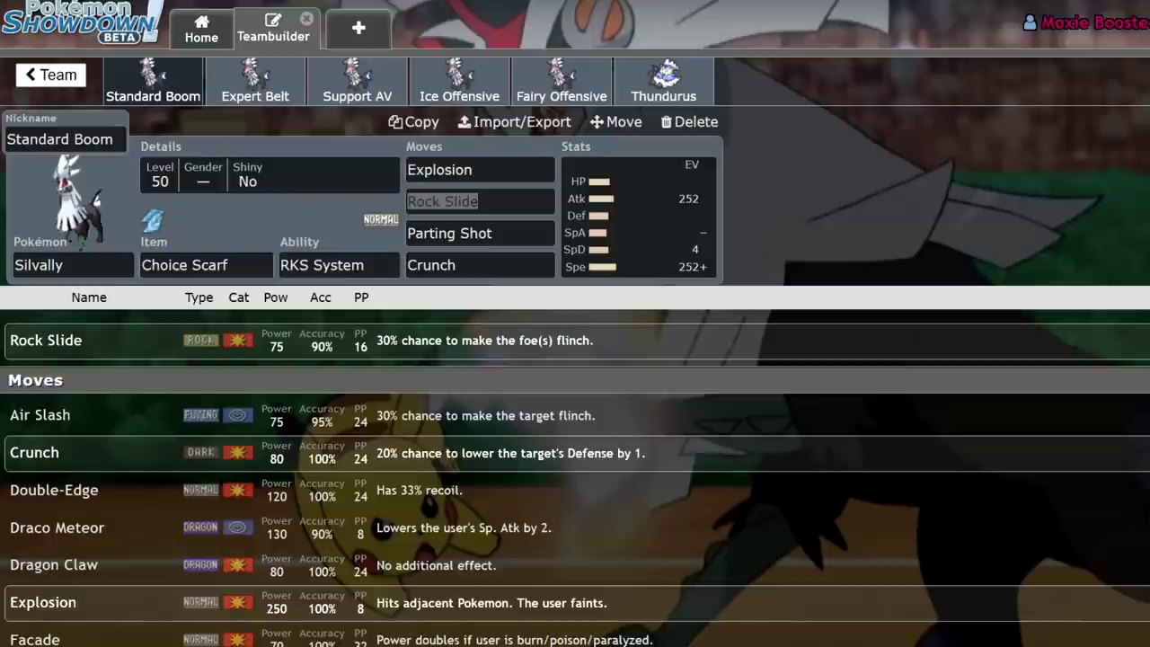
# Compare the EV spreads of the Standard Boom, Expert Belt, Ice Offensive, Fairy Offensive and Thundurus sets, ending on Standard Boom
pyautogui.click(681, 213)
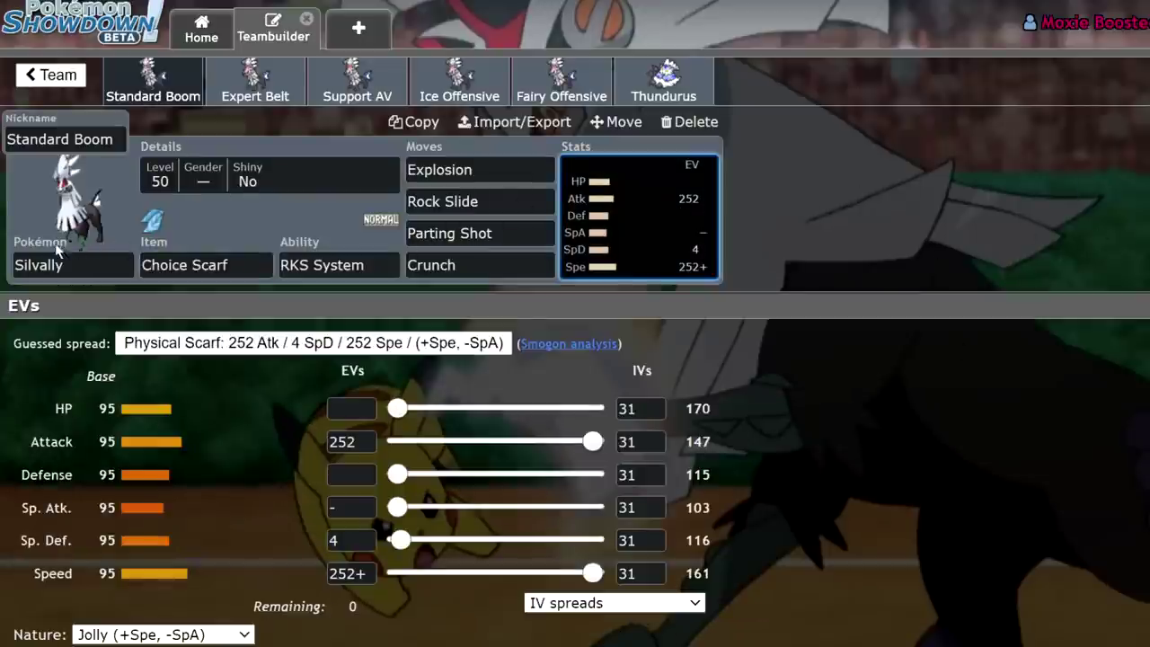
pyautogui.click(255, 79)
pyautogui.click(459, 79)
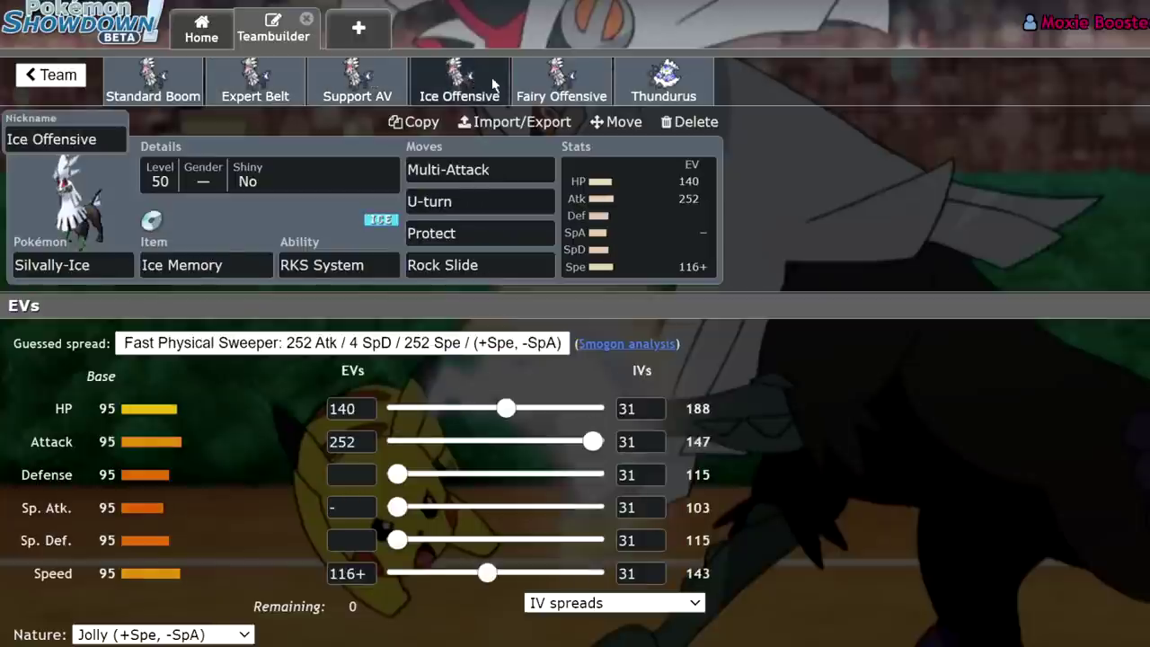
pyautogui.click(562, 79)
pyautogui.click(663, 79)
pyautogui.click(215, 93)
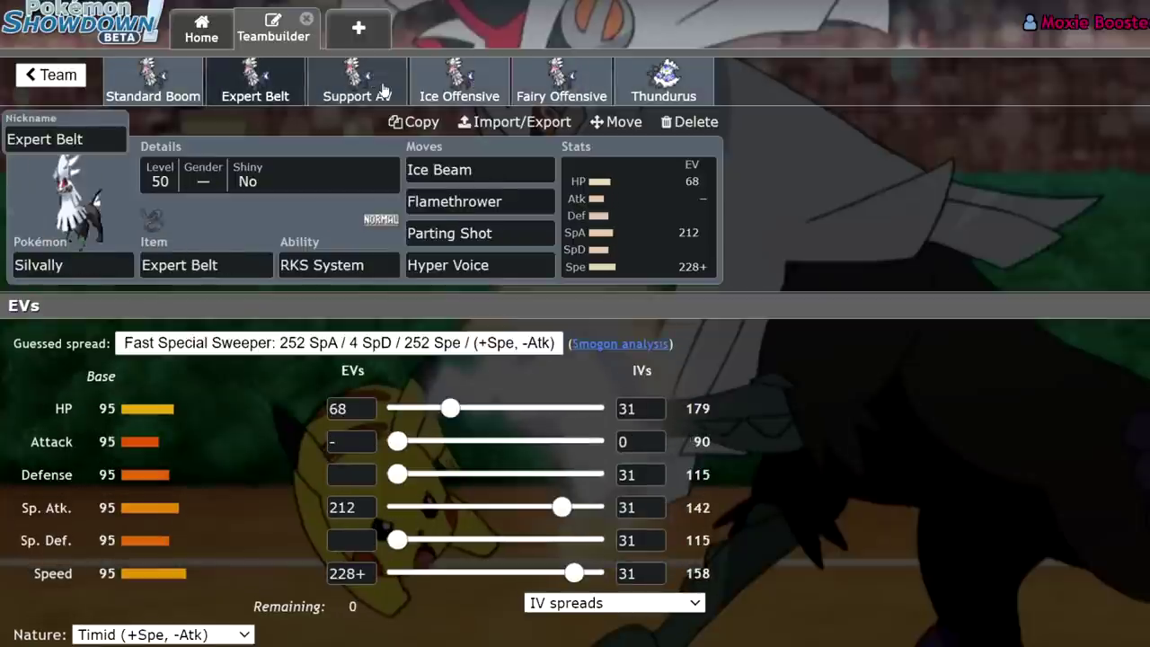
pyautogui.click(459, 81)
pyautogui.click(562, 81)
pyautogui.click(157, 79)
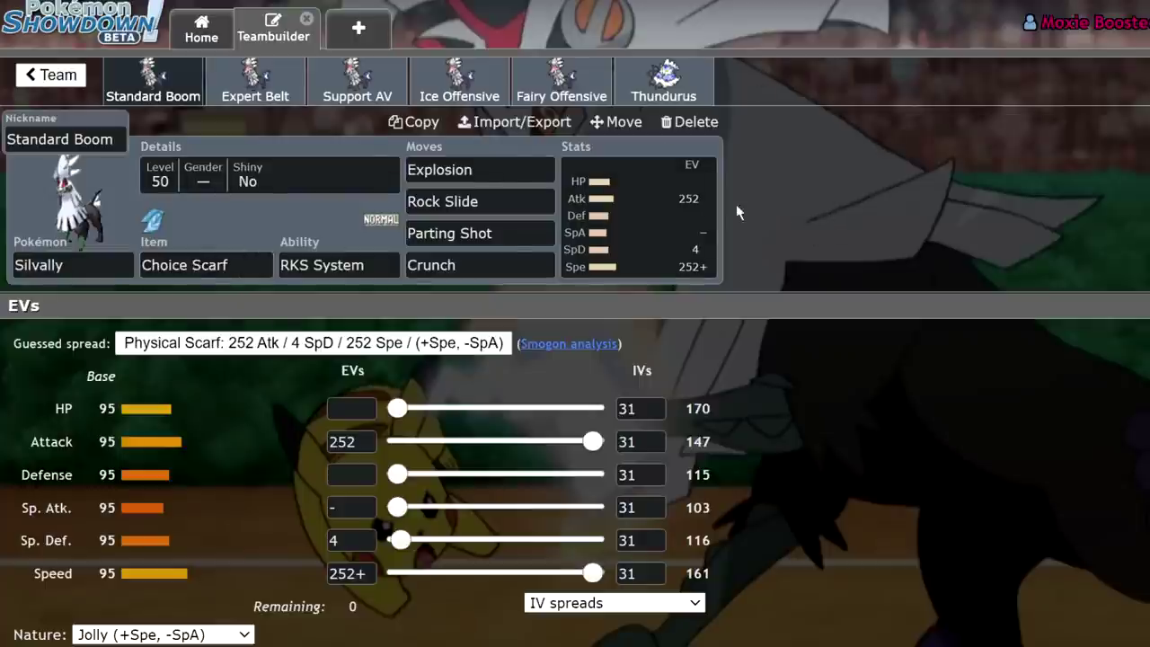
# Inspect Standard Boom's Explosion move, Choice Scarf item and Jolly 252 Atk / 252 Spe spread
pyautogui.click(126, 264)
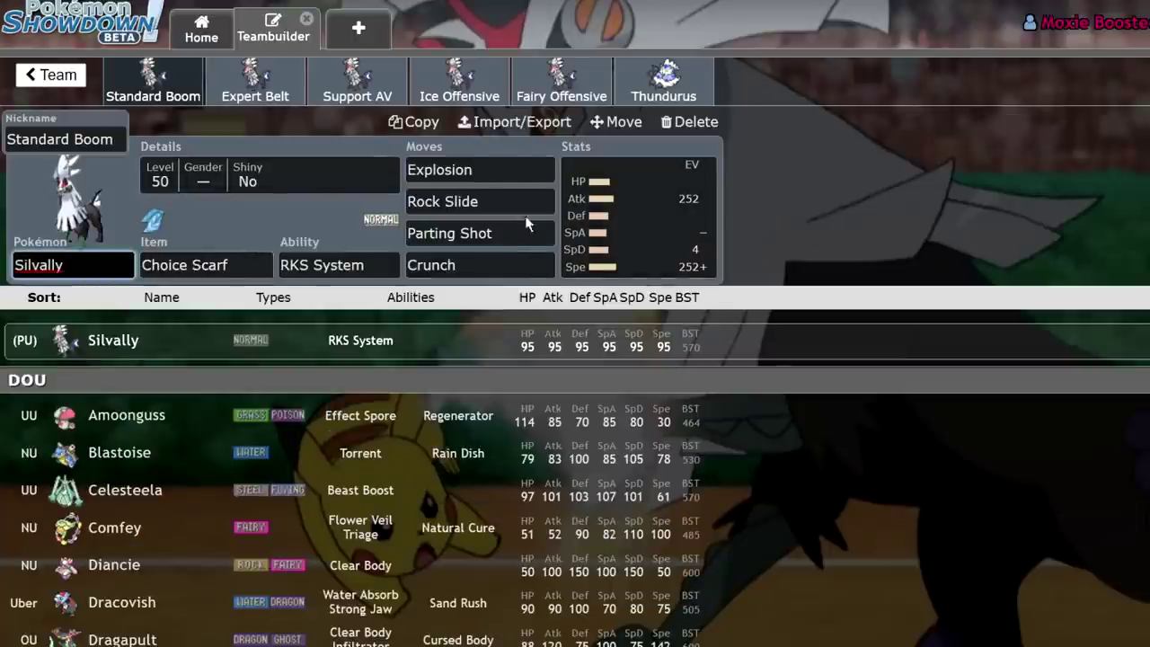
pyautogui.click(506, 171)
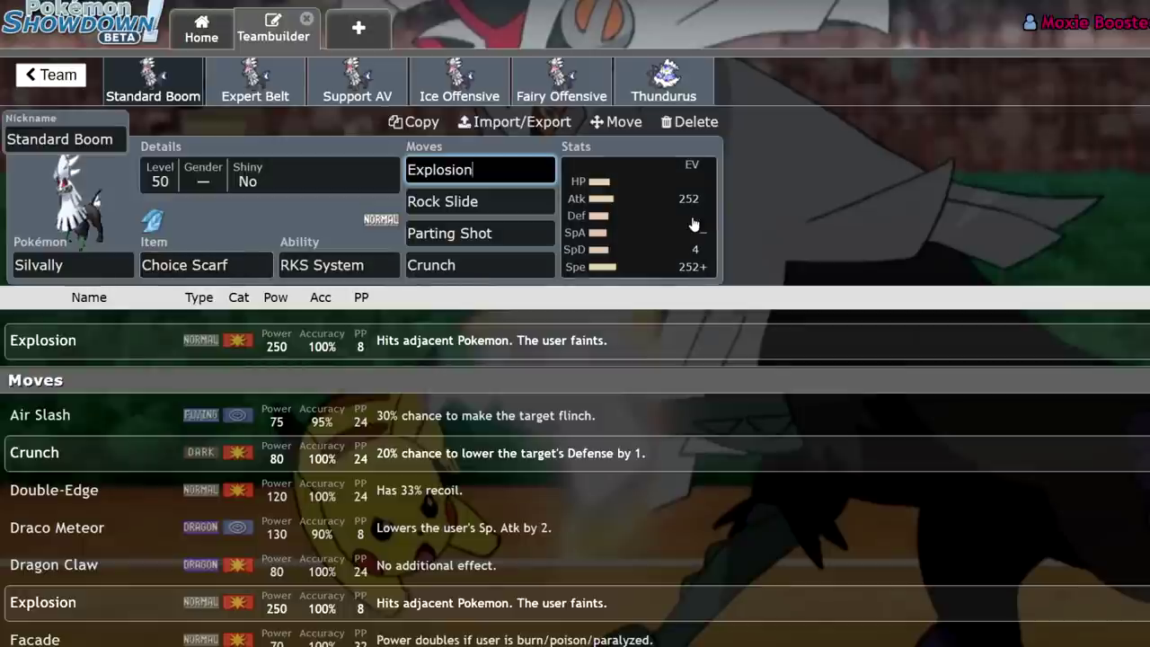
pyautogui.click(695, 224)
pyautogui.click(503, 170)
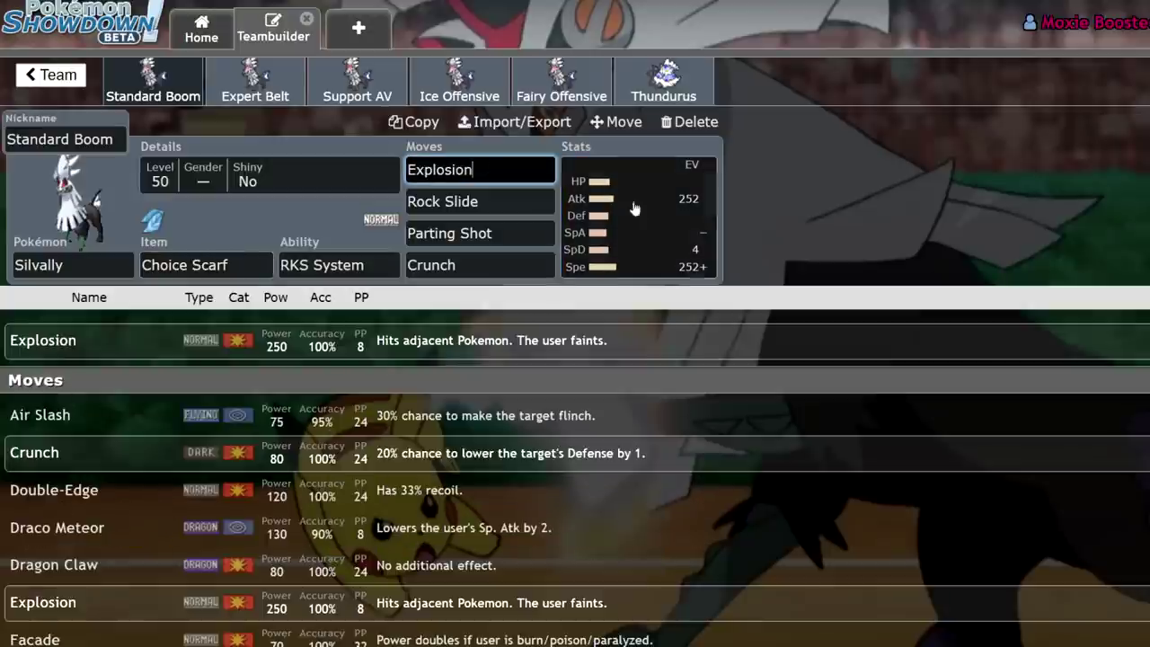
pyautogui.click(609, 215)
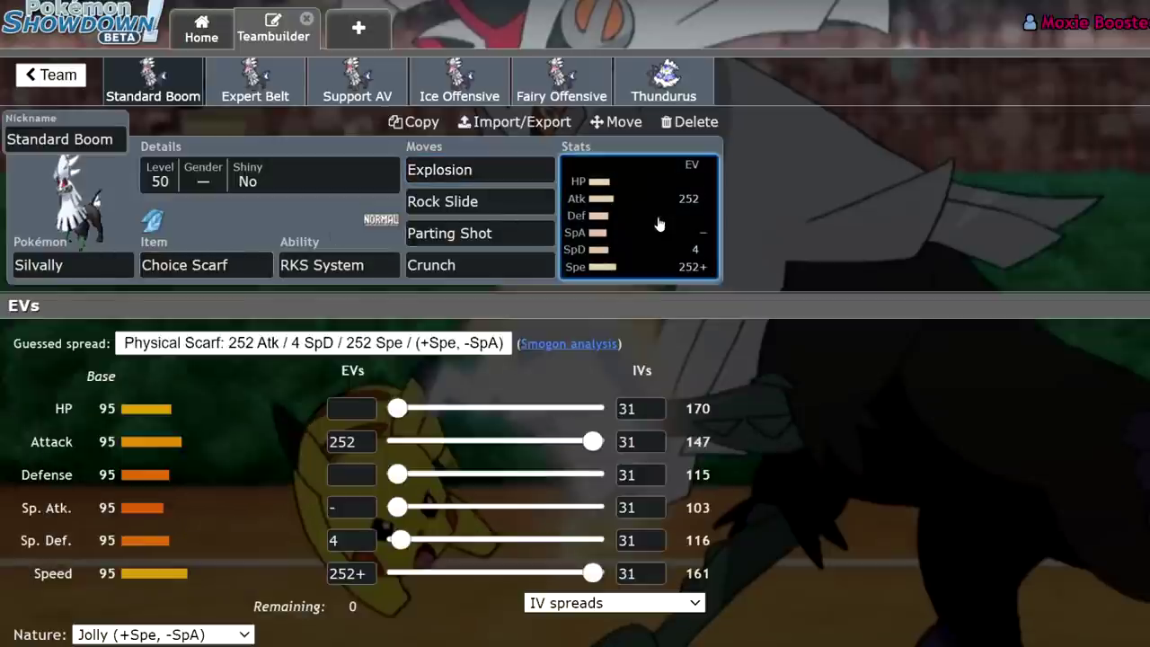
pyautogui.click(501, 171)
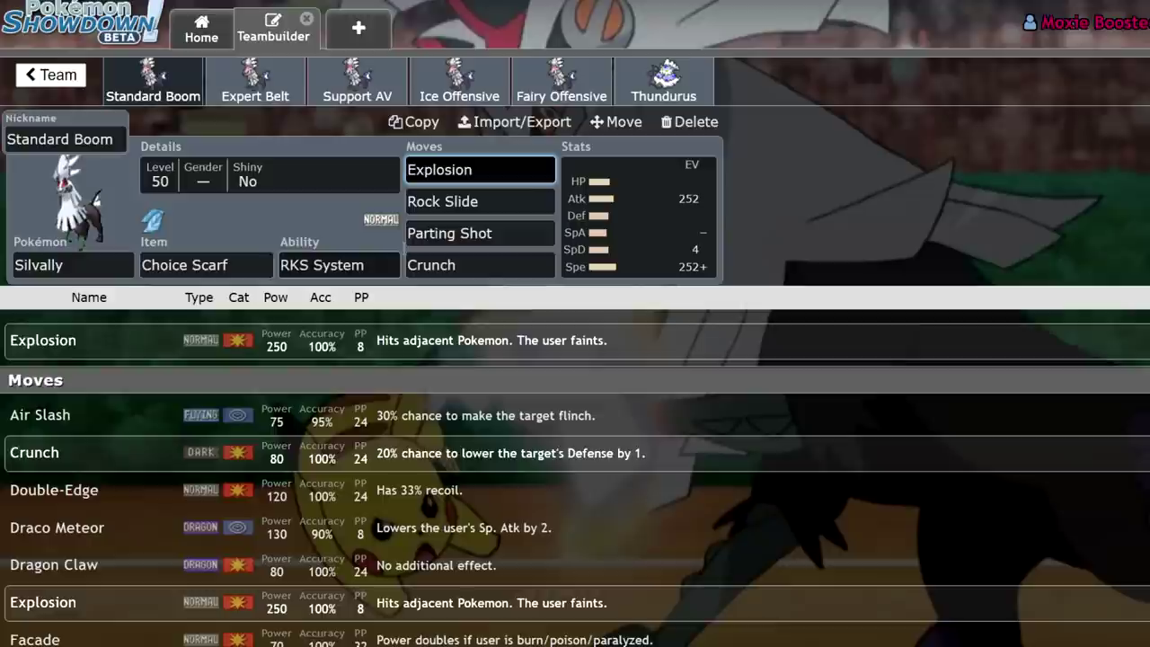
pyautogui.click(226, 262)
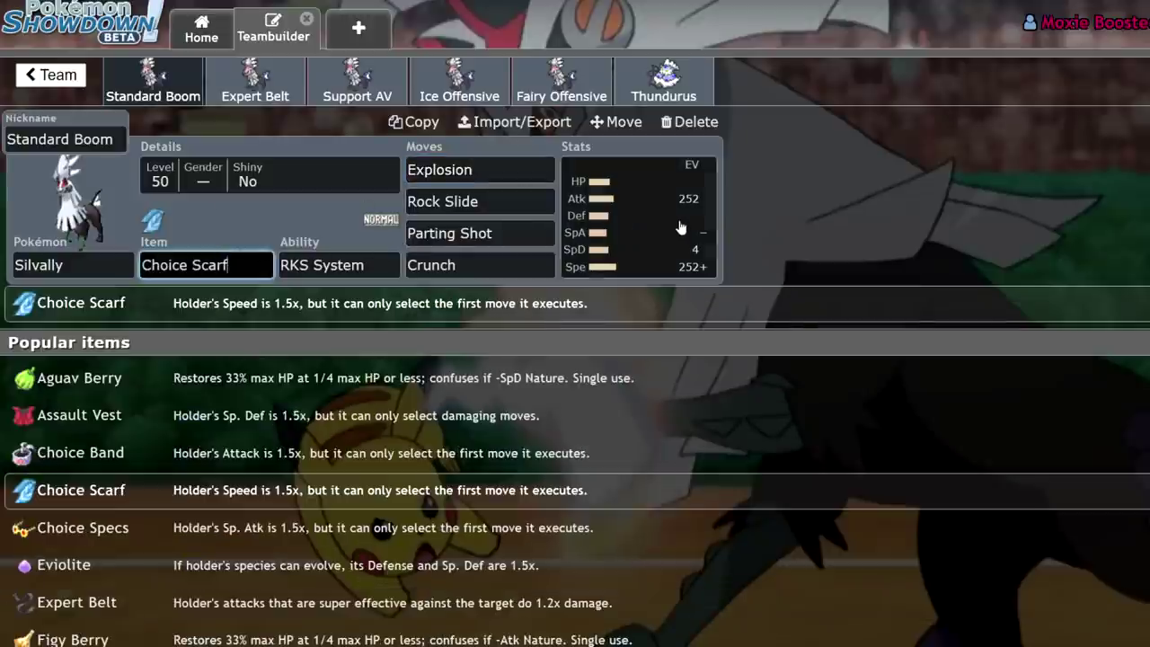
pyautogui.click(620, 196)
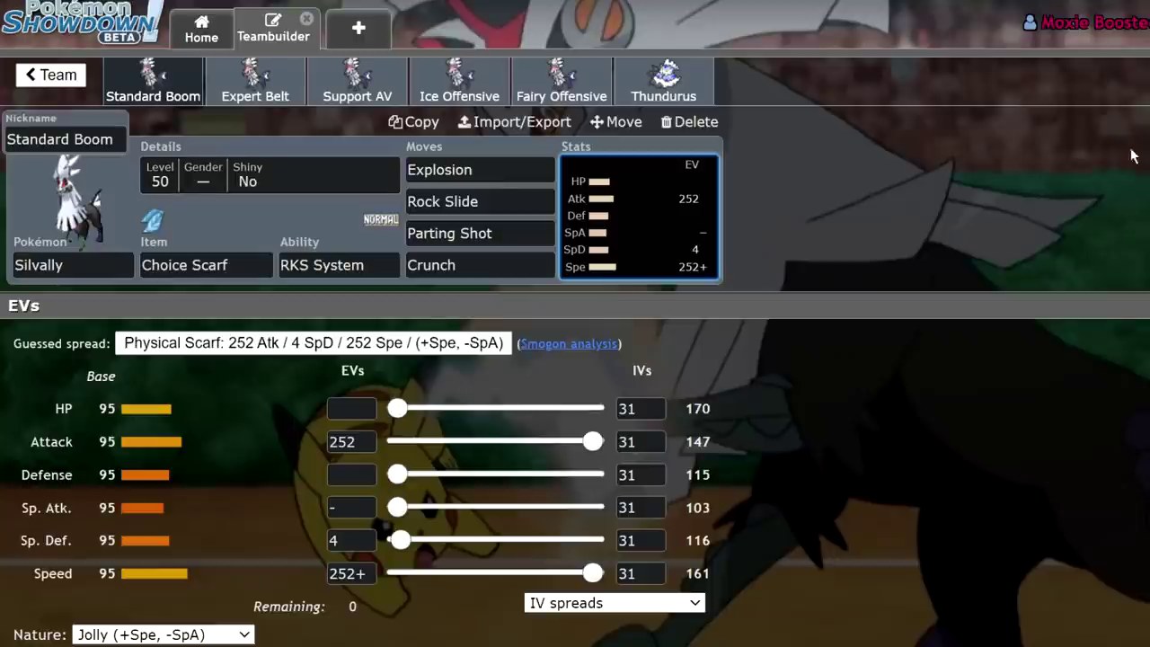
# Read the Rock Slide, Parting Shot and Crunch details; Crunch is an 80-power, 100%-accurate Dark move
pyautogui.click(490, 205)
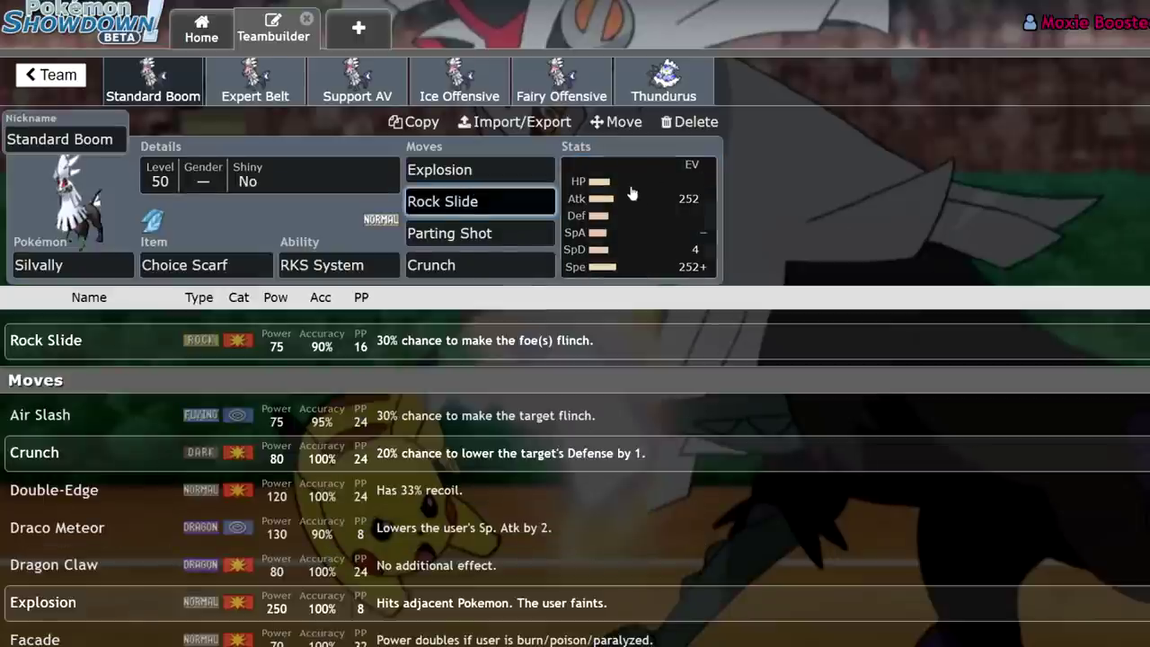
pyautogui.click(522, 235)
pyautogui.press('Tab')
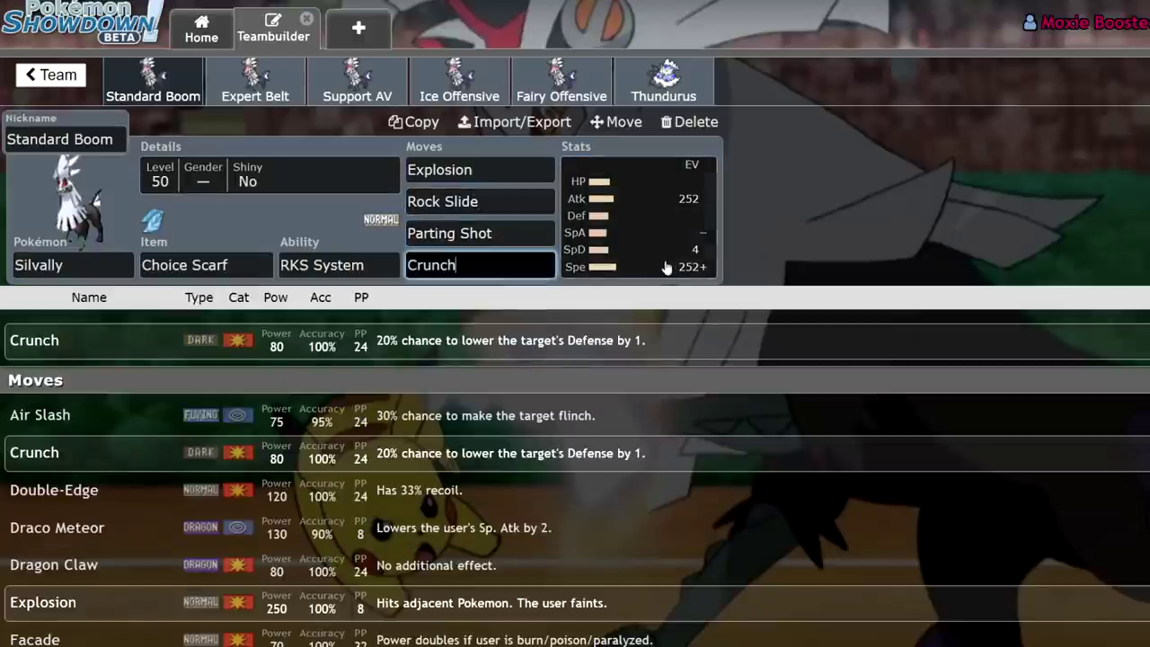
pyautogui.click(524, 238)
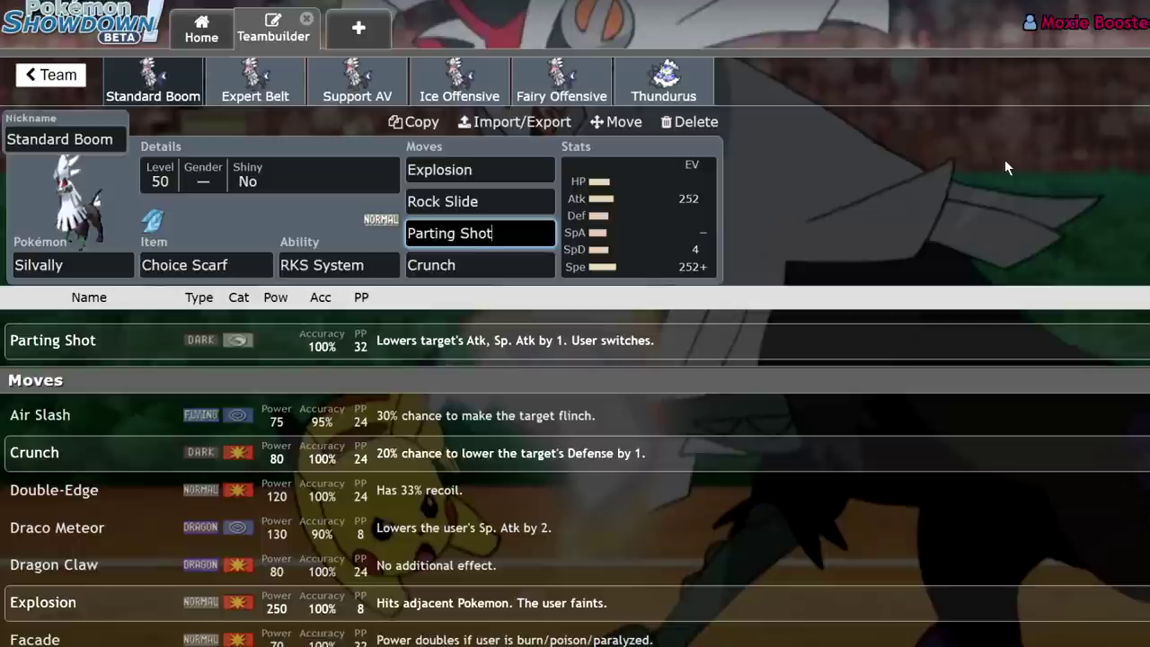
pyautogui.click(506, 202)
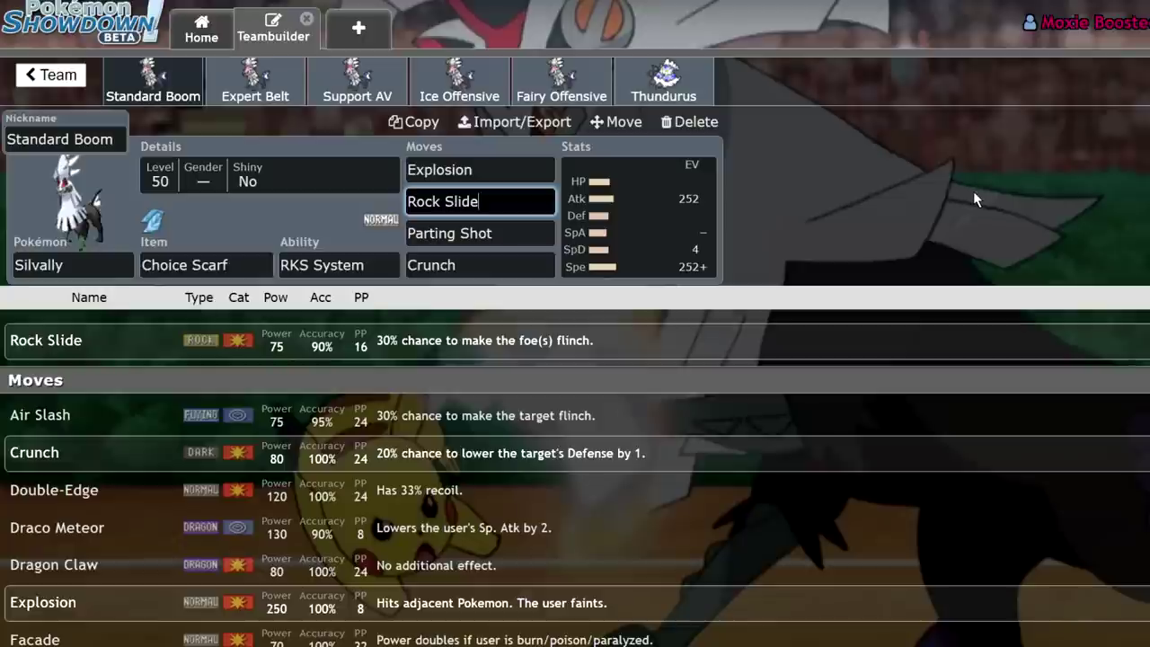
pyautogui.click(505, 256)
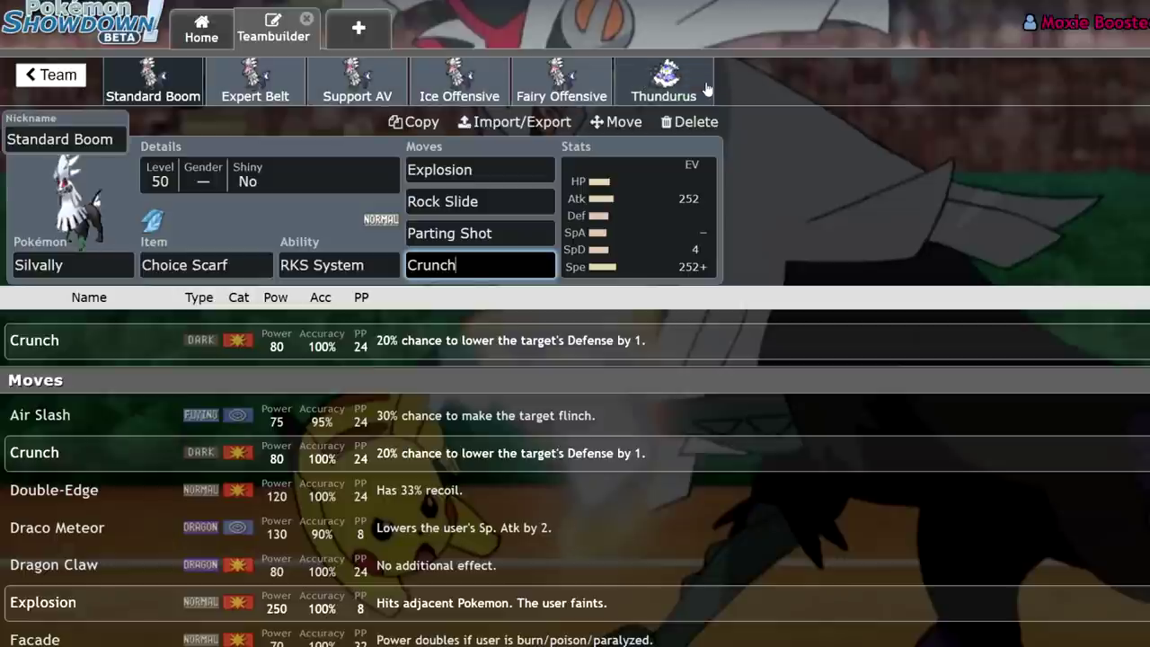
# Look over the Expert Belt set and the Standard Boom set's item options
pyautogui.click(254, 89)
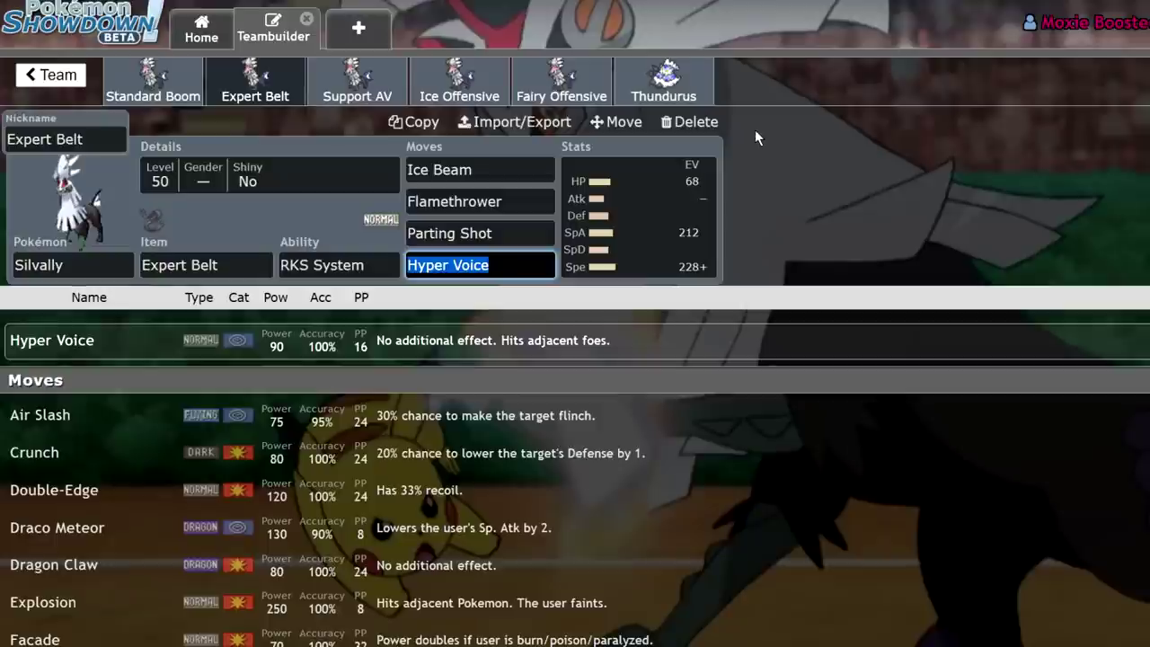
pyautogui.click(153, 83)
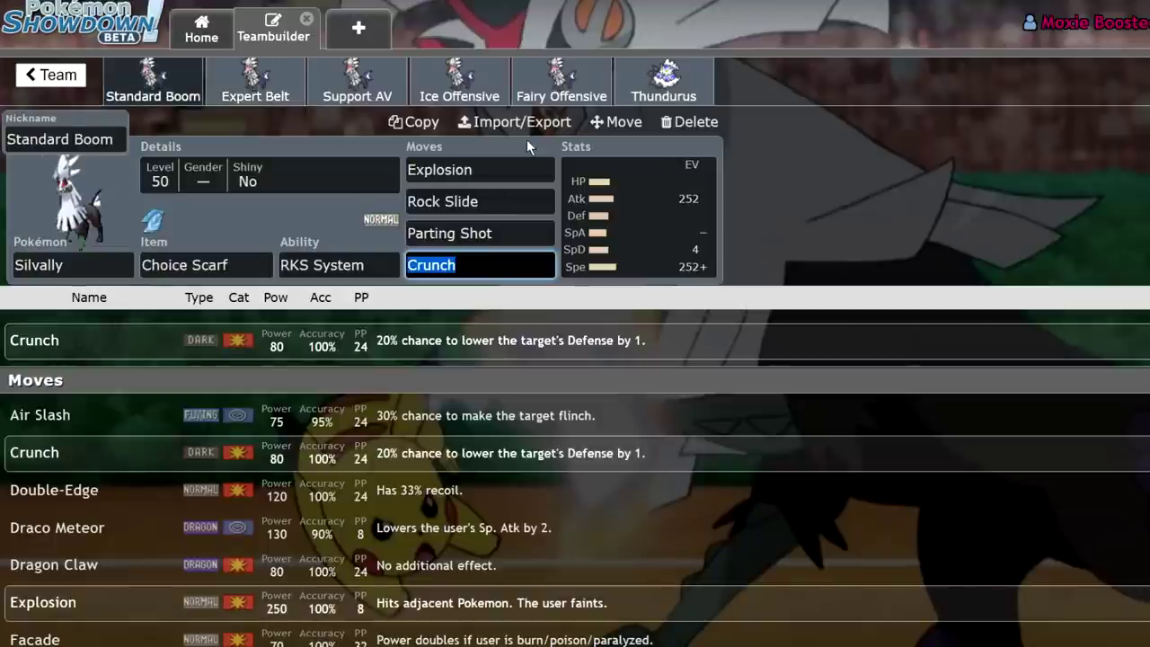
pyautogui.click(237, 263)
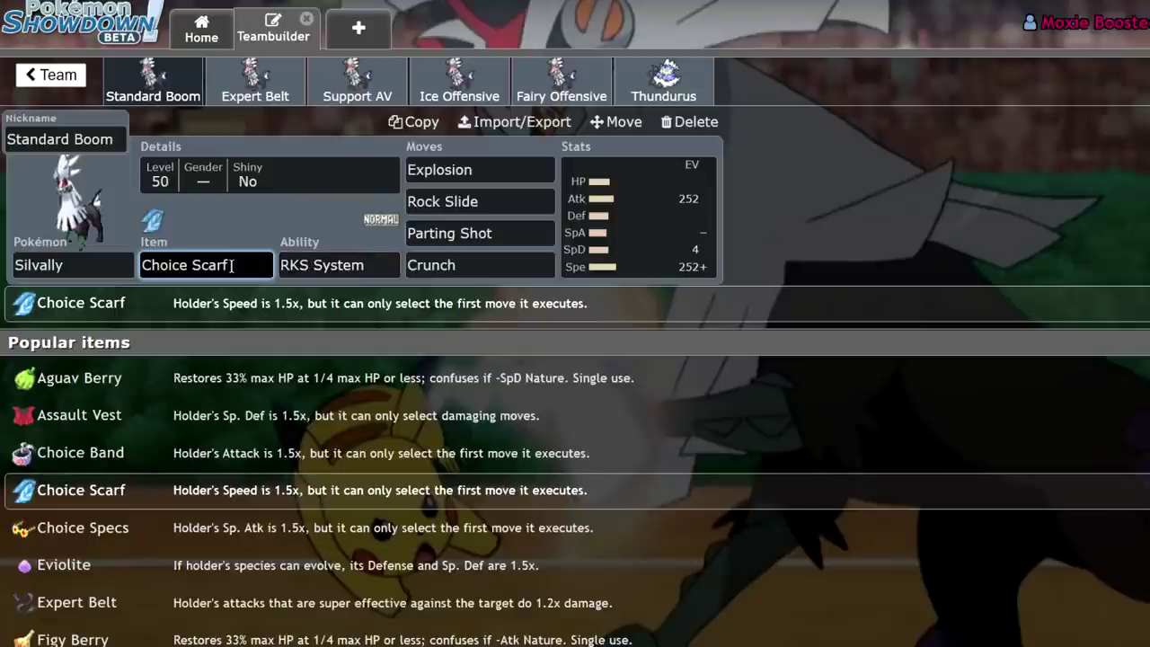
pyautogui.click(255, 79)
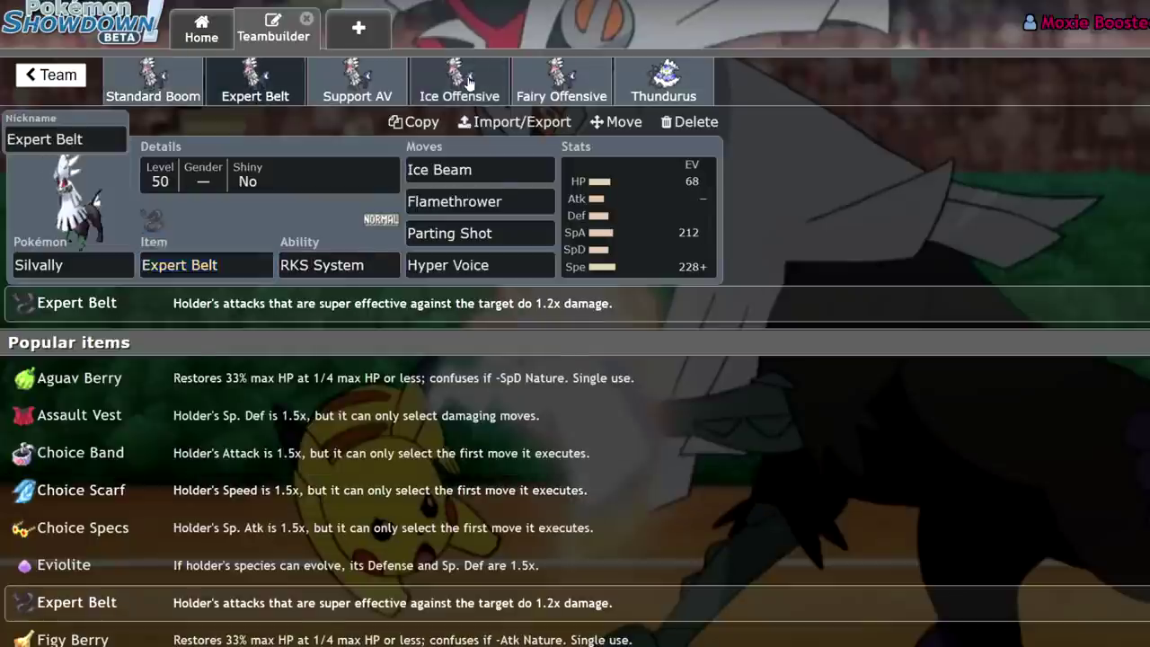
# Give the Ice Offensive Silvally an Icicle Plate, then revert its item to Ice Memory
pyautogui.click(459, 79)
pyautogui.click(248, 272)
pyautogui.write('plate')
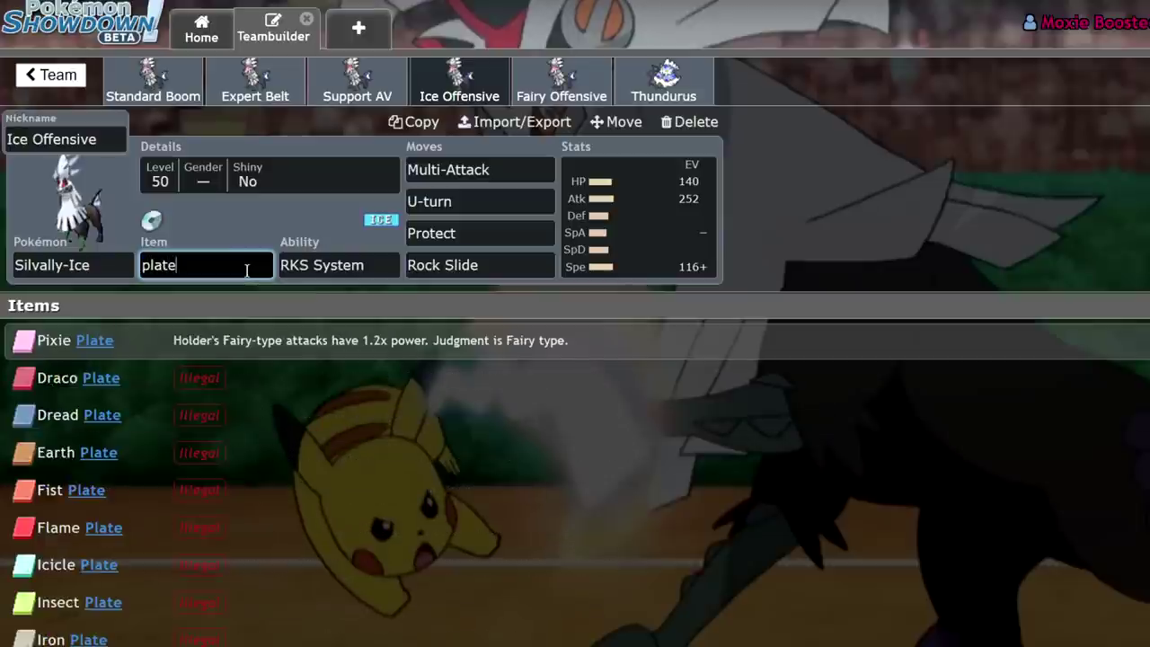
pyautogui.scroll(-2, 316, 505)
pyautogui.click(80, 376)
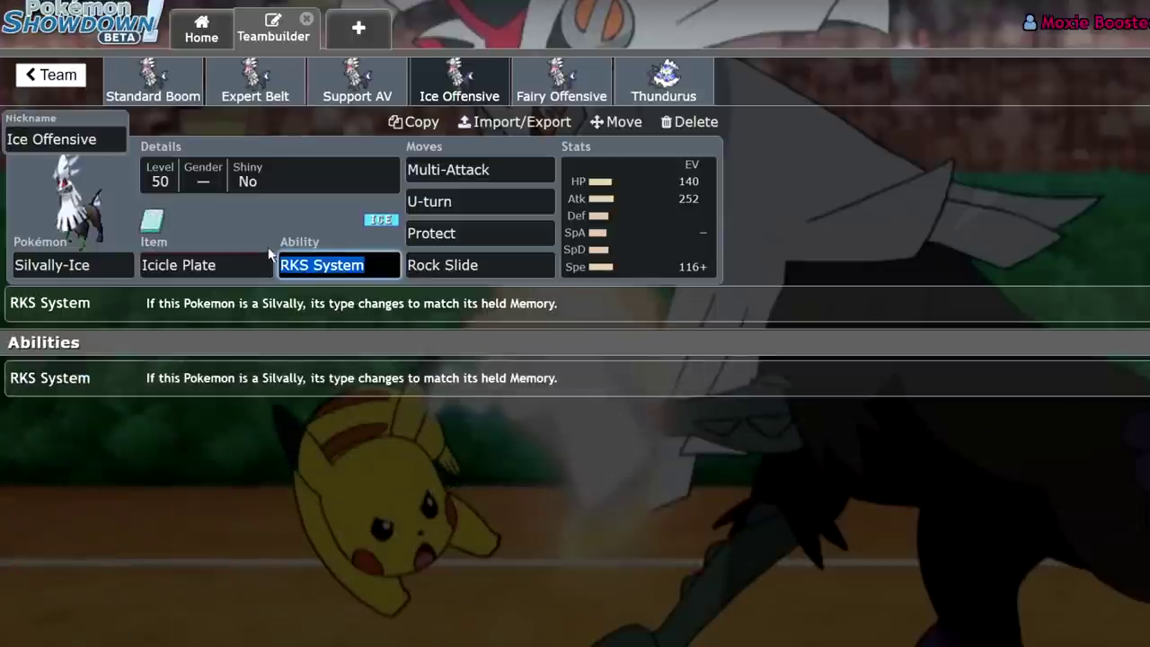
pyautogui.click(252, 262)
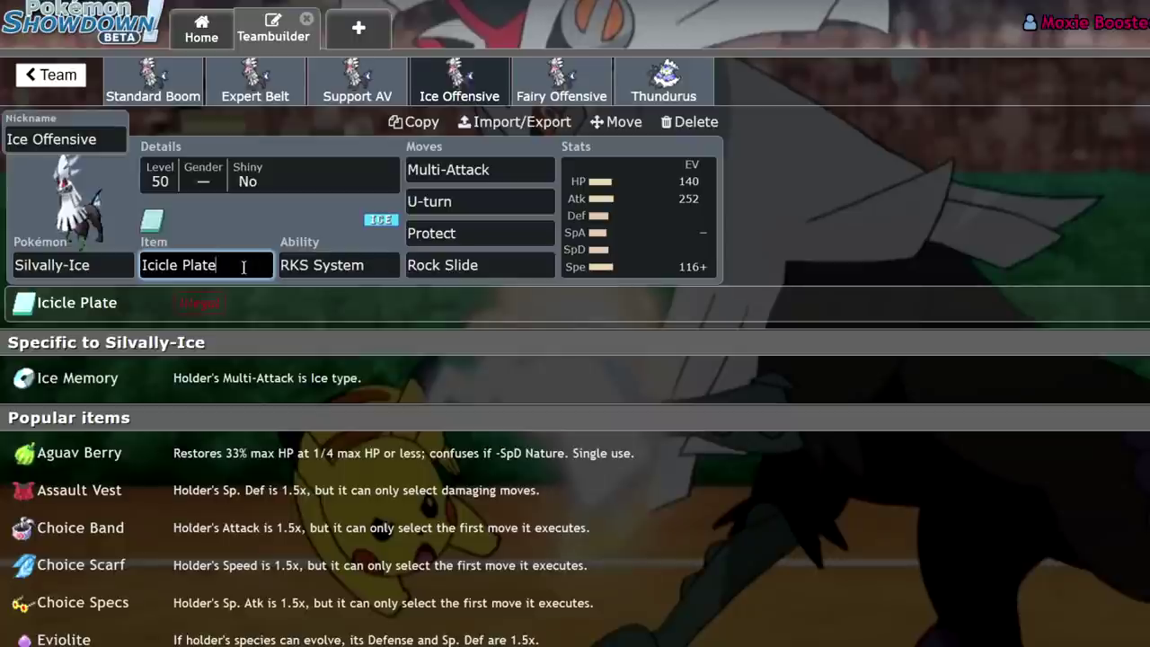
pyautogui.click(221, 376)
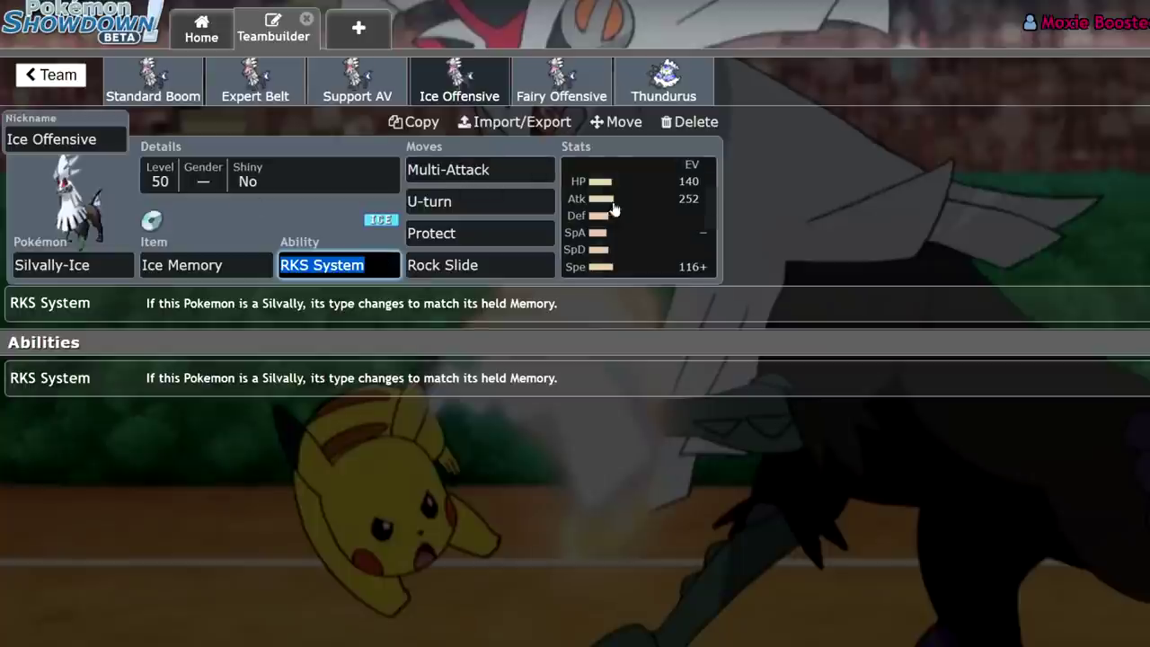
pyautogui.click(260, 90)
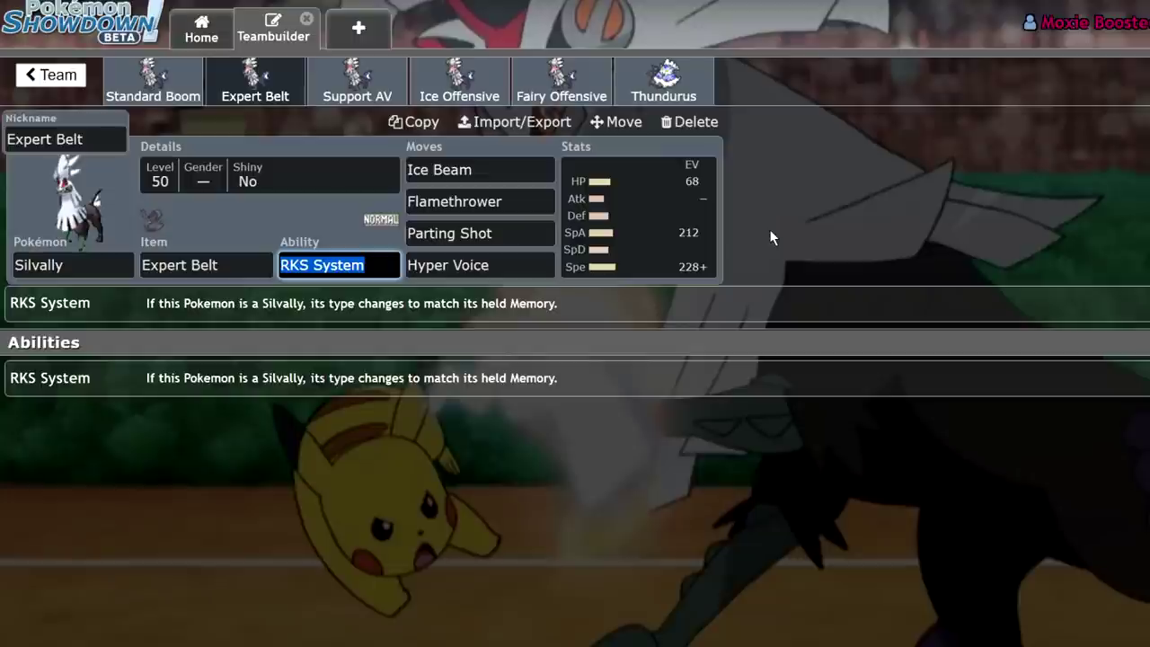
# Check the Expert Belt set's item options and its Ice Beam and Flamethrower moves
pyautogui.click(226, 265)
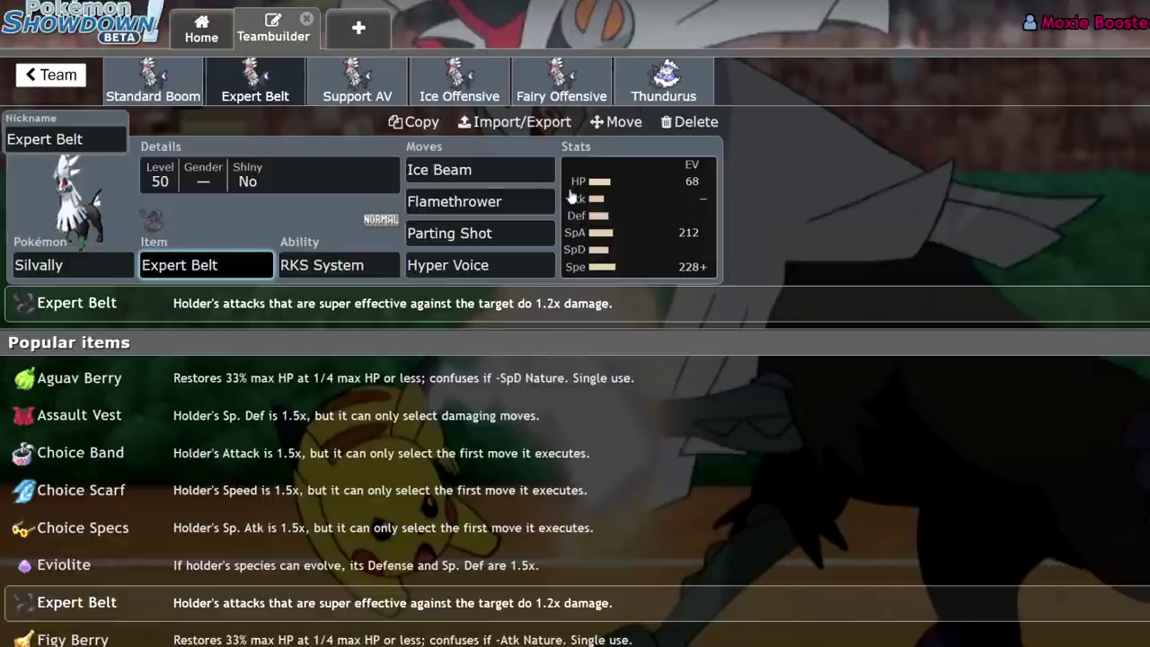
pyautogui.click(509, 170)
pyautogui.press('Tab')
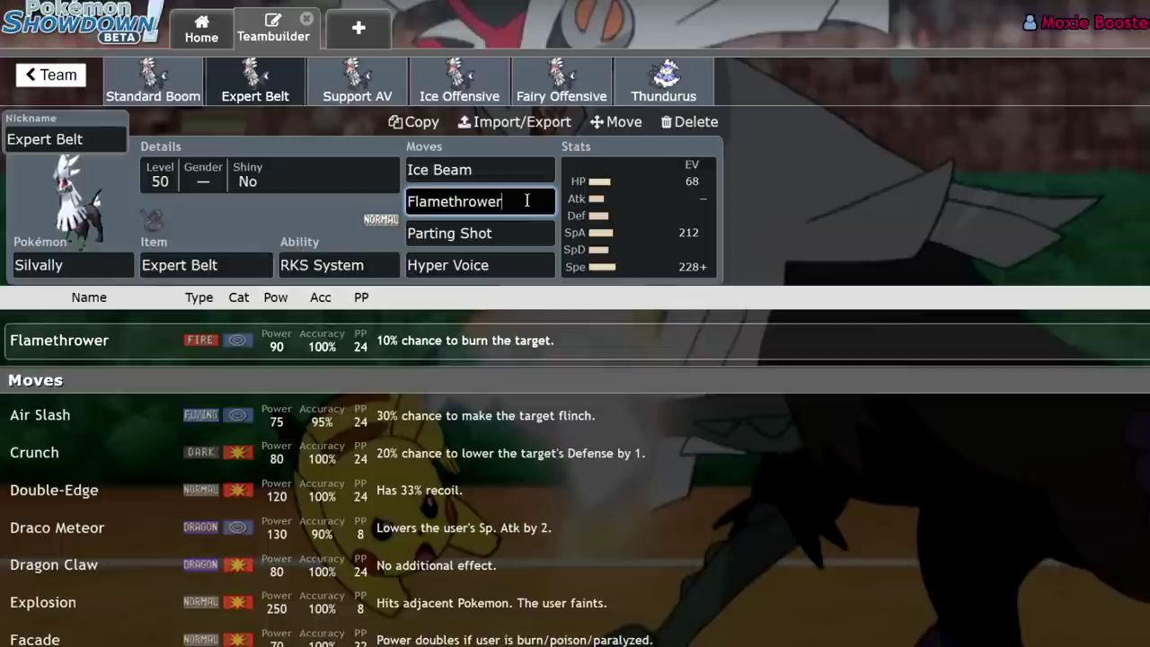
# Search 'thun' for the third move but keep Parting Shot, then show the Timid EV spread
pyautogui.click(530, 232)
pyautogui.write('thun')
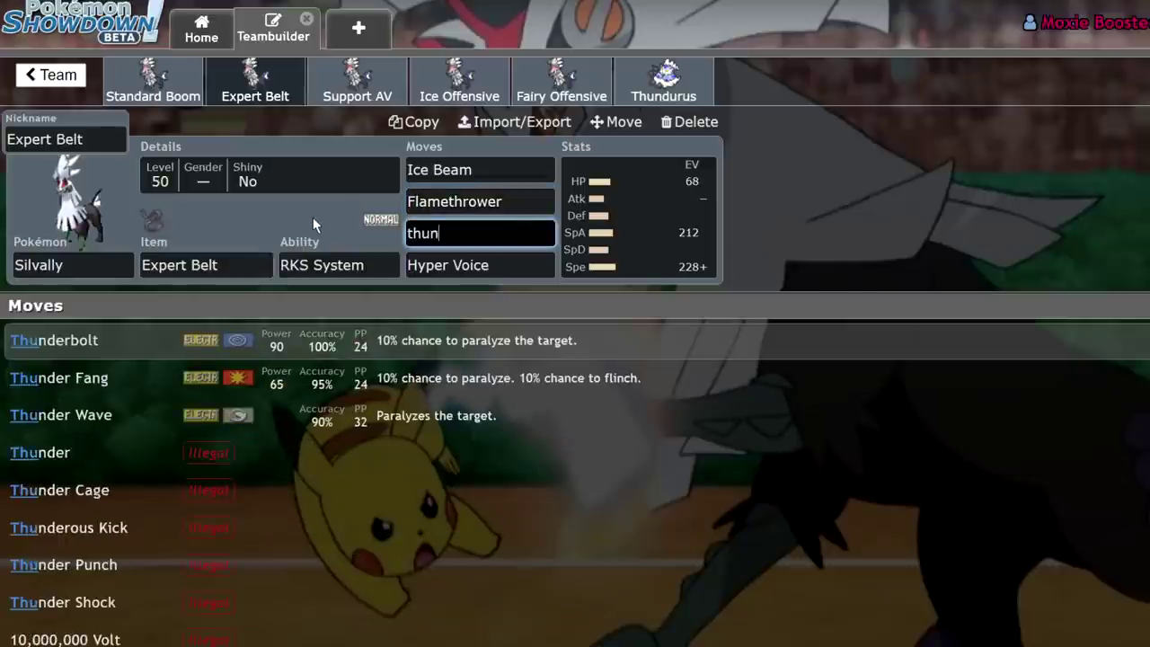
pyautogui.click(472, 234)
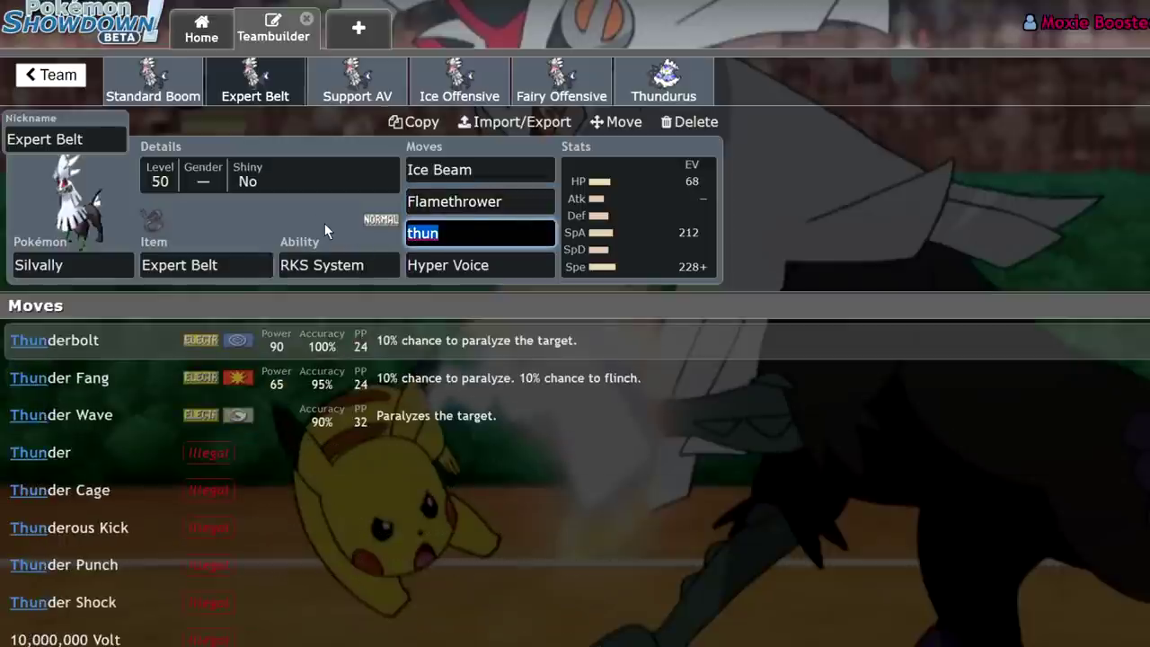
pyautogui.write('part')
pyautogui.click(359, 349)
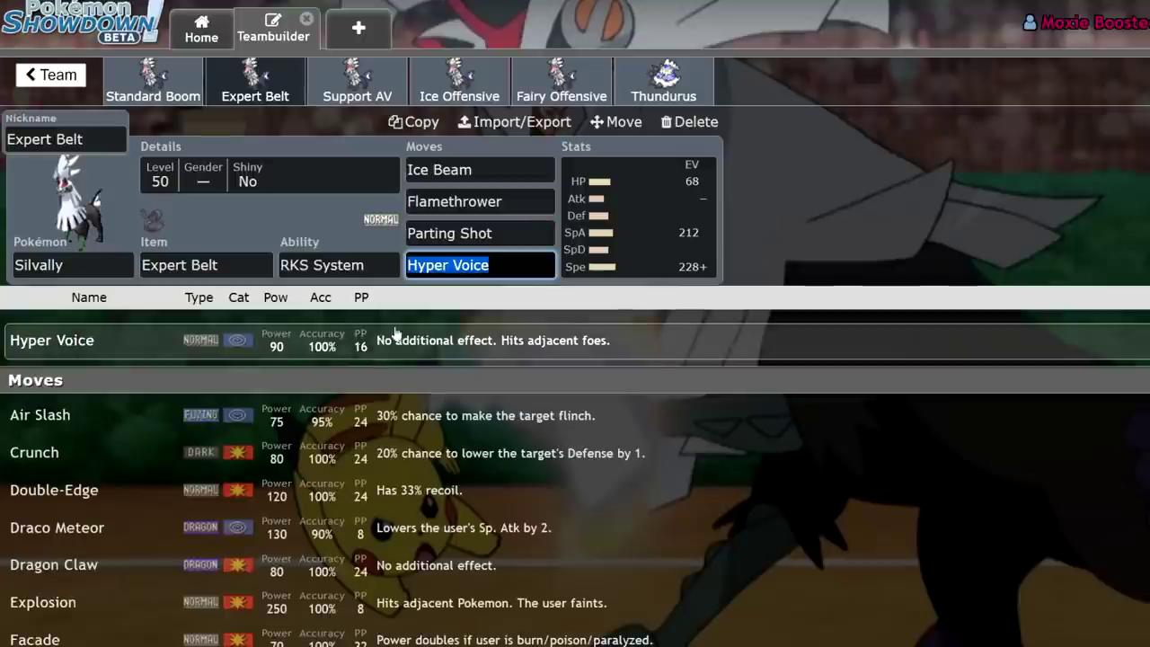
pyautogui.click(649, 218)
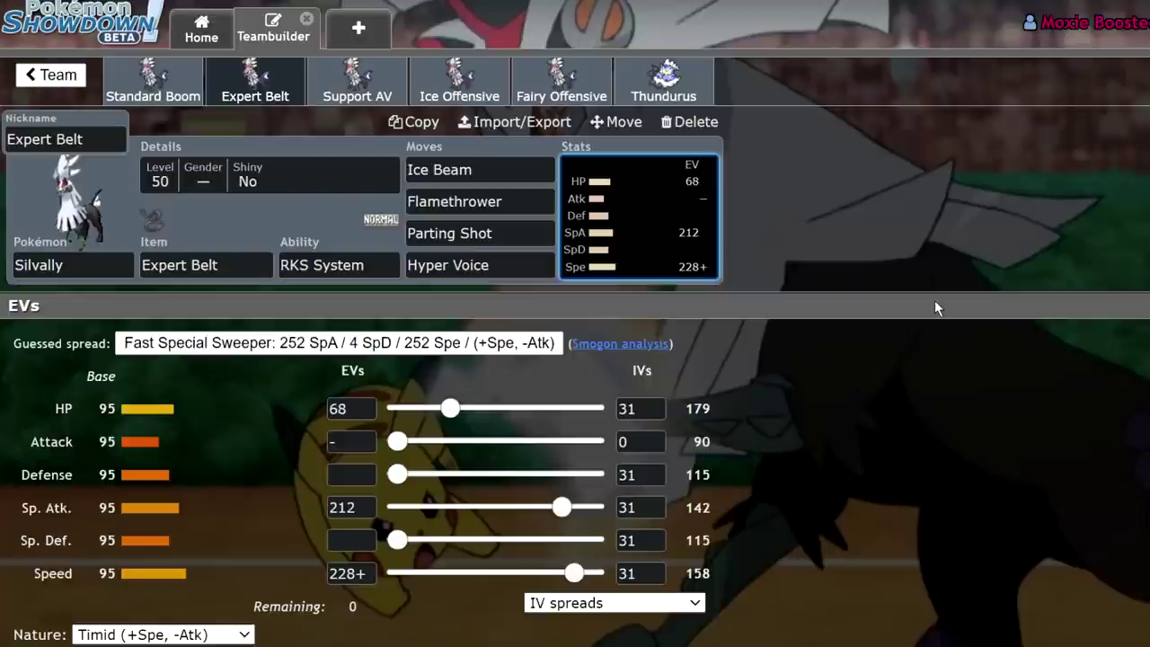
pyautogui.click(514, 201)
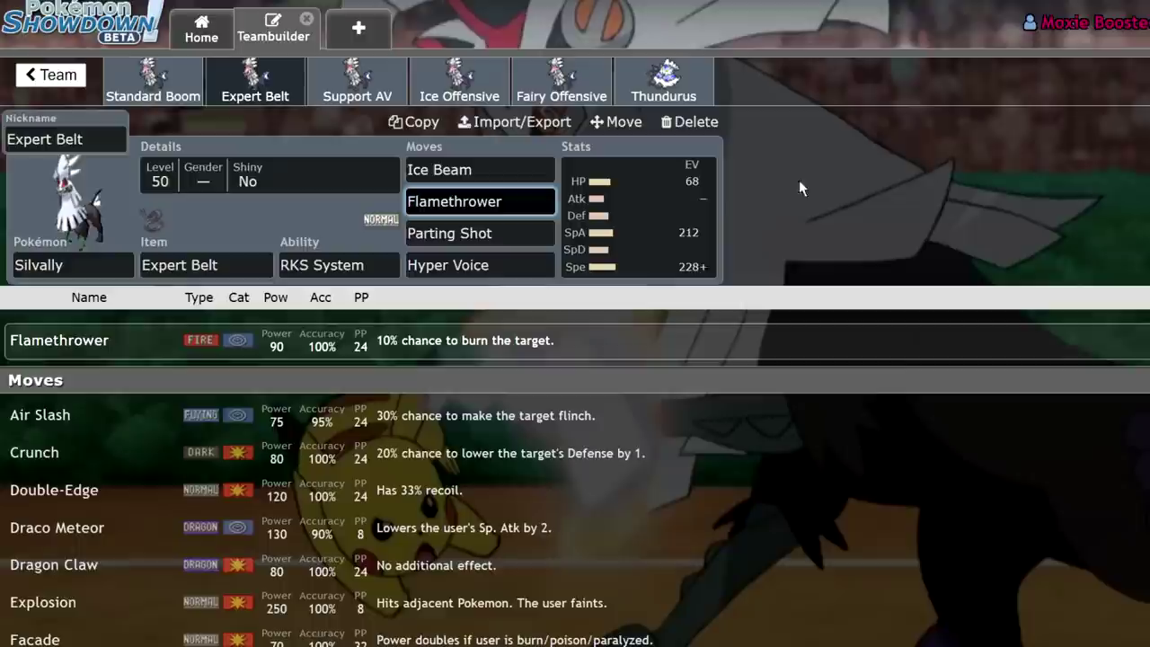
pyautogui.click(513, 240)
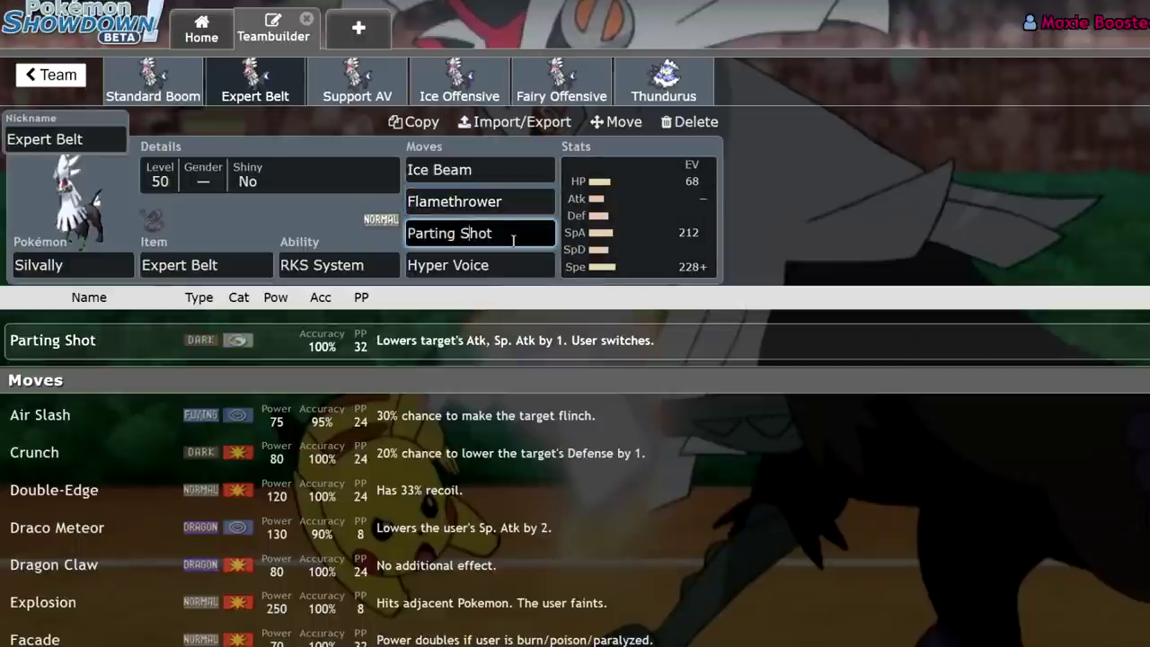
pyautogui.click(524, 207)
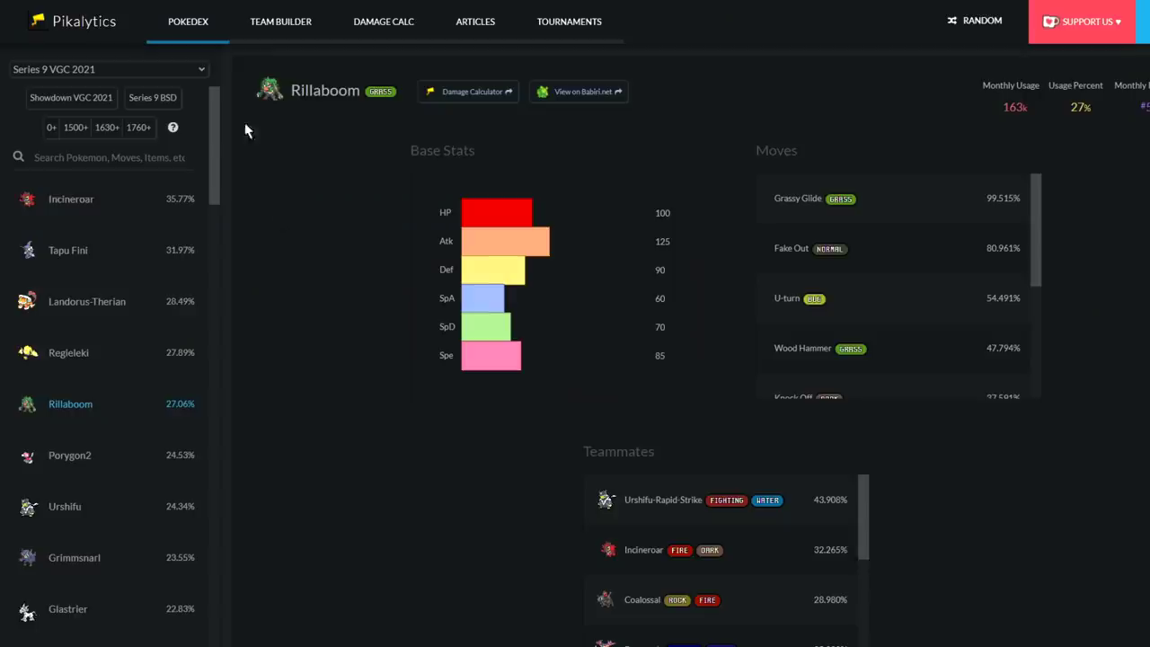
# Scroll the Pikalytics VGC 2021 usage list past Rillaboom and Urshifu
pyautogui.scroll(-2, 134, 360)
pyautogui.scroll(-3, 133, 393)
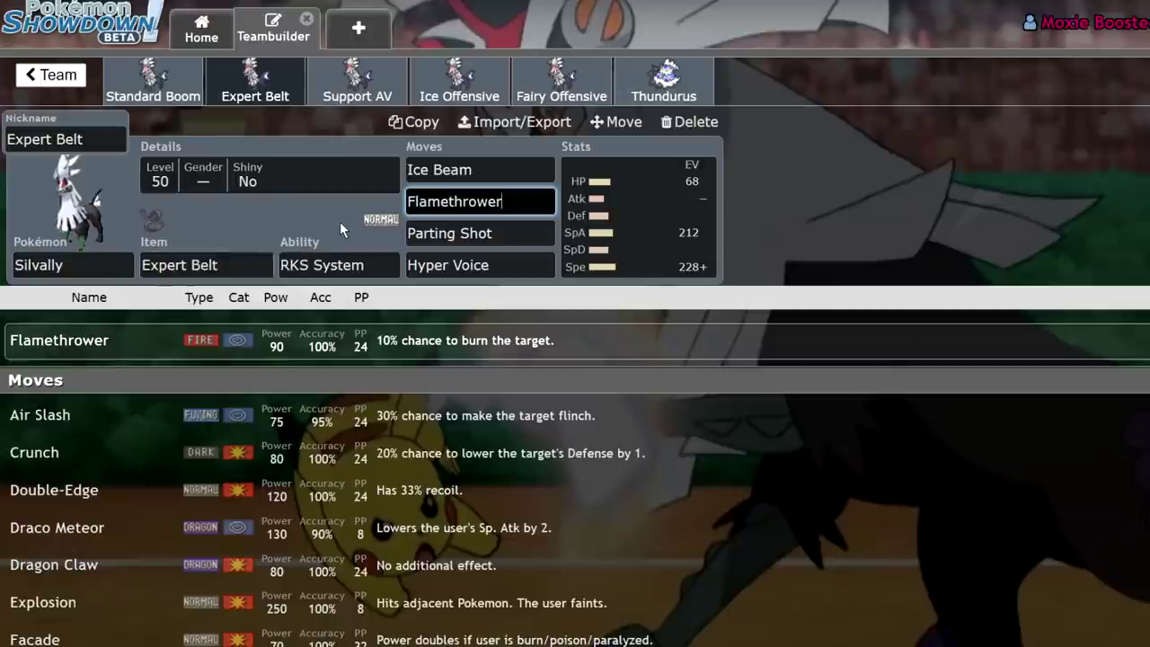
# Replace the Expert Belt Silvally's fourth move, Hyper Voice, with Thunderbolt
pyautogui.press('Tab')
pyautogui.press('Tab')
pyautogui.press('Tab')
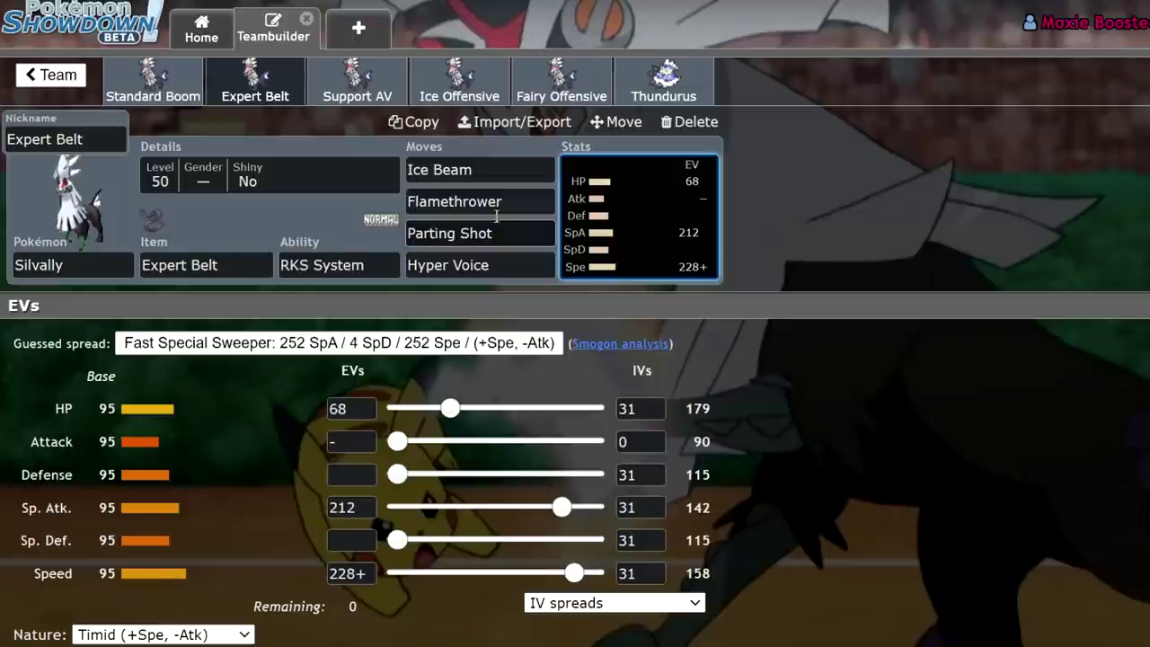
pyautogui.click(513, 263)
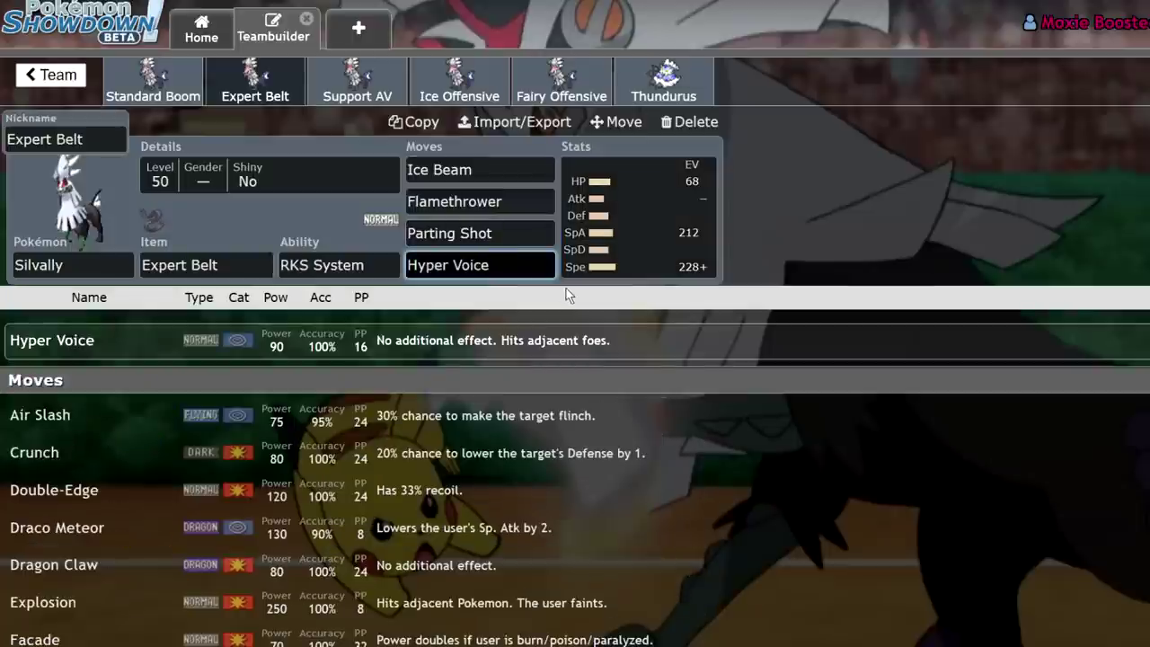
pyautogui.hotkey('ctrl', 'a')
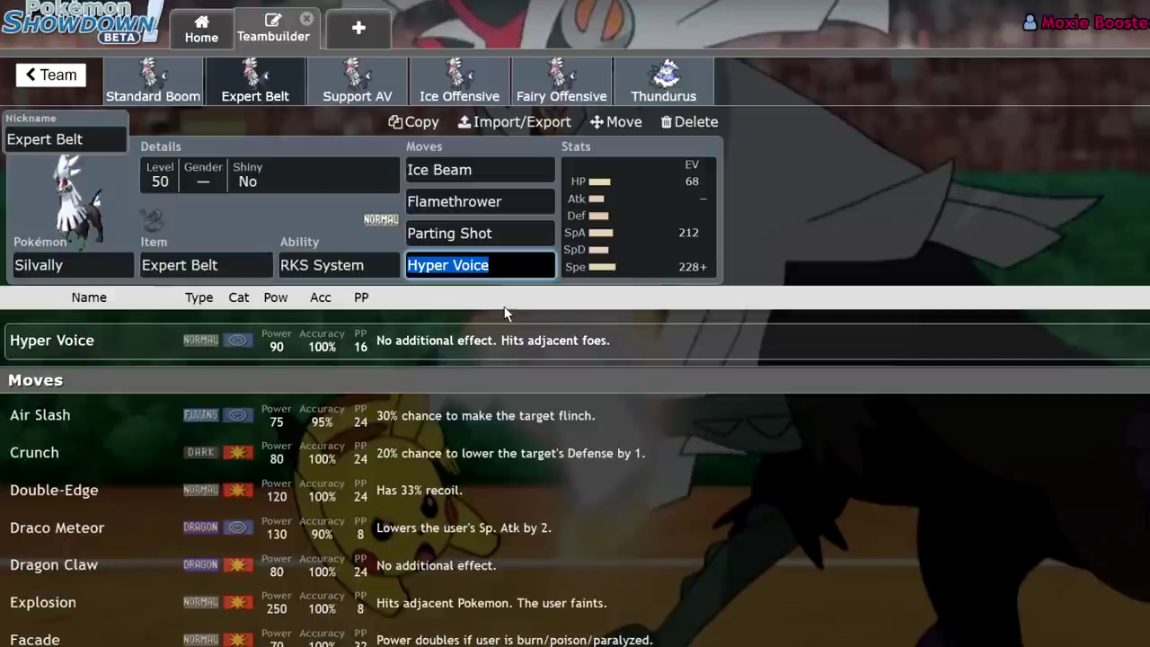
pyautogui.press('BackSpace')
pyautogui.scroll(-10, 477, 377)
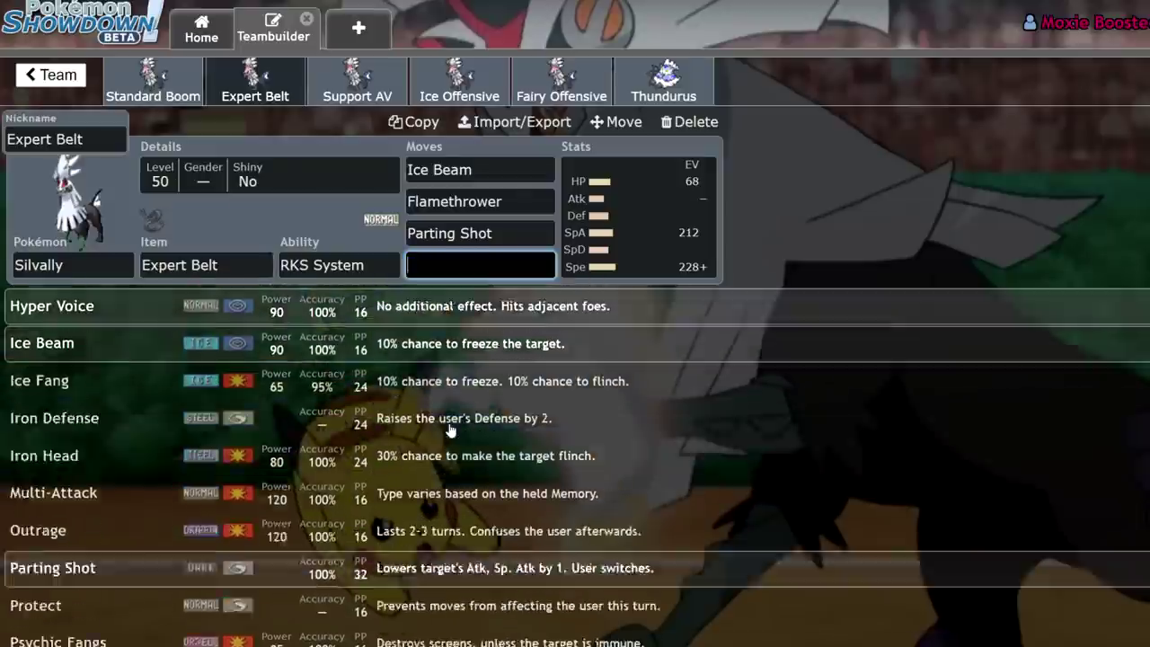
pyautogui.scroll(-5, 451, 431)
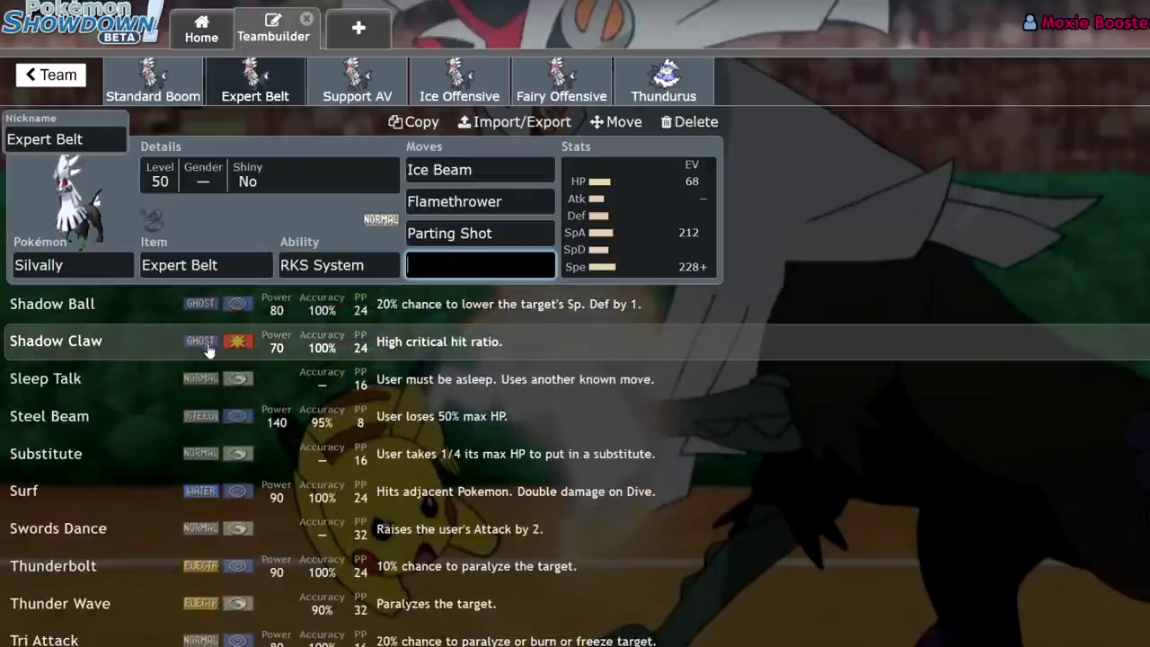
pyautogui.scroll(-5, 213, 360)
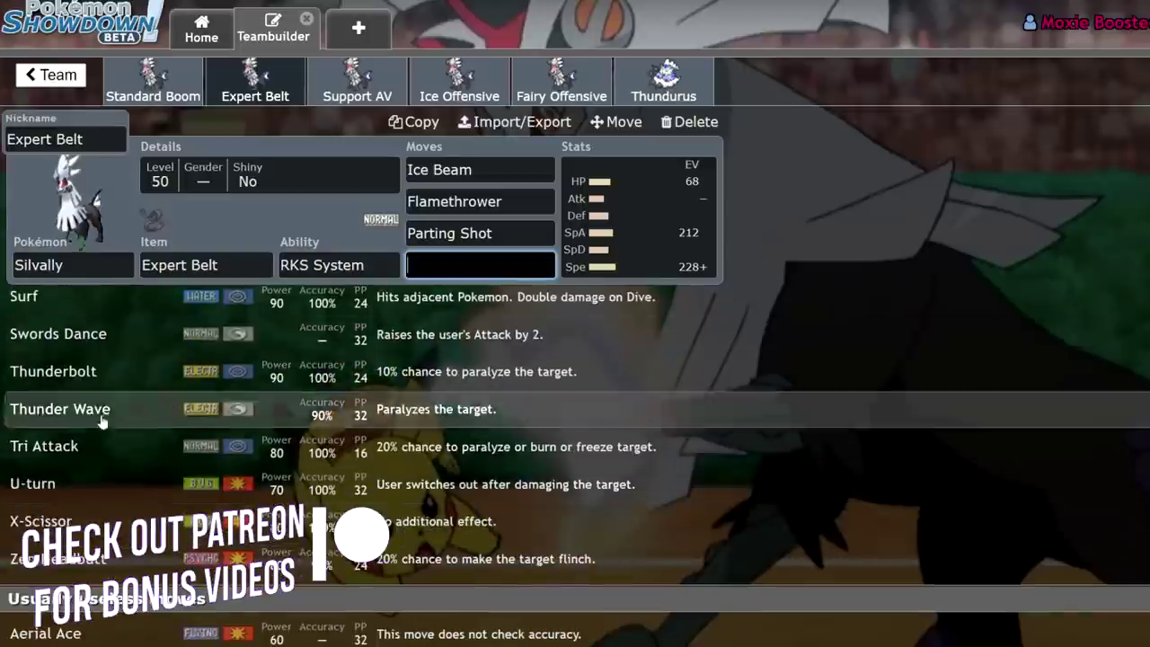
pyautogui.scroll(3, 220, 437)
pyautogui.click(226, 439)
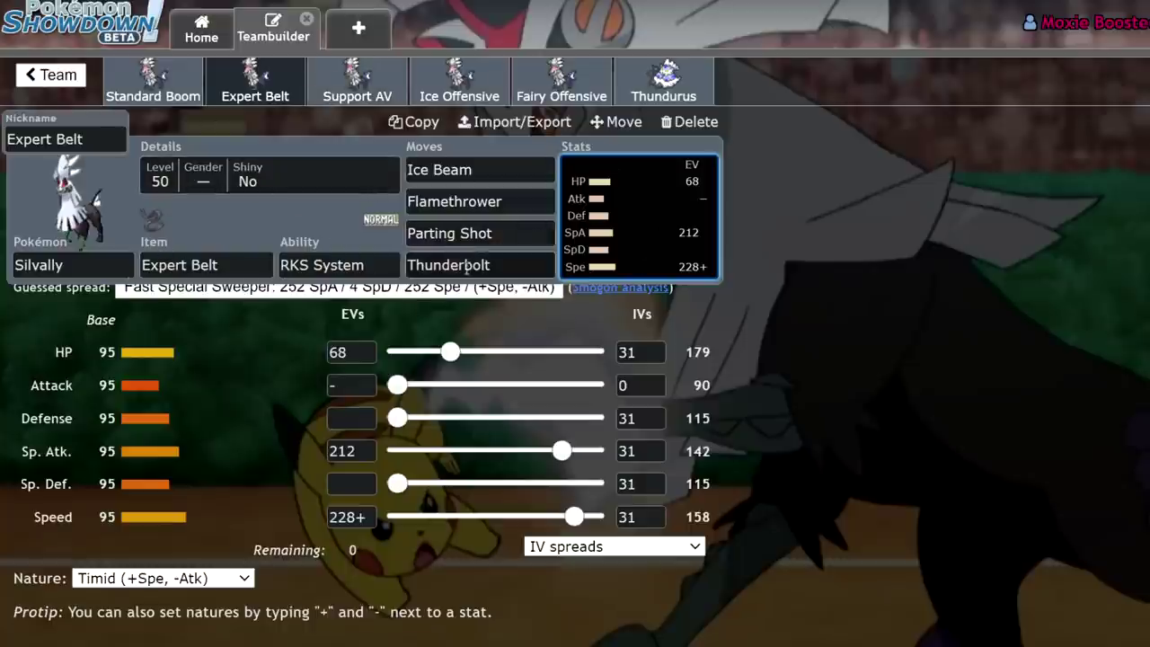
# Search 'hyp' and restore Hyper Voice as the fourth move
pyautogui.click(509, 268)
pyautogui.write('hyp')
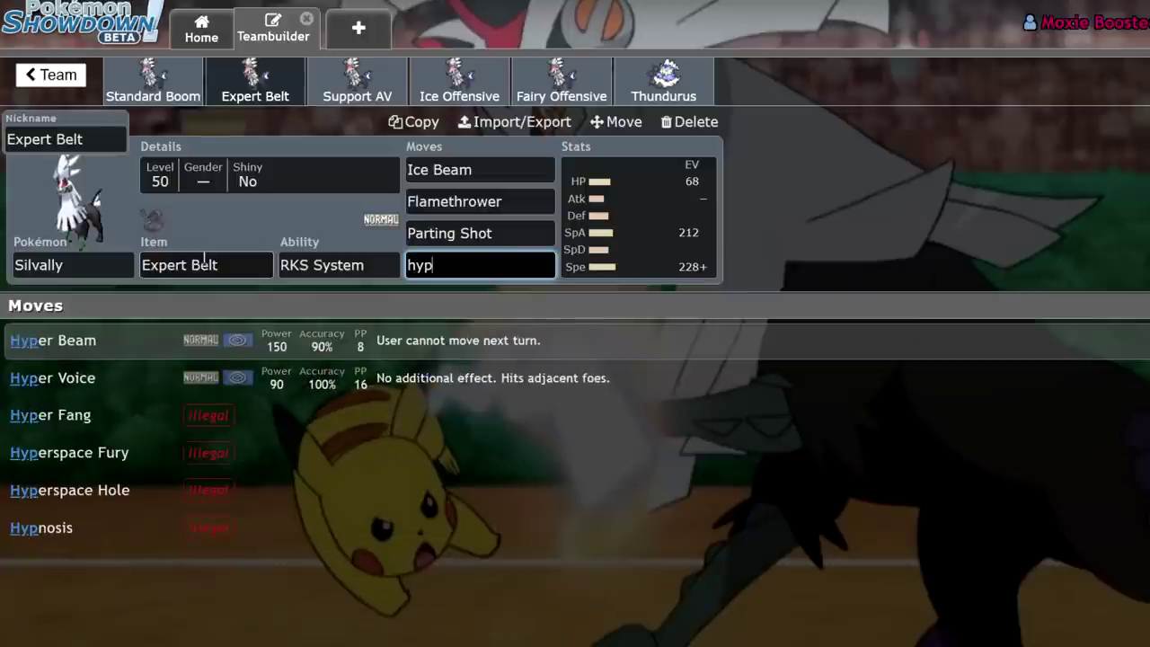
pyautogui.click(336, 376)
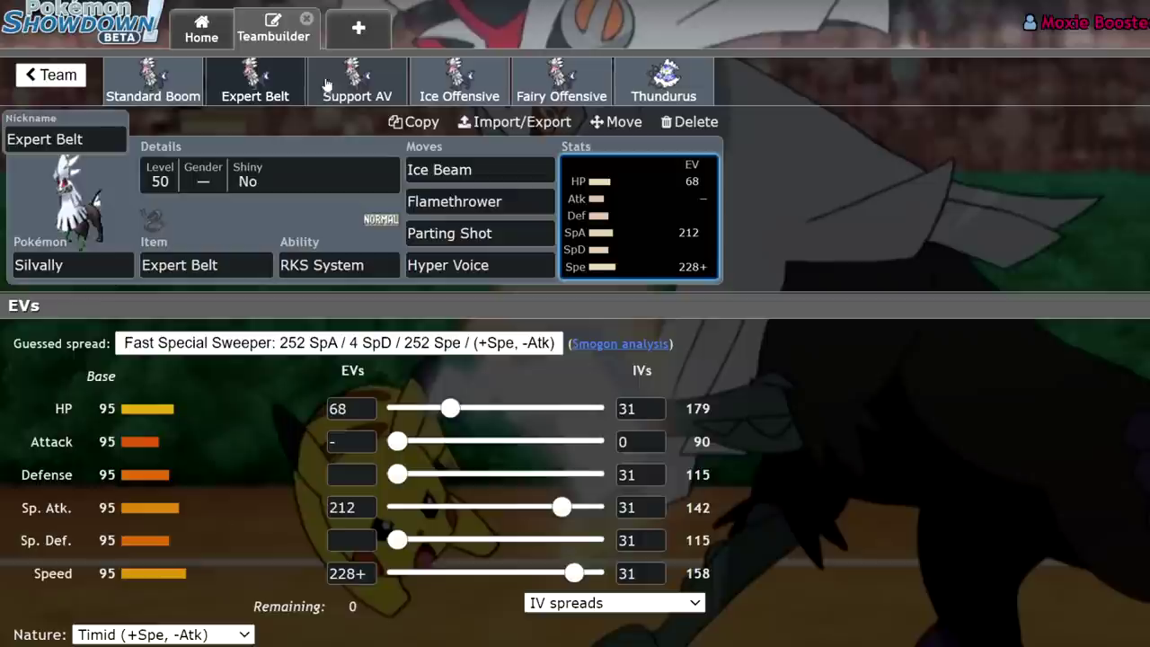
pyautogui.press('Tab')
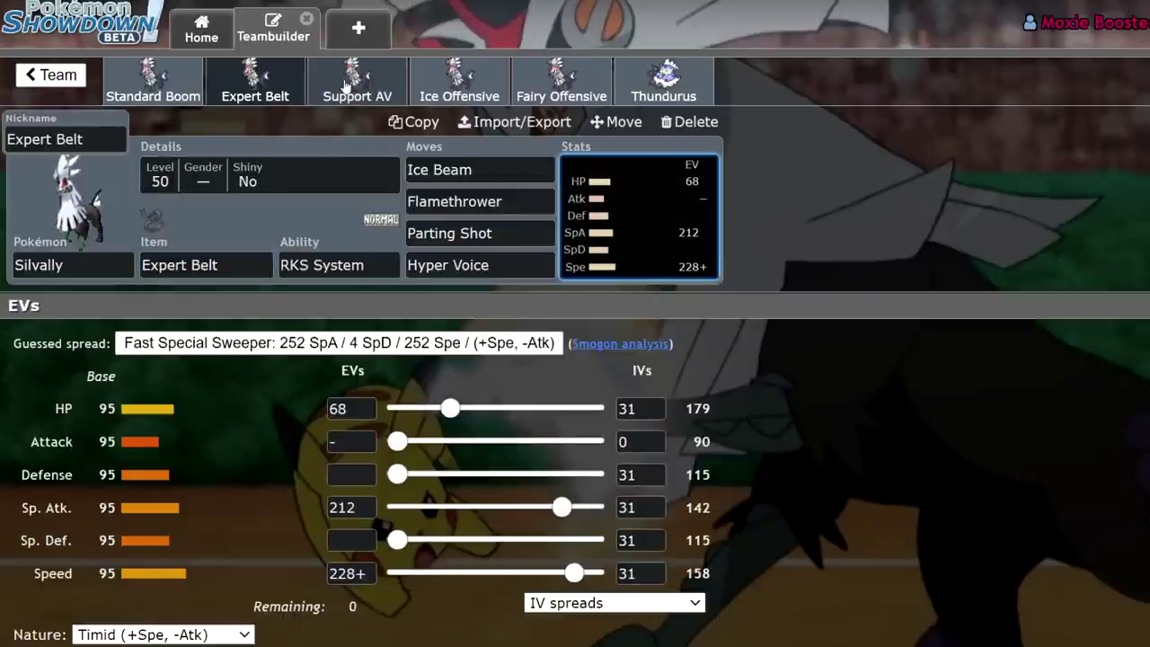
# Open the Support AV set, scroll through every move available for its U-turn slot, then show Snarl
pyautogui.click(385, 84)
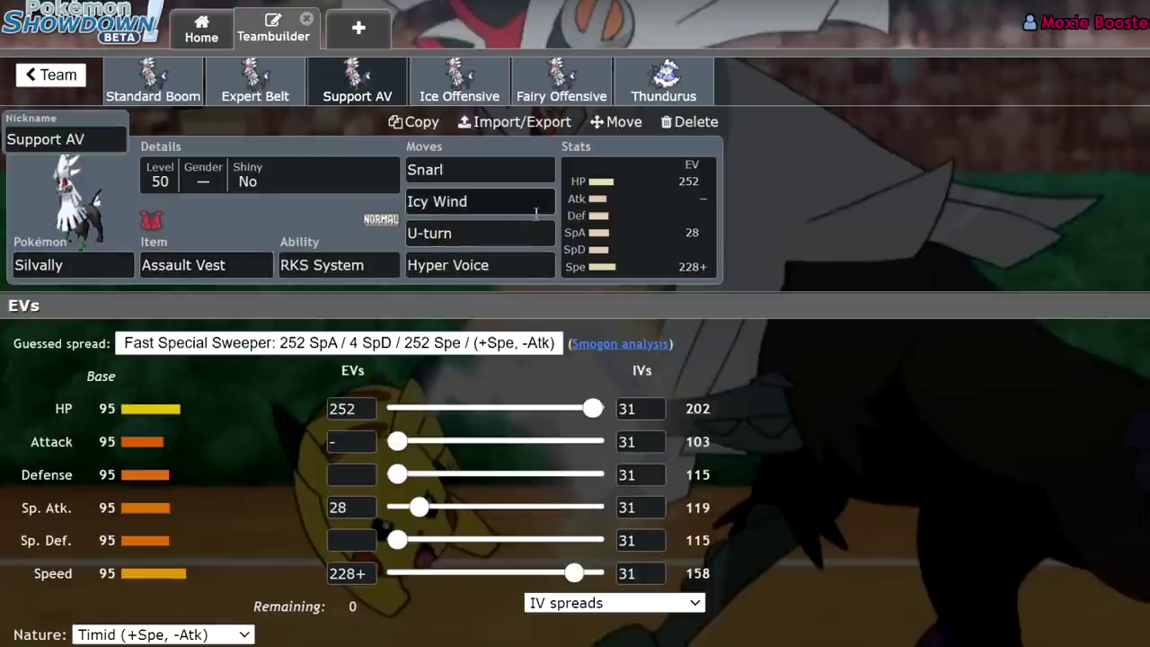
pyautogui.click(494, 236)
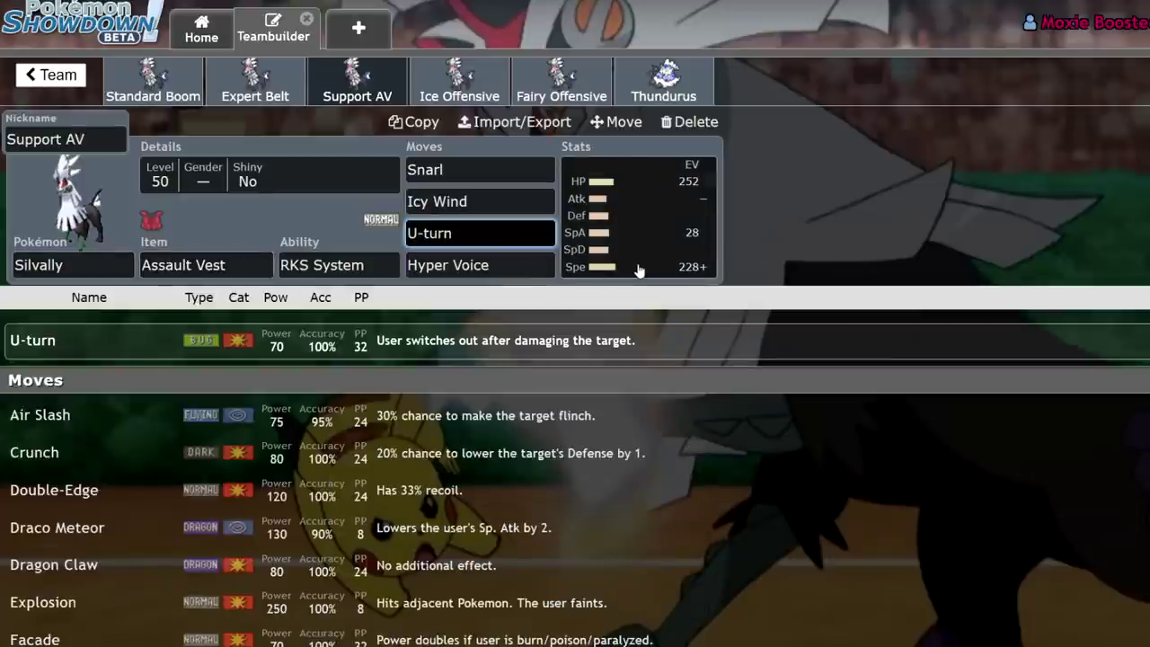
pyautogui.scroll(-9, 347, 440)
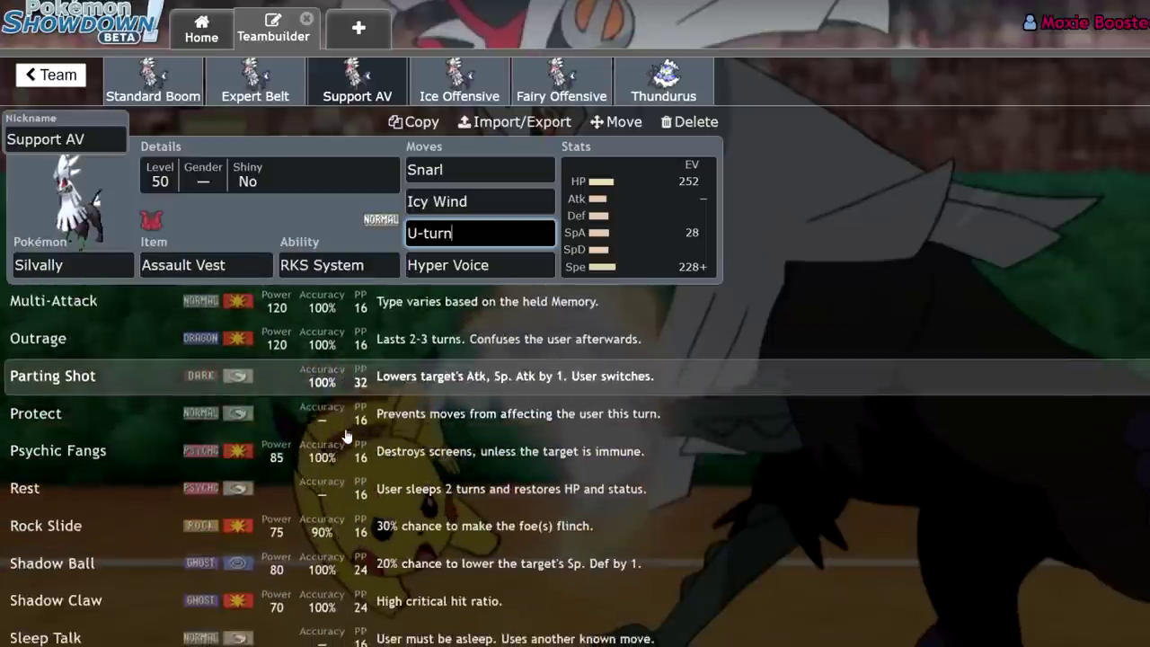
pyautogui.scroll(8, 347, 436)
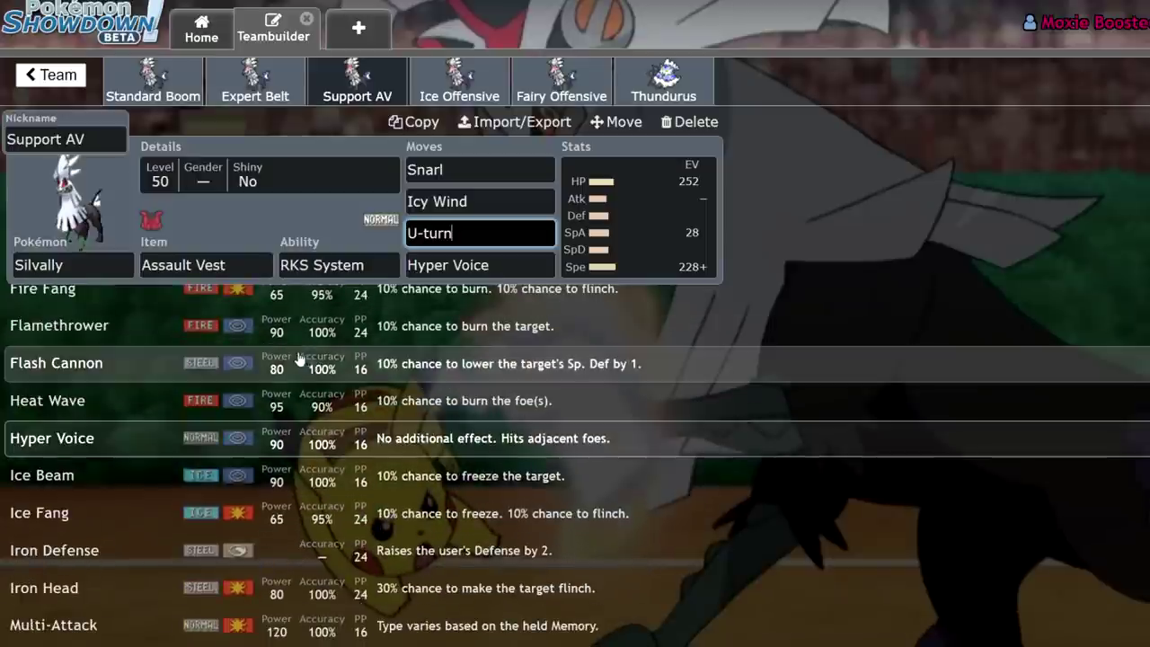
pyautogui.scroll(-5, 300, 359)
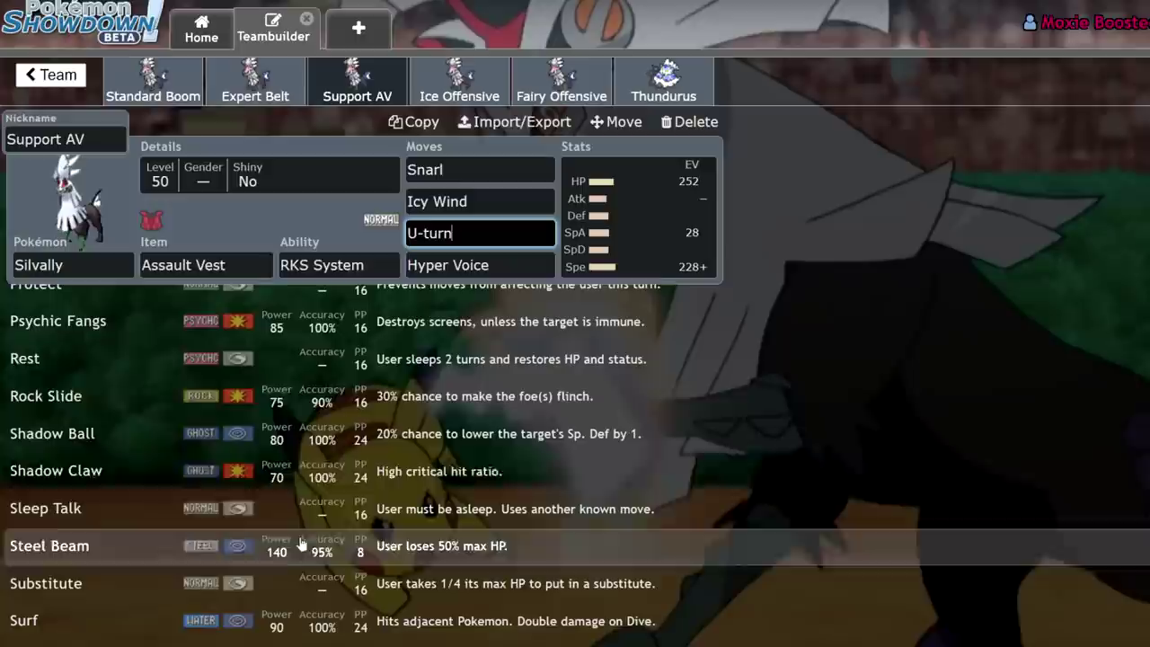
pyautogui.scroll(-2, 293, 403)
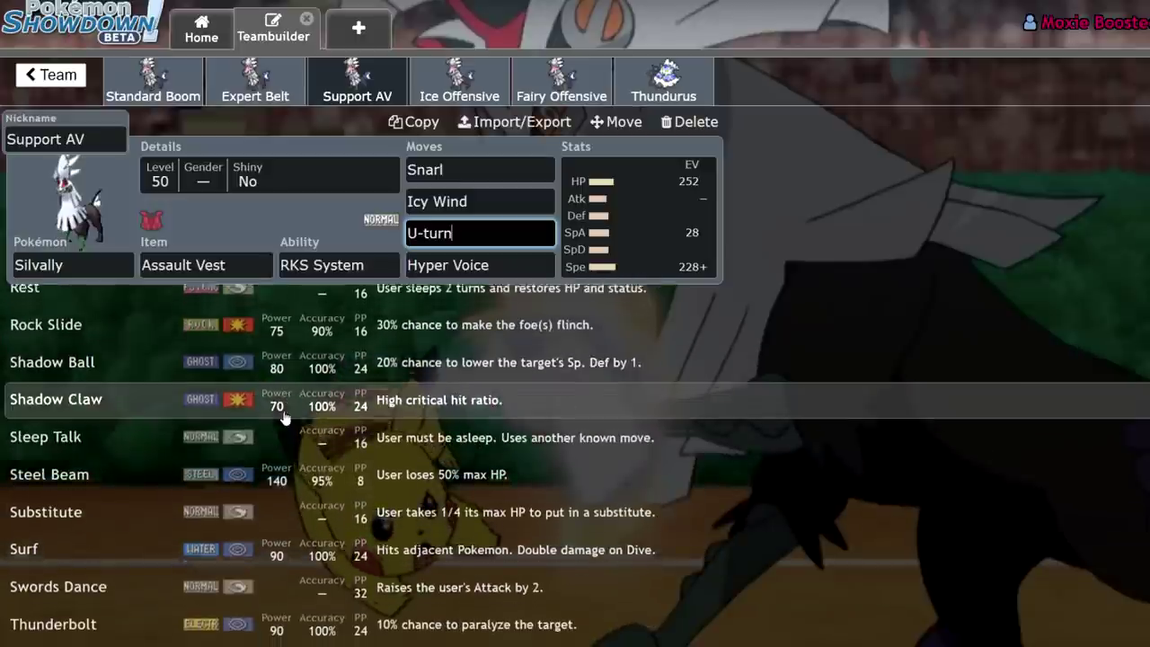
pyautogui.scroll(-6, 284, 418)
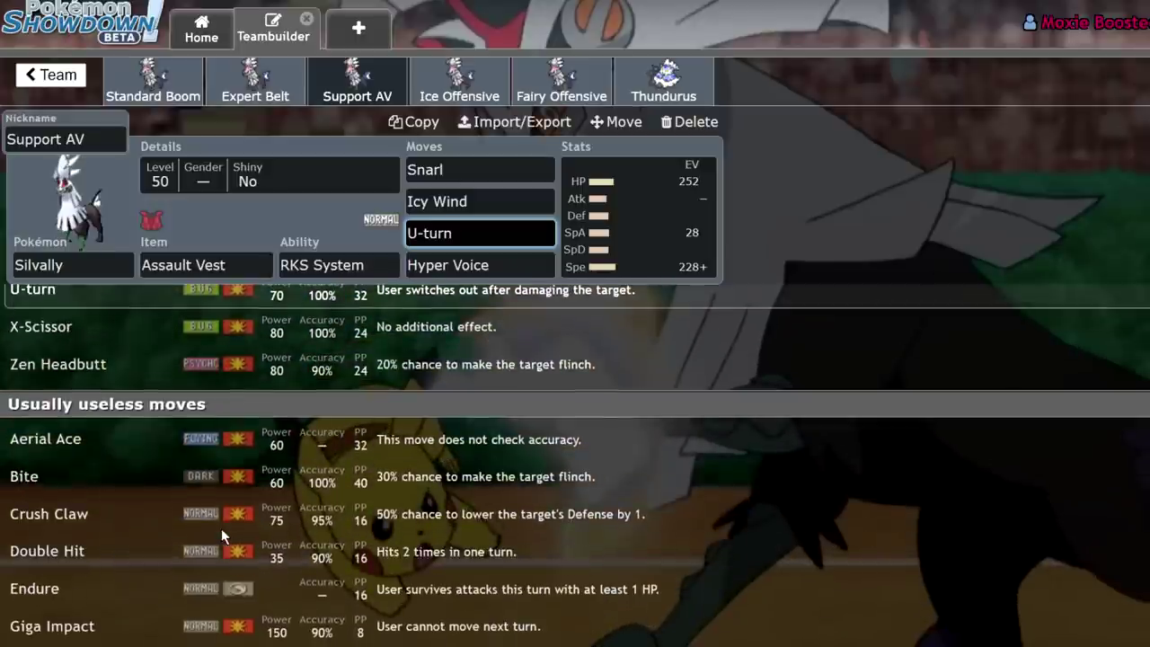
pyautogui.scroll(-3, 269, 530)
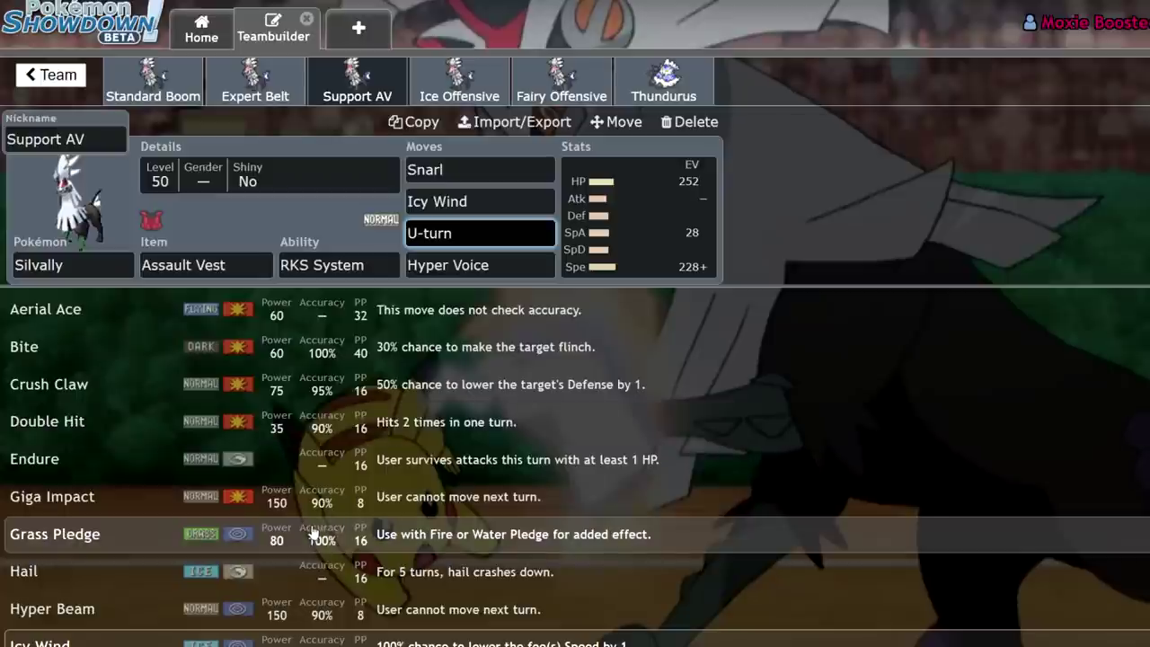
pyautogui.scroll(-3, 312, 535)
pyautogui.scroll(-7, 319, 532)
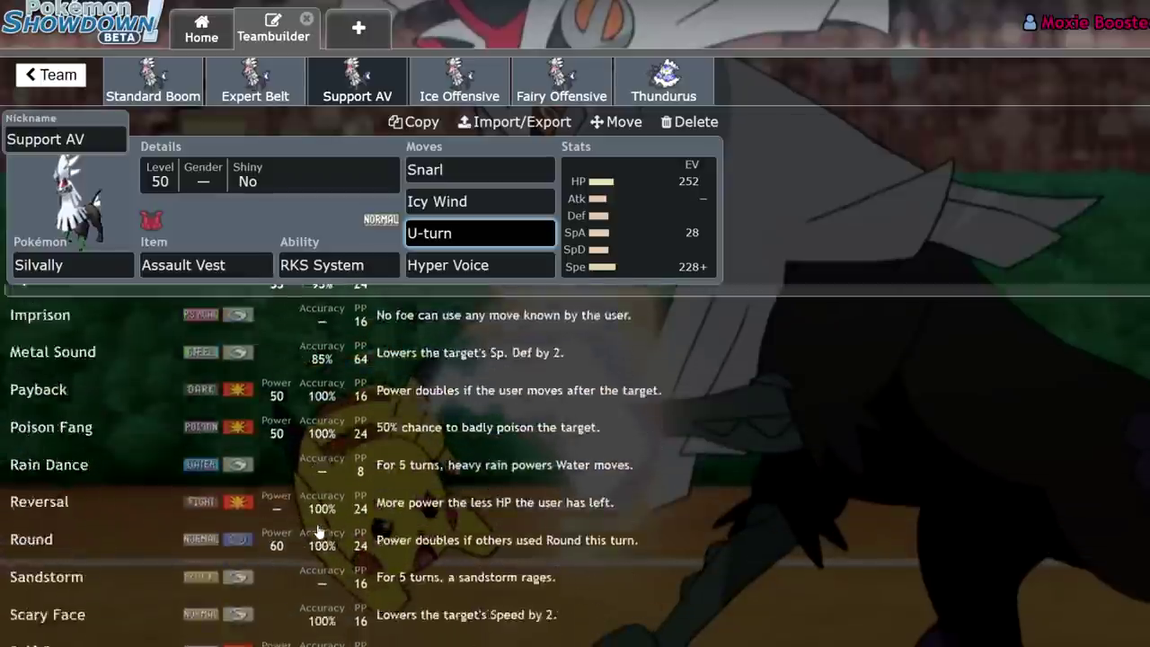
pyautogui.scroll(-10, 316, 532)
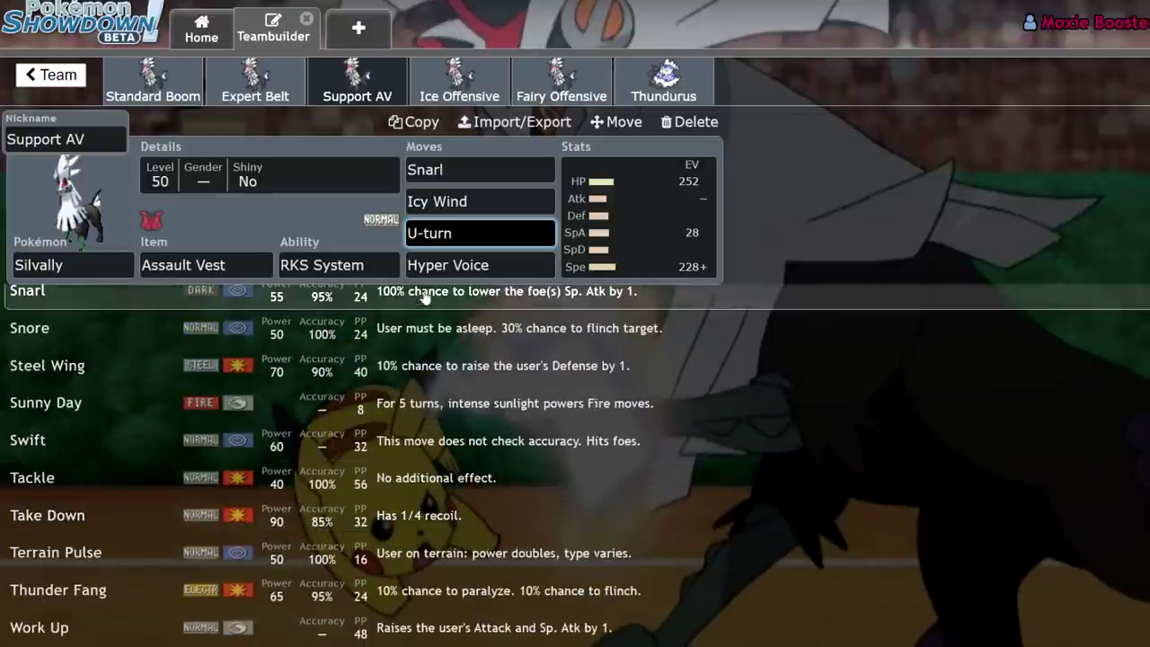
pyautogui.click(510, 166)
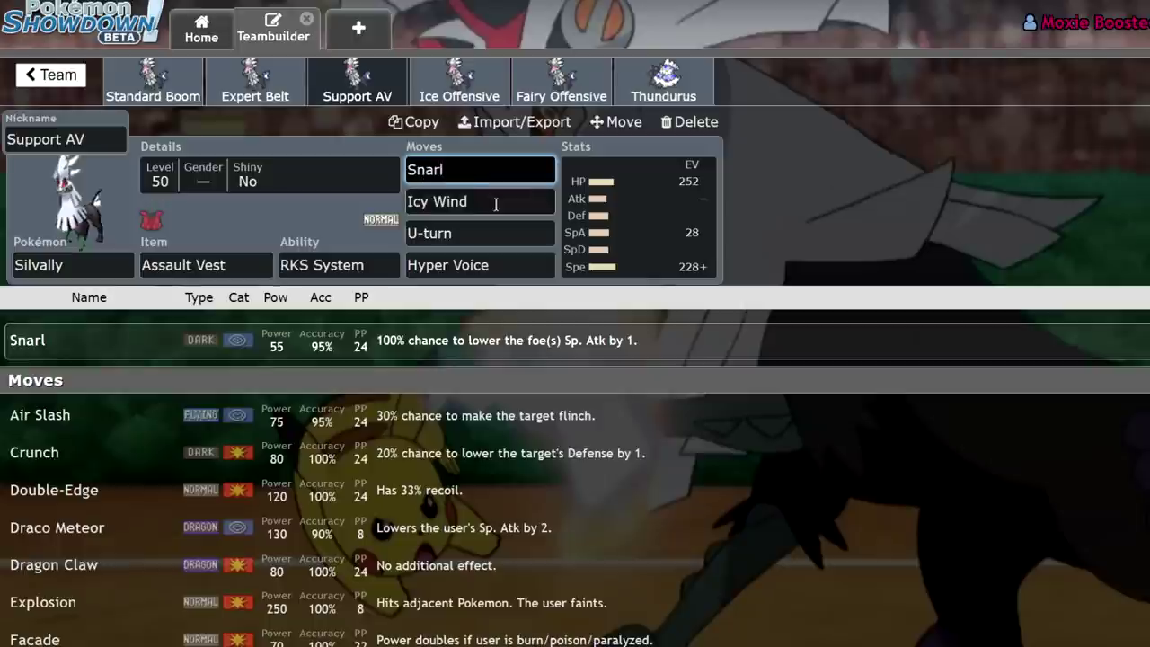
pyautogui.click(449, 203)
pyautogui.click(485, 234)
pyautogui.click(466, 167)
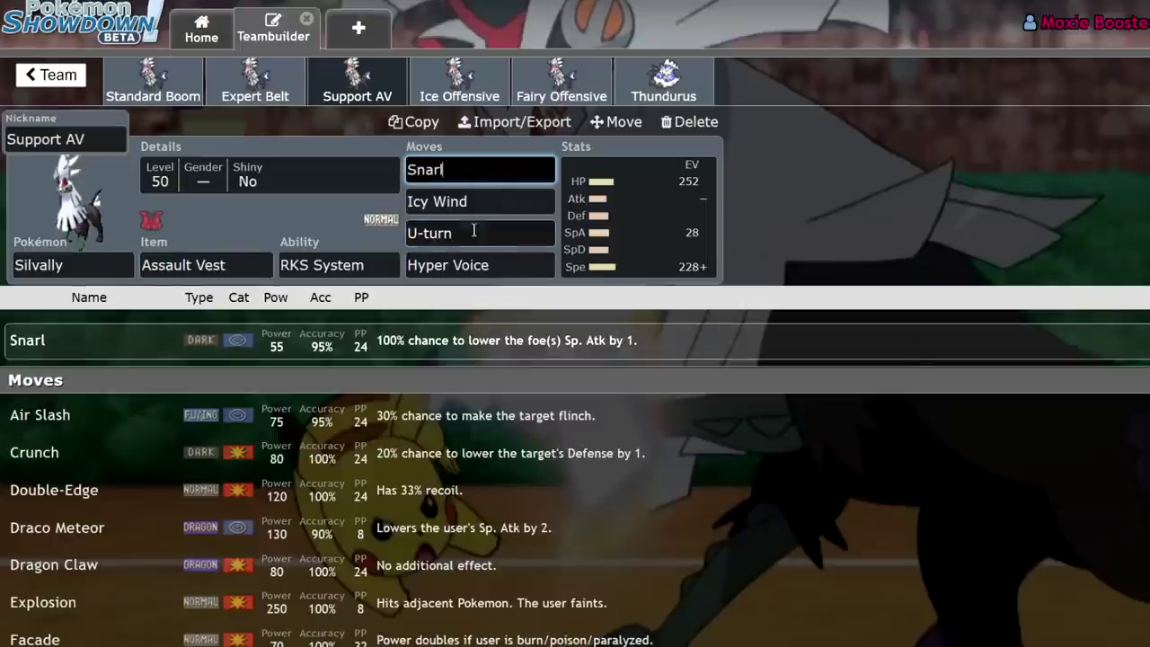
pyautogui.click(499, 199)
pyautogui.hotkey('shift', 'Tab')
pyautogui.click(496, 201)
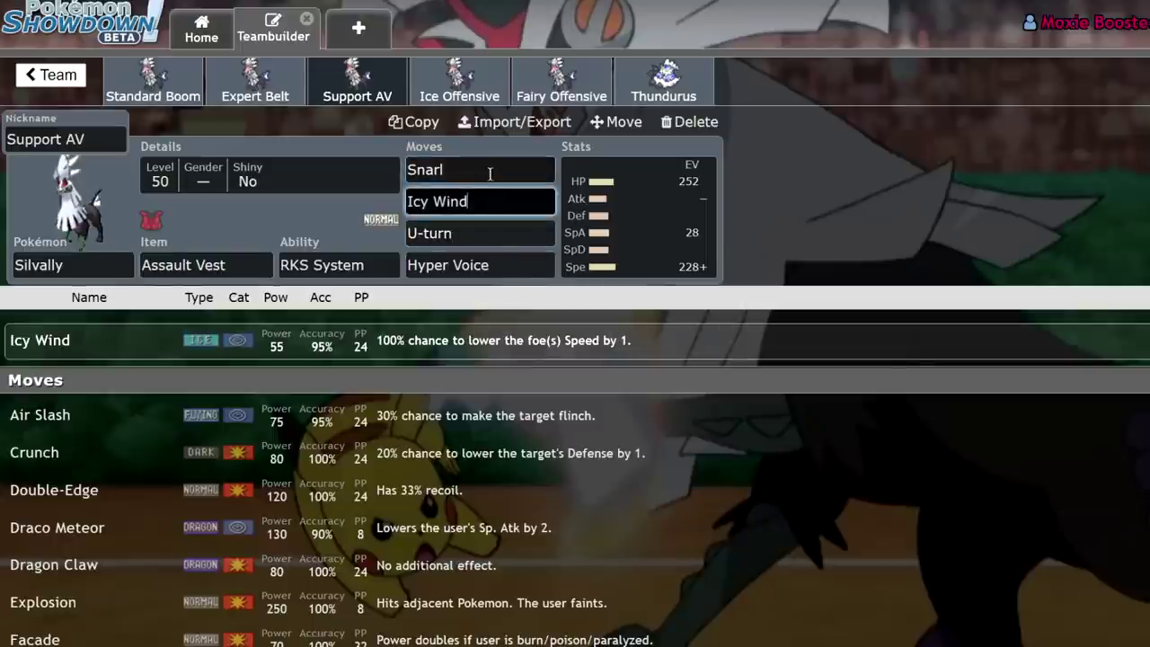
pyautogui.click(488, 167)
pyautogui.click(509, 198)
pyautogui.click(486, 162)
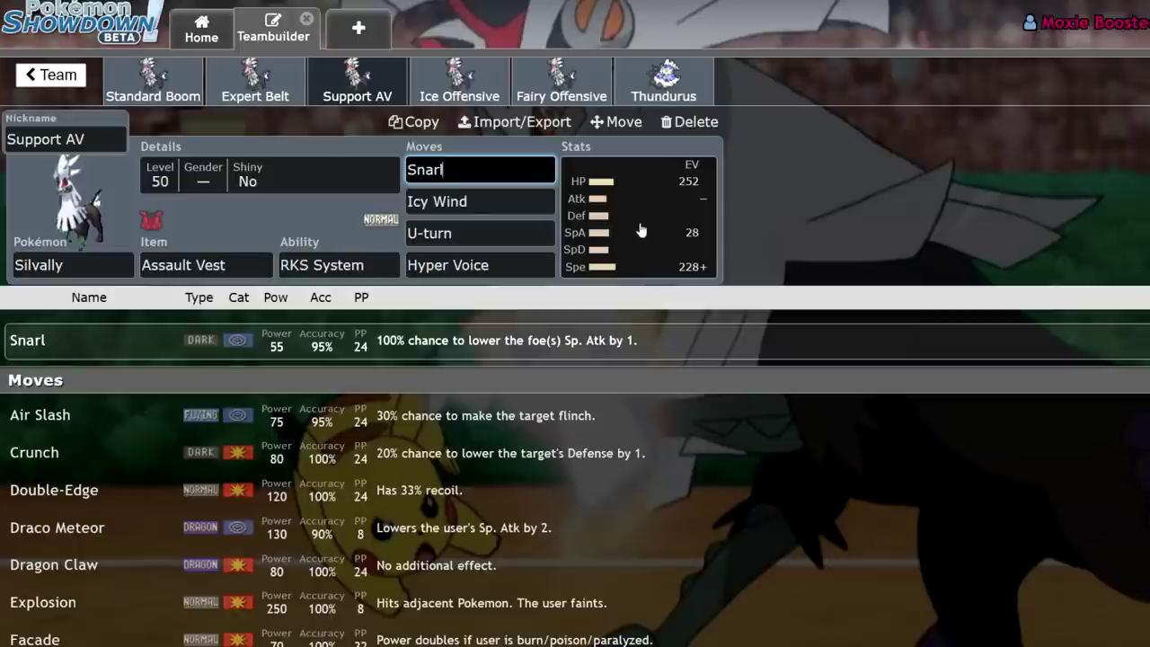
pyautogui.click(612, 224)
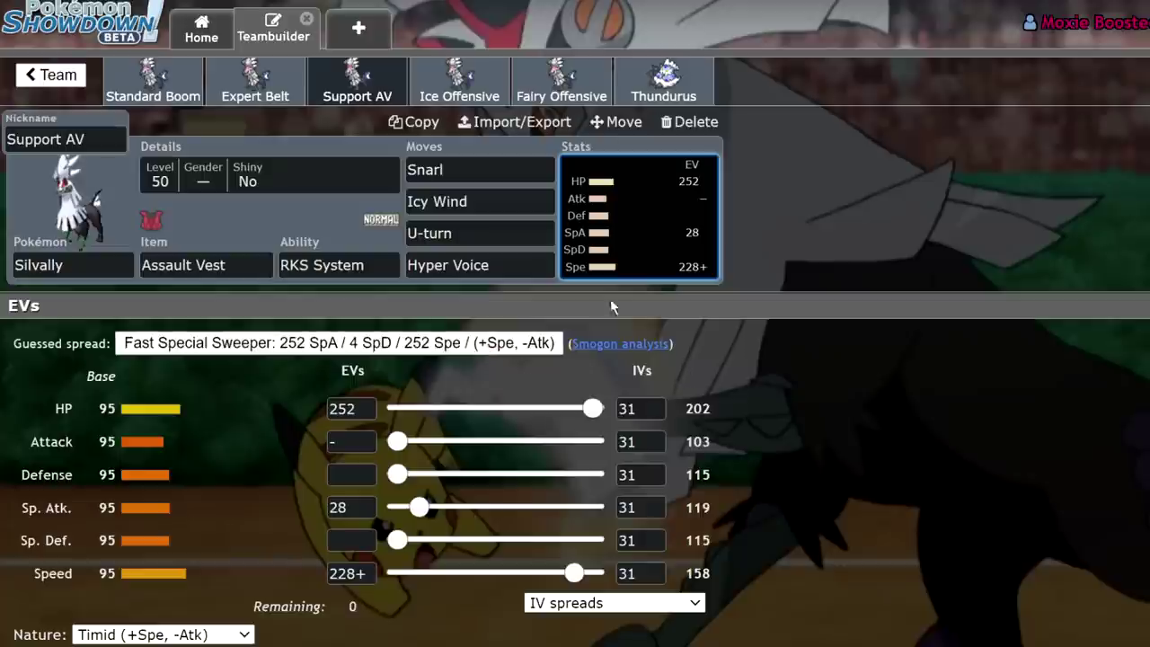
pyautogui.click(481, 170)
pyautogui.click(464, 203)
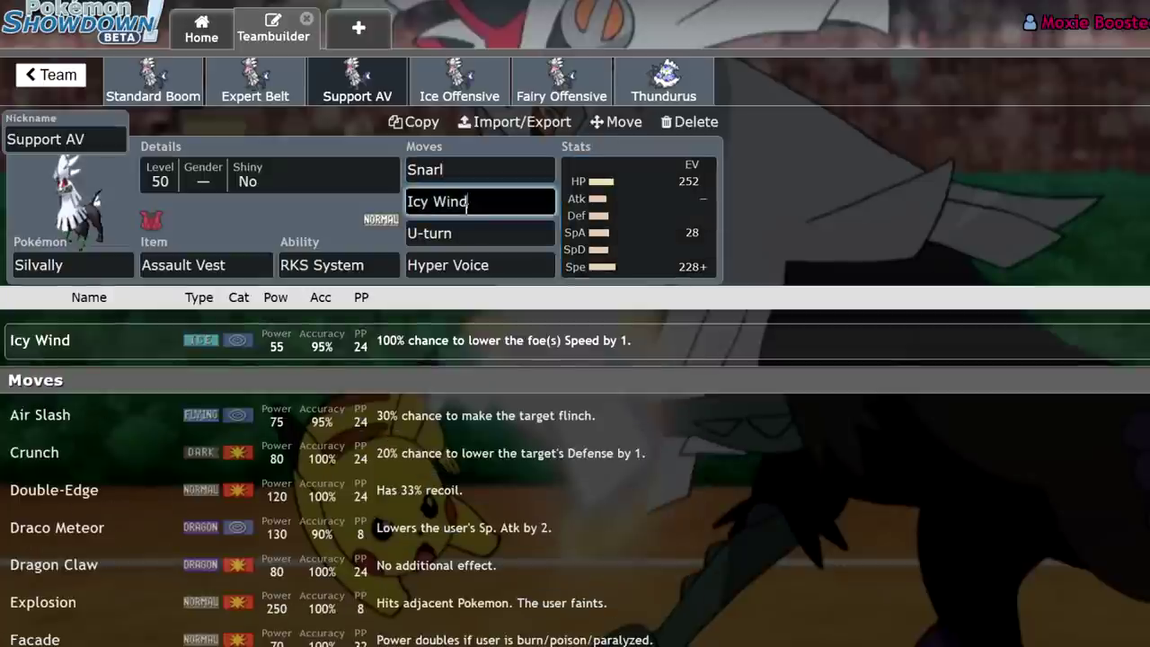
pyautogui.click(511, 235)
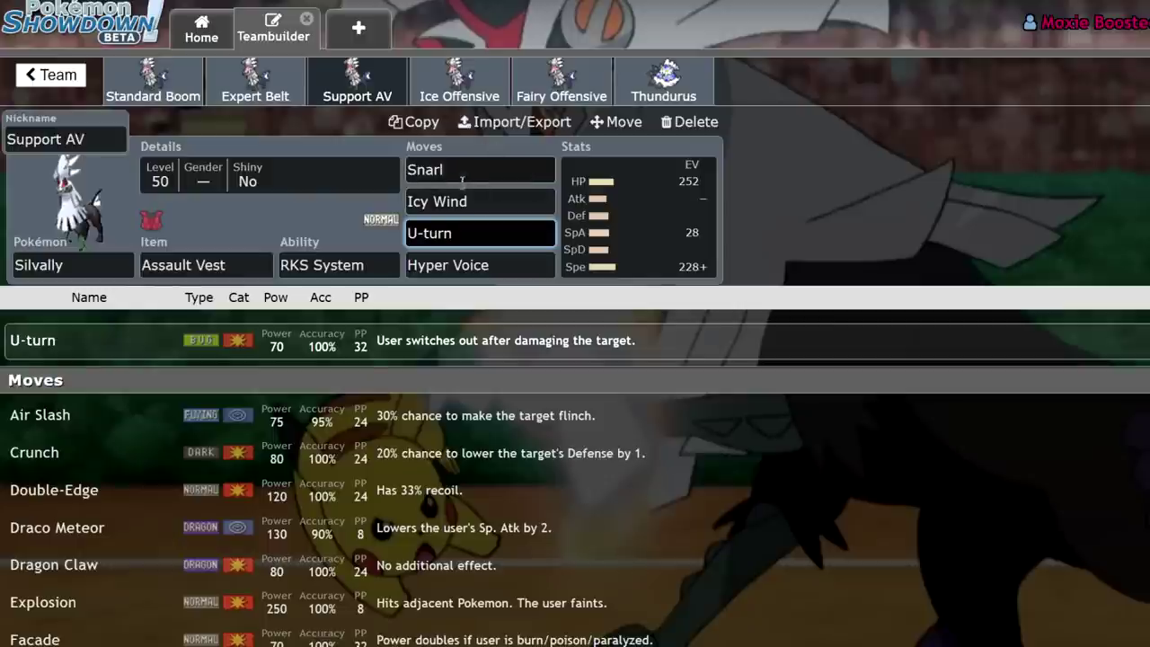
# Review the Support AV set's Icy Wind, Snarl and Hyper Voice move details
pyautogui.click(486, 201)
pyautogui.click(476, 171)
pyautogui.click(483, 201)
pyautogui.click(530, 265)
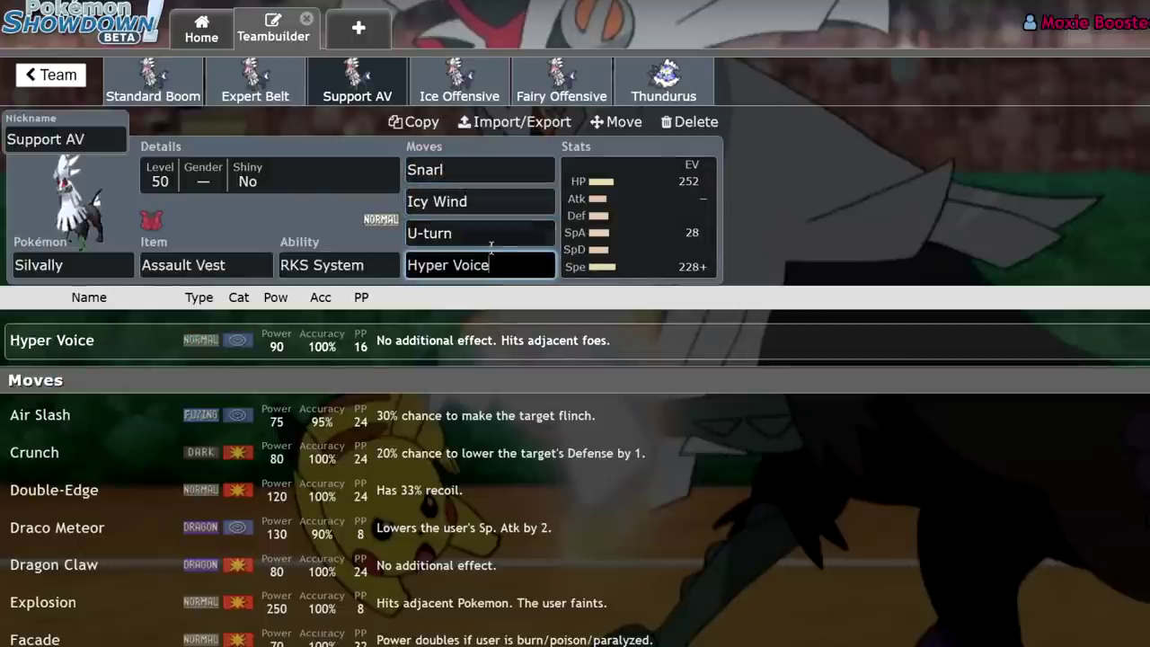
pyautogui.scroll(-3, 485, 320)
pyautogui.scroll(3, 485, 320)
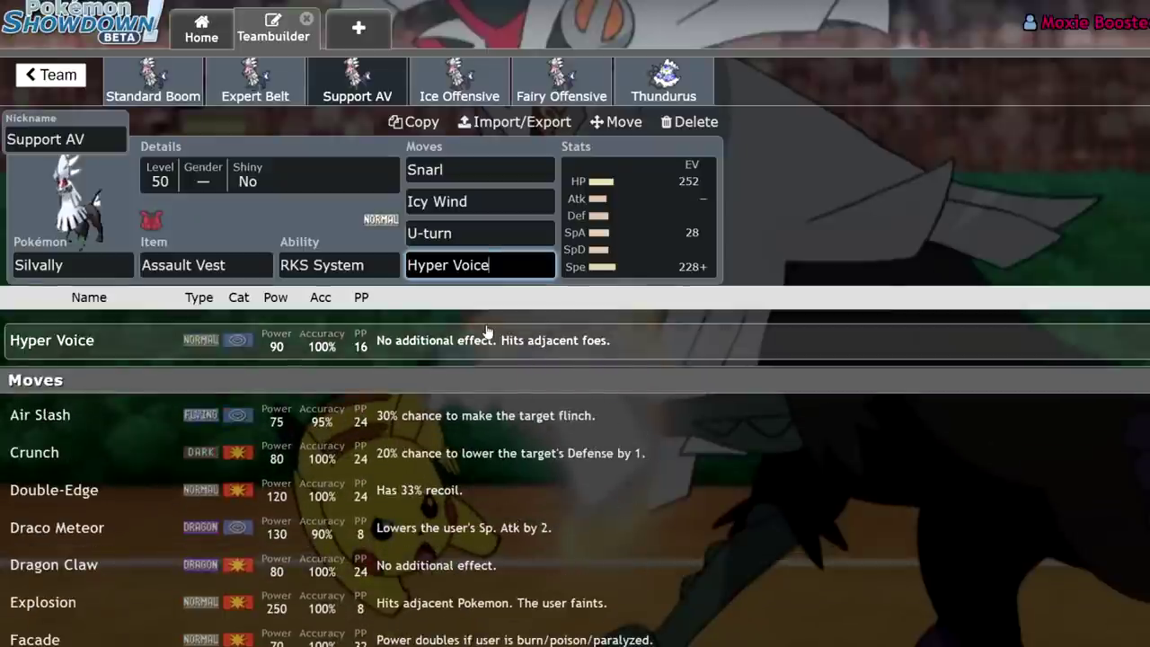
# Shift the 28 spare EVs from Sp. Atk into Sp. Def, raising Sp. Def to 119
pyautogui.click(638, 211)
pyautogui.moveTo(419, 508); pyautogui.dragTo(419, 540)
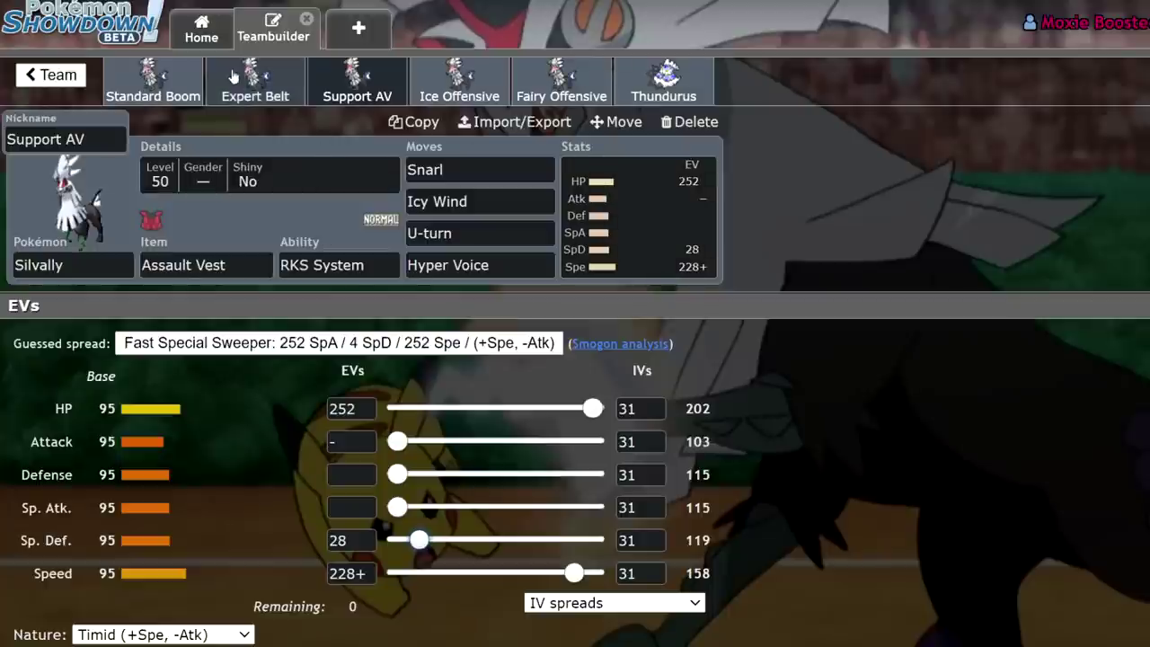
pyautogui.click(261, 79)
pyautogui.click(358, 79)
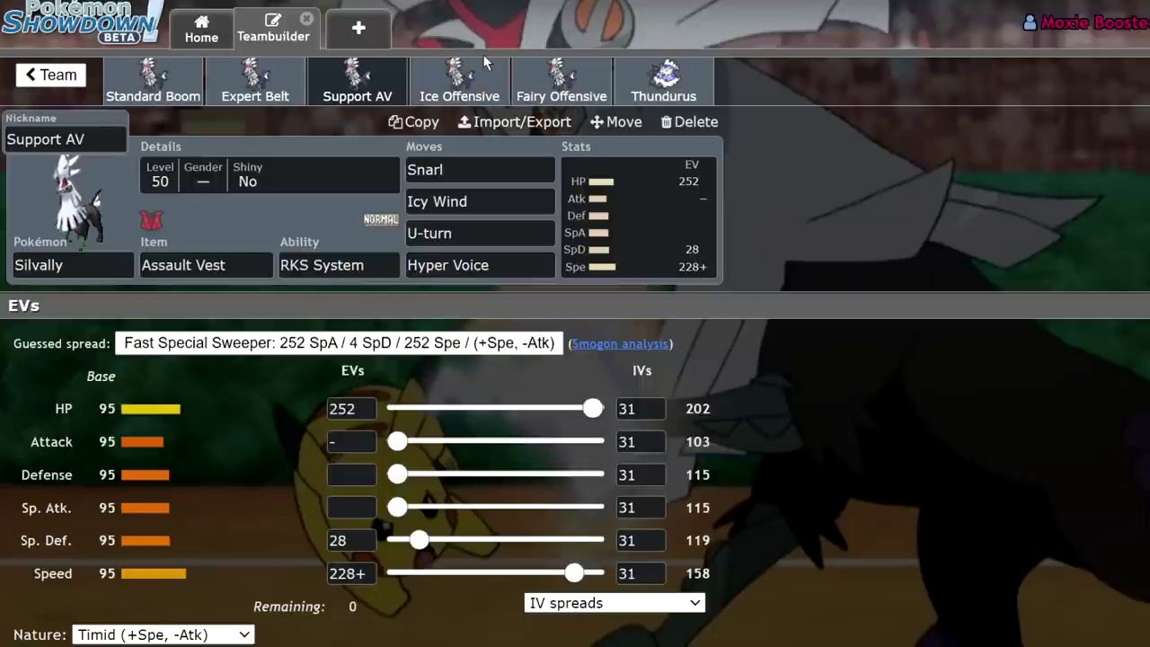
# Flip between the Ice Offensive, Fairy Offensive and Thundurus sets, checking Thundurus's abilities
pyautogui.click(464, 75)
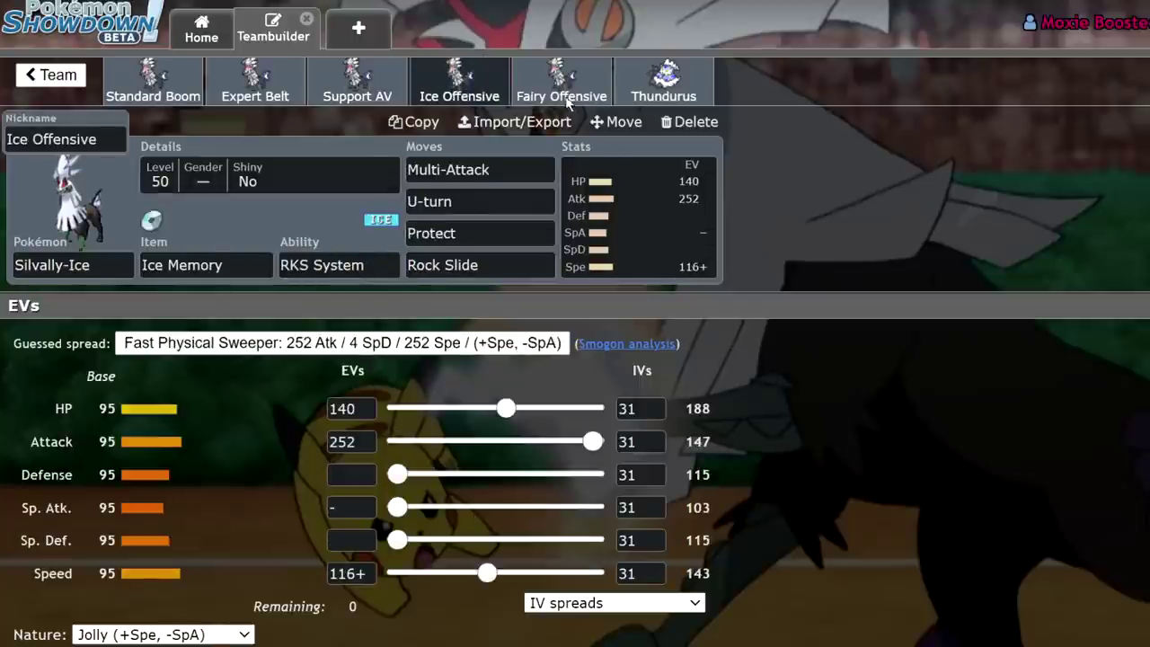
pyautogui.click(525, 80)
pyautogui.click(503, 80)
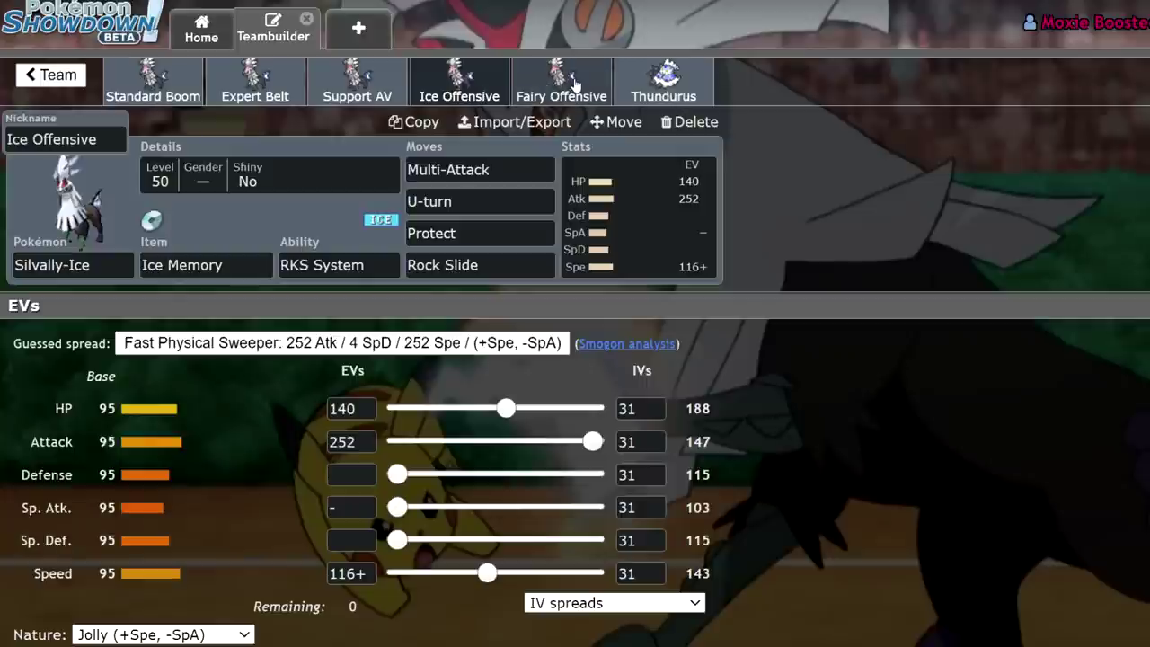
pyautogui.click(656, 83)
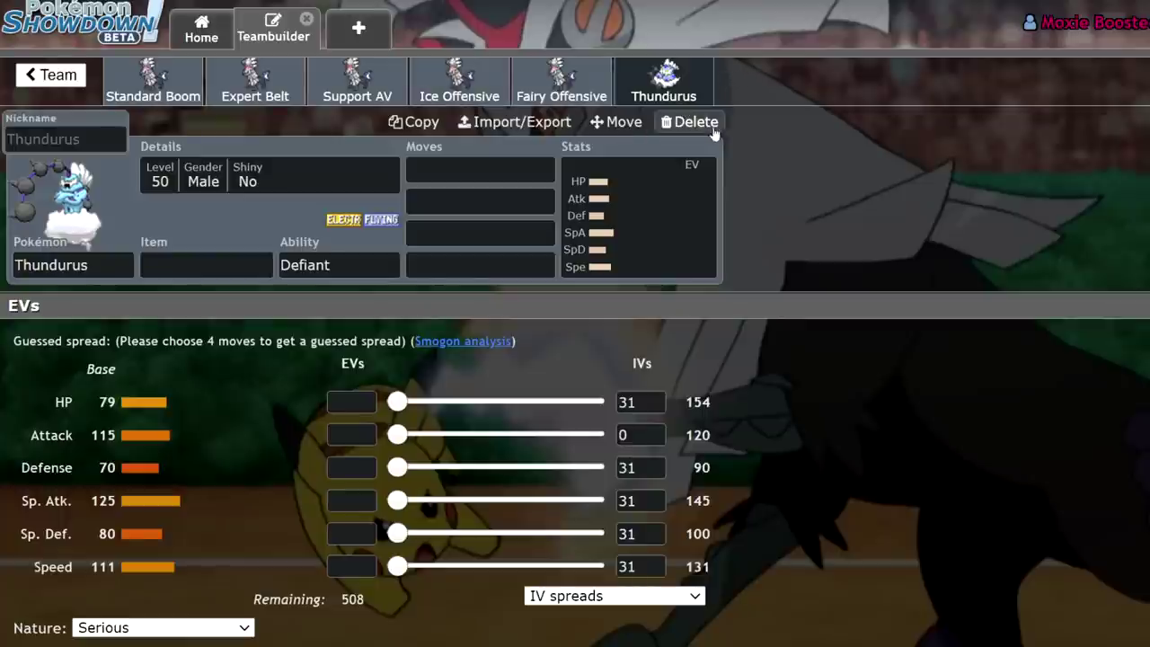
pyautogui.click(314, 265)
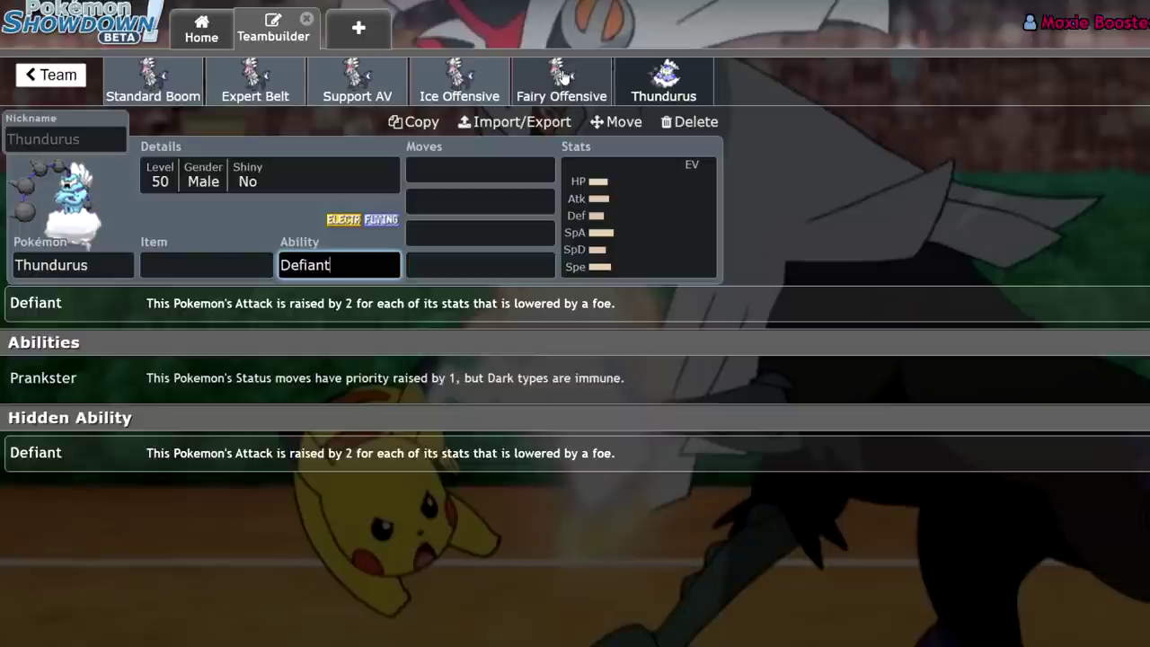
pyautogui.click(506, 95)
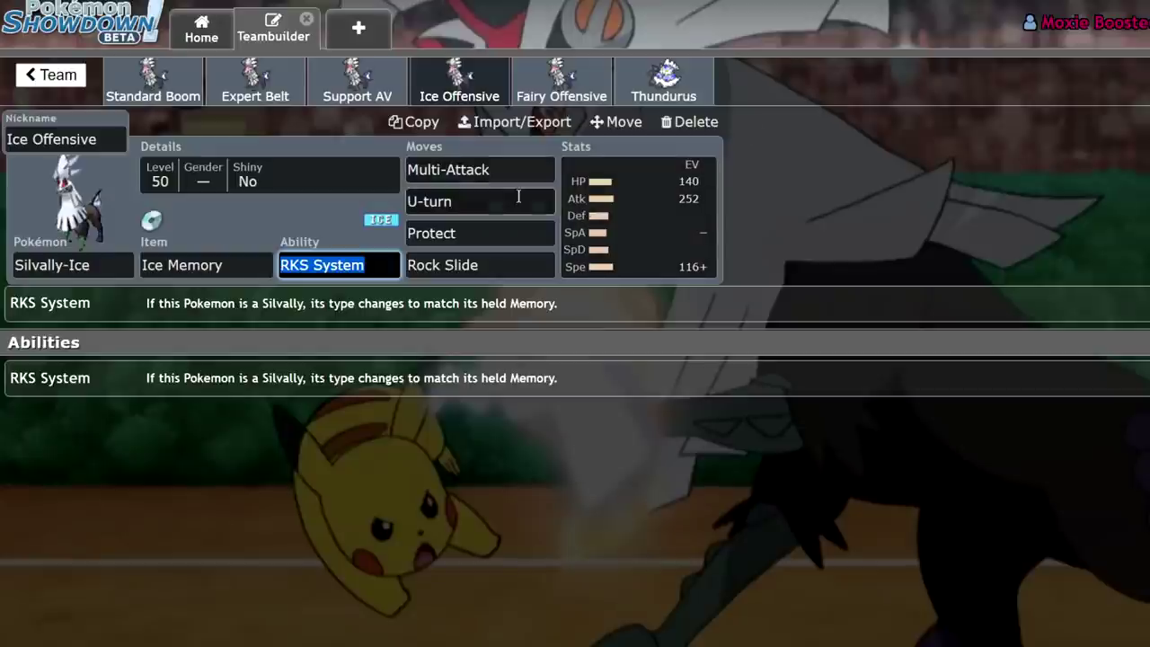
# Review the Ice Offensive set's Multi-Attack move and its Jolly physical EV spread
pyautogui.click(533, 150)
pyautogui.click(530, 166)
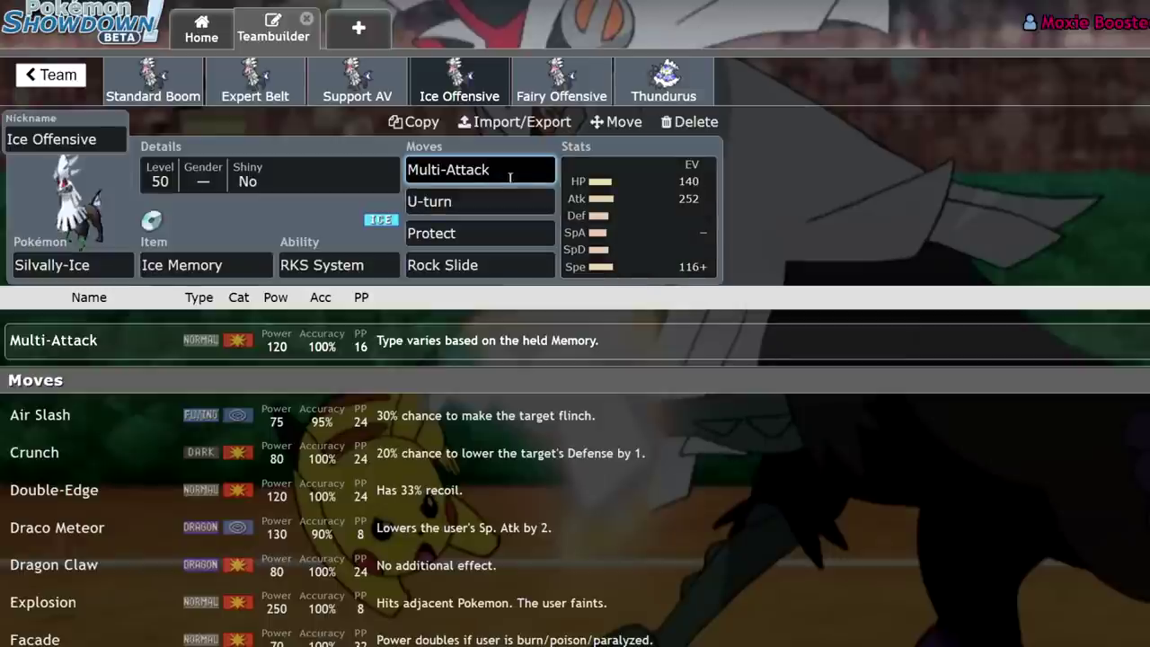
pyautogui.click(651, 224)
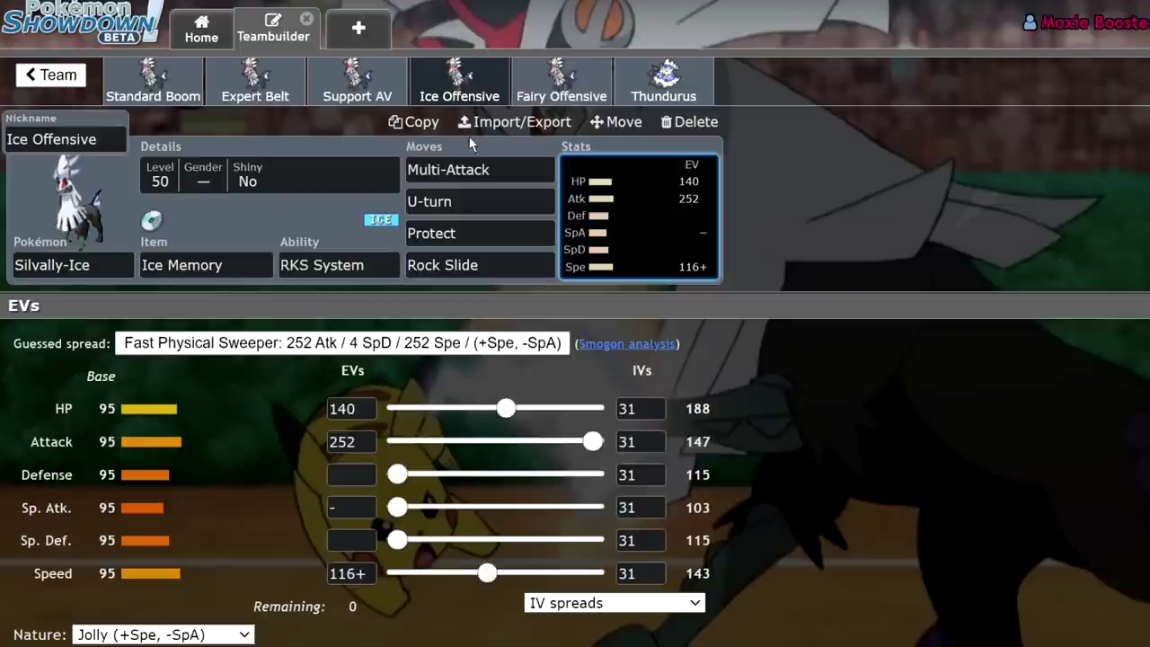
pyautogui.click(504, 171)
pyautogui.click(655, 266)
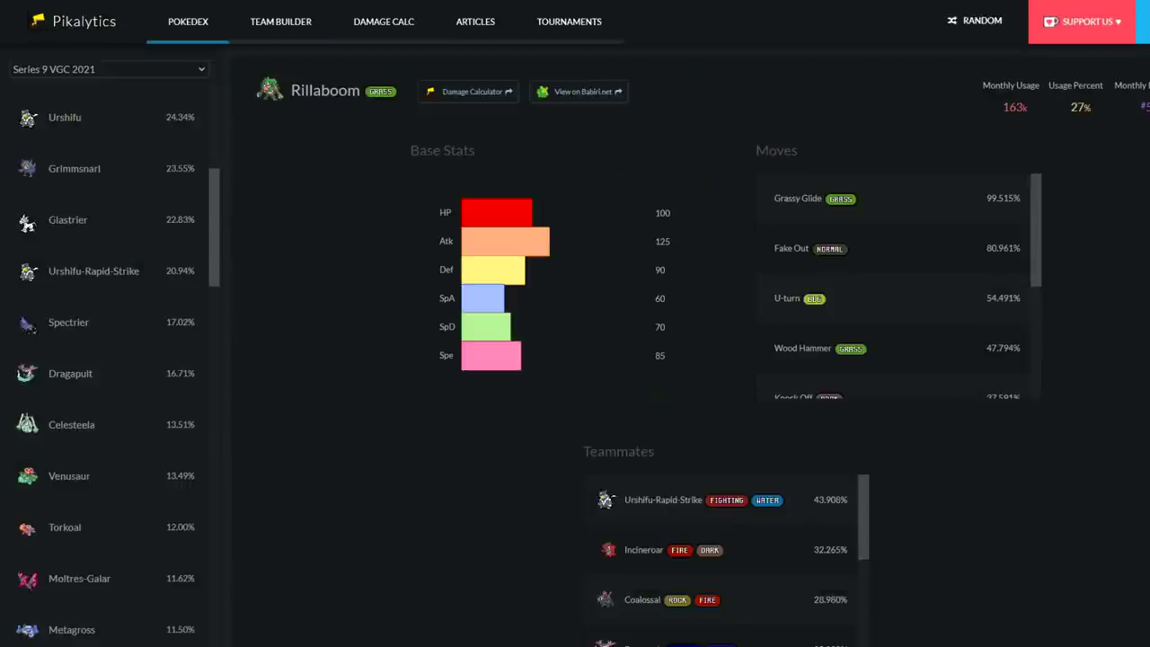
pyautogui.scroll(5, 133, 246)
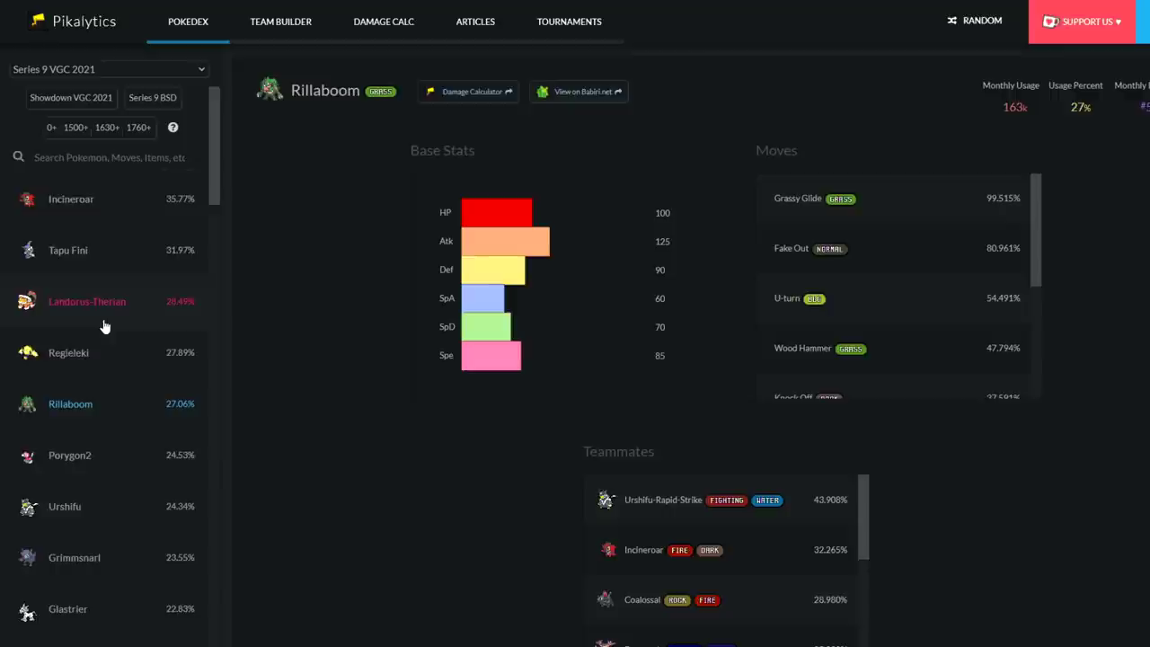
pyautogui.scroll(-3, 120, 409)
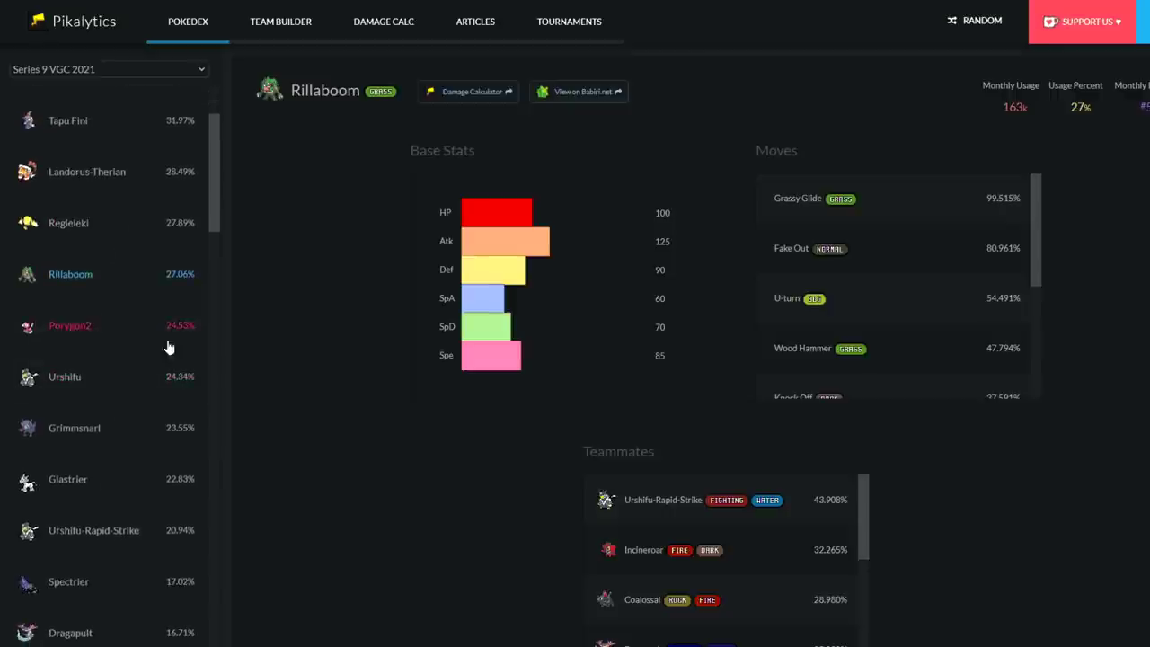
pyautogui.scroll(-3, 128, 295)
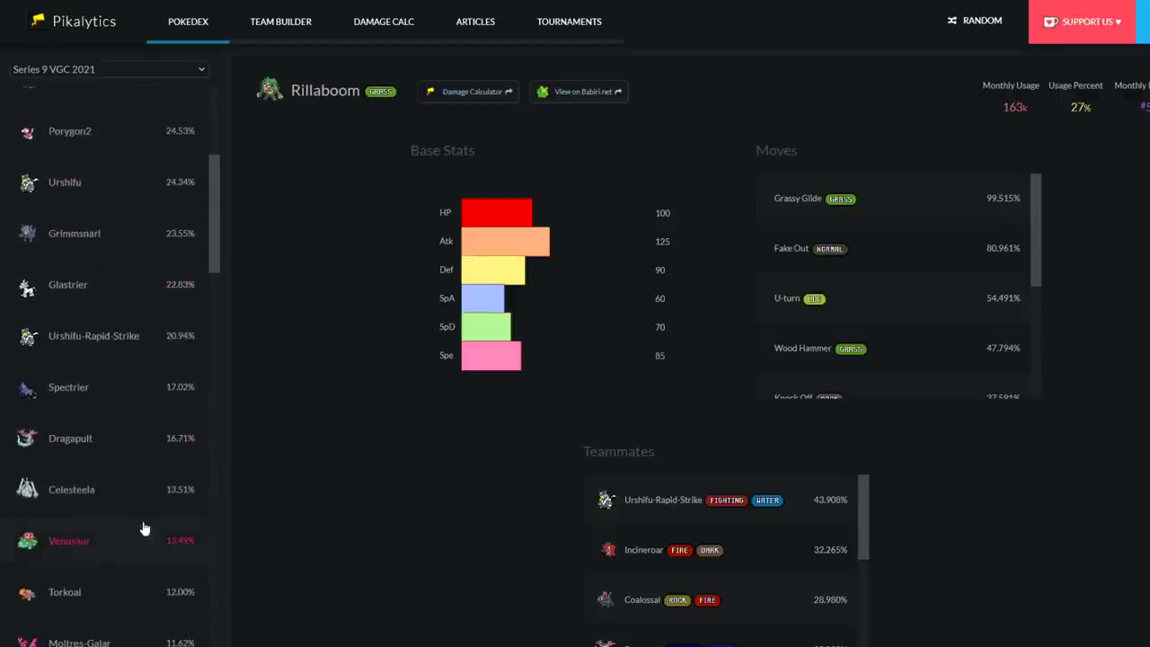
pyautogui.scroll(-2, 144, 529)
pyautogui.scroll(-2, 84, 493)
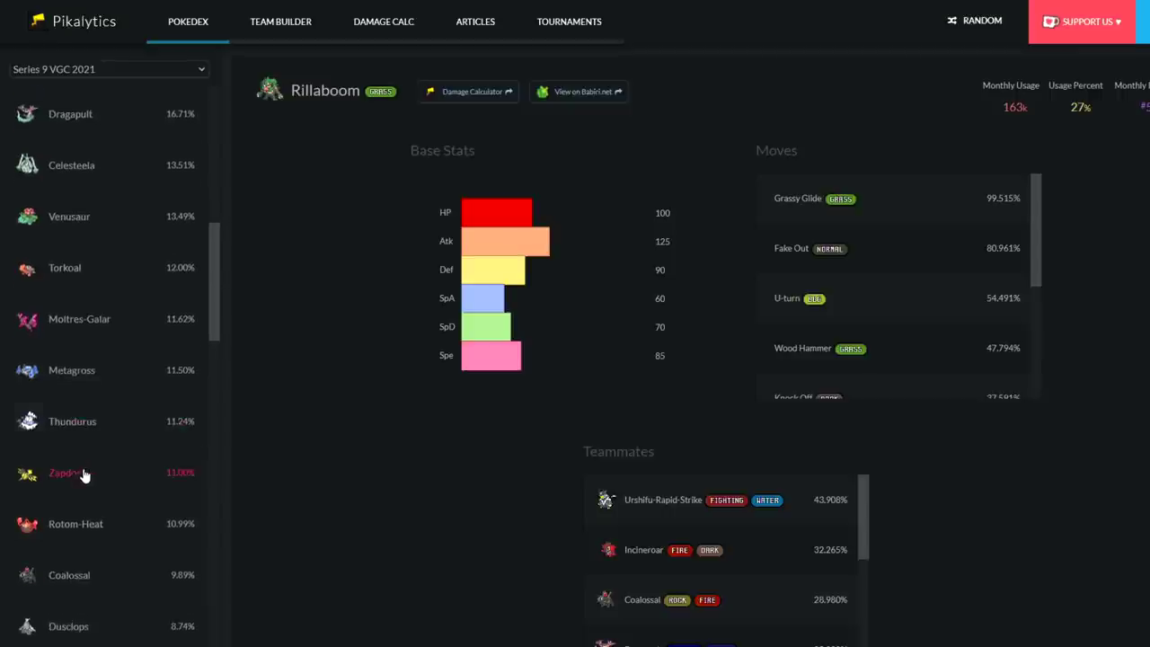
pyautogui.scroll(-3, 109, 478)
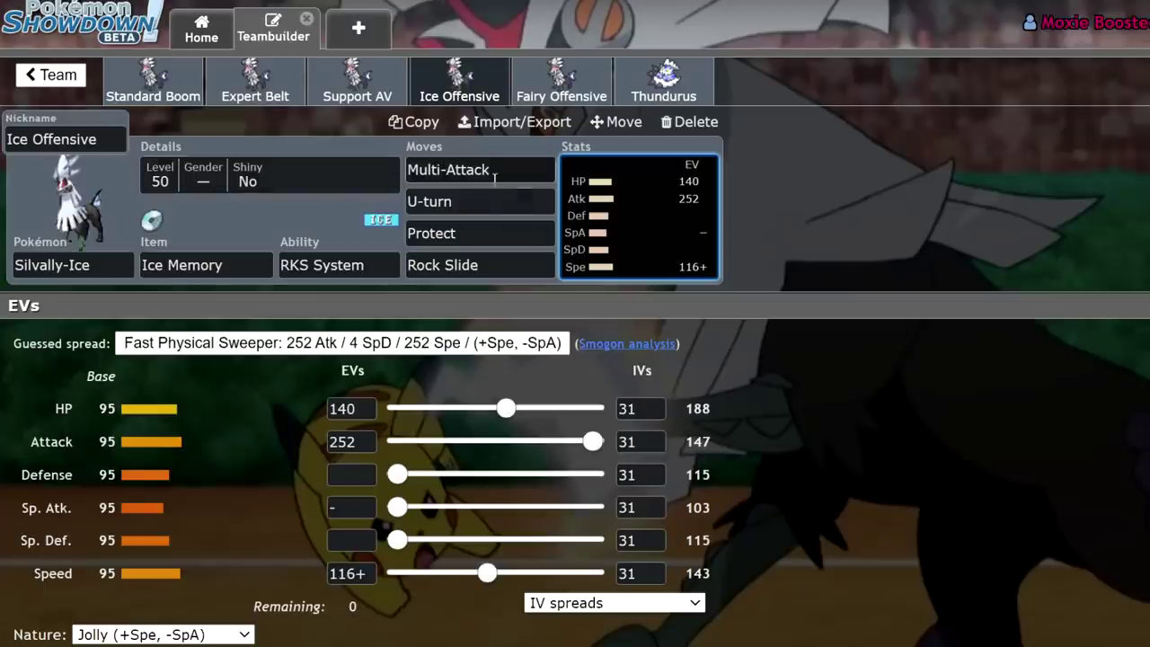
# Review the Ice Offensive Silvally's Multi-Attack details and EV spread, glancing at Thundurus in between
pyautogui.click(493, 173)
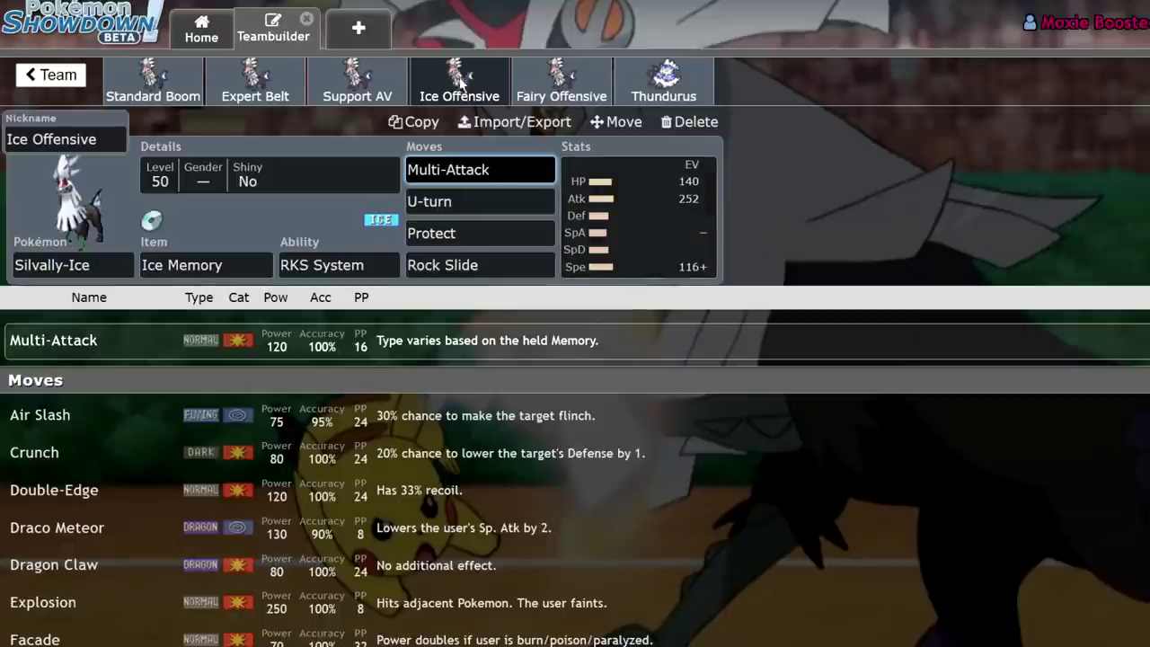
pyautogui.click(663, 86)
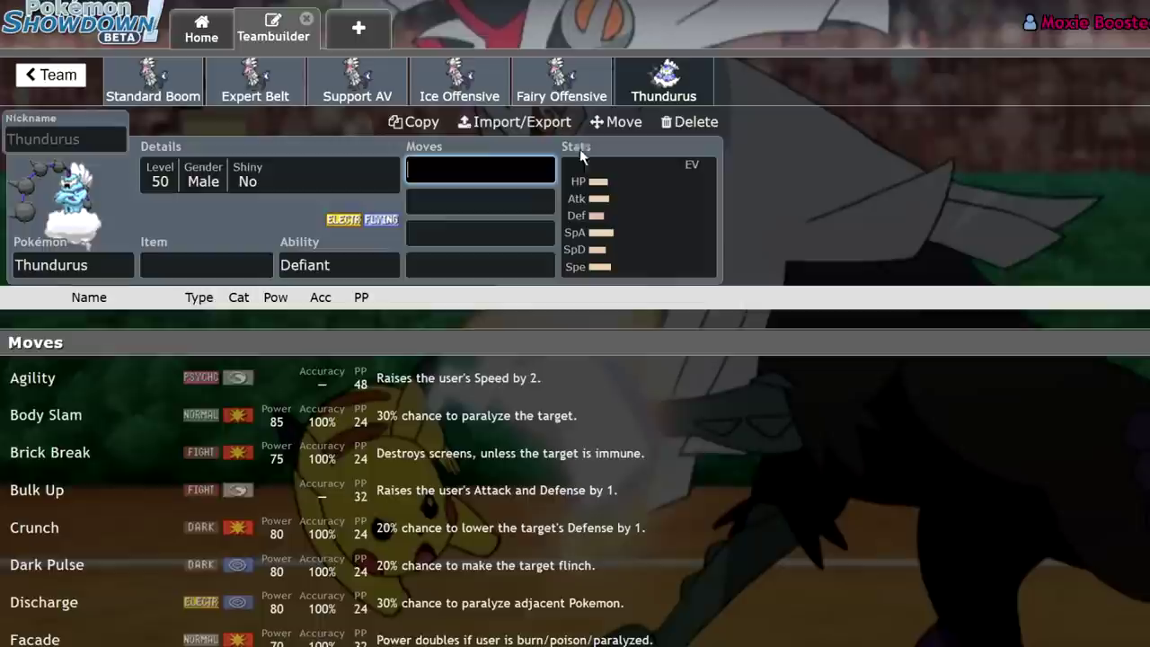
pyautogui.click(504, 91)
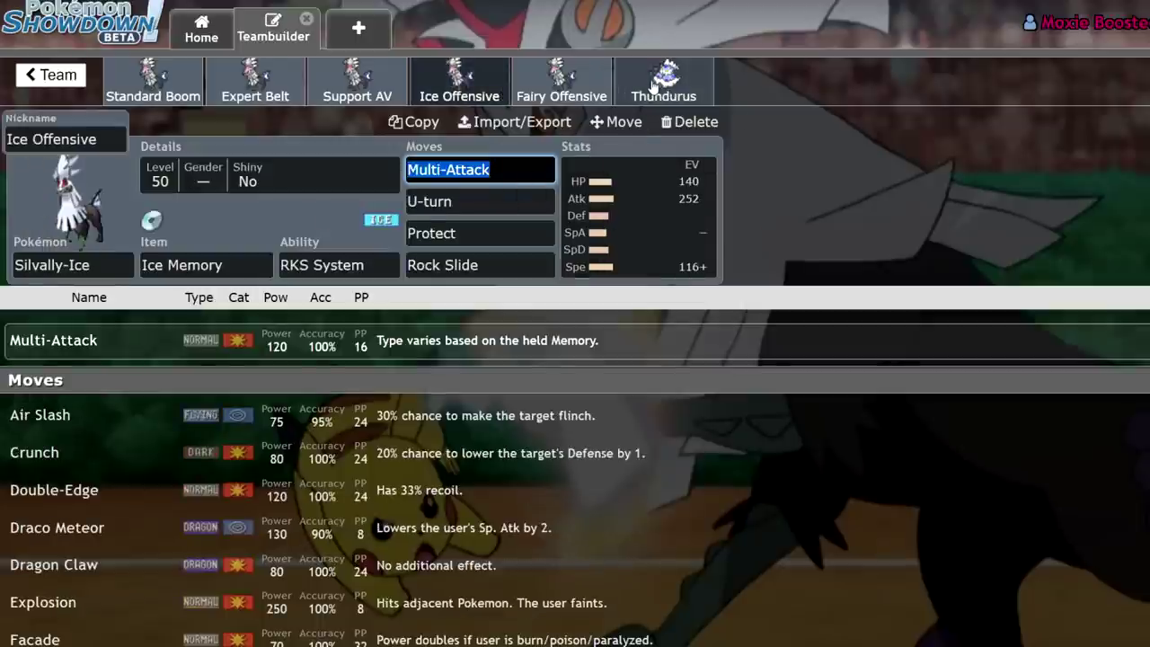
pyautogui.click(629, 225)
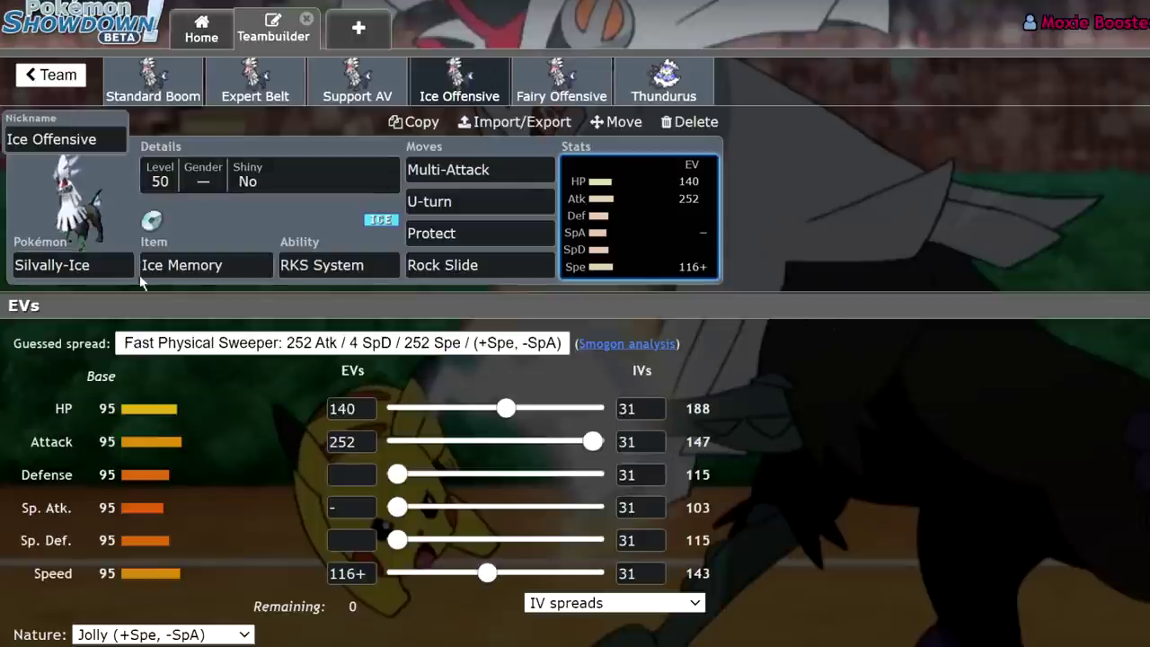
pyautogui.click(676, 83)
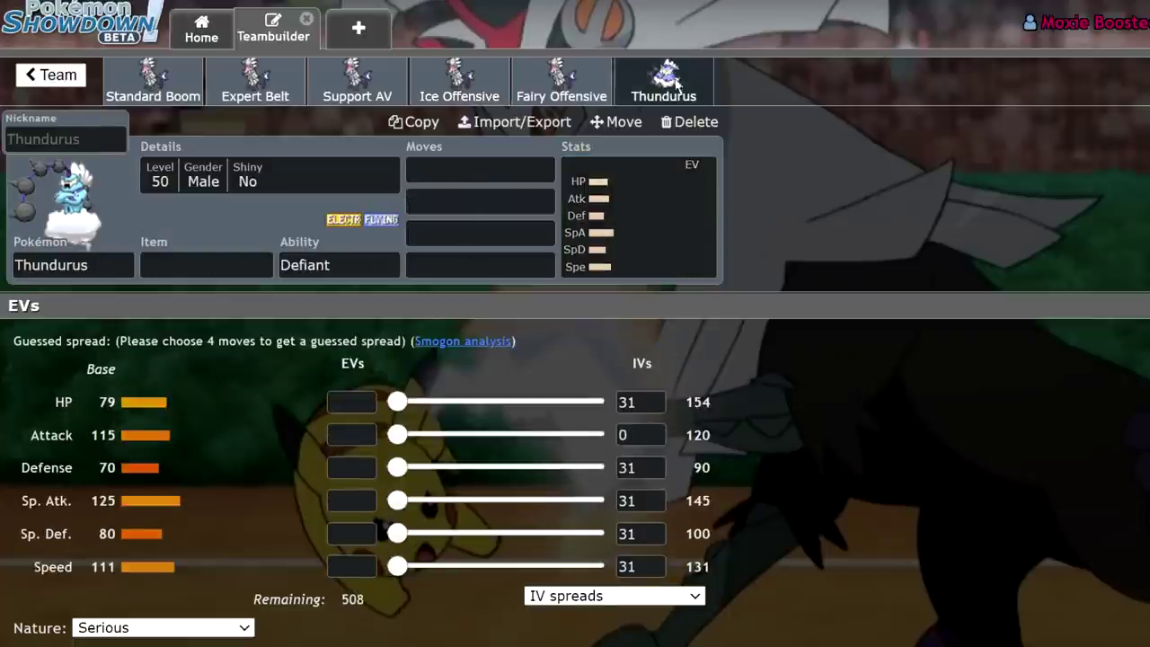
pyautogui.click(460, 83)
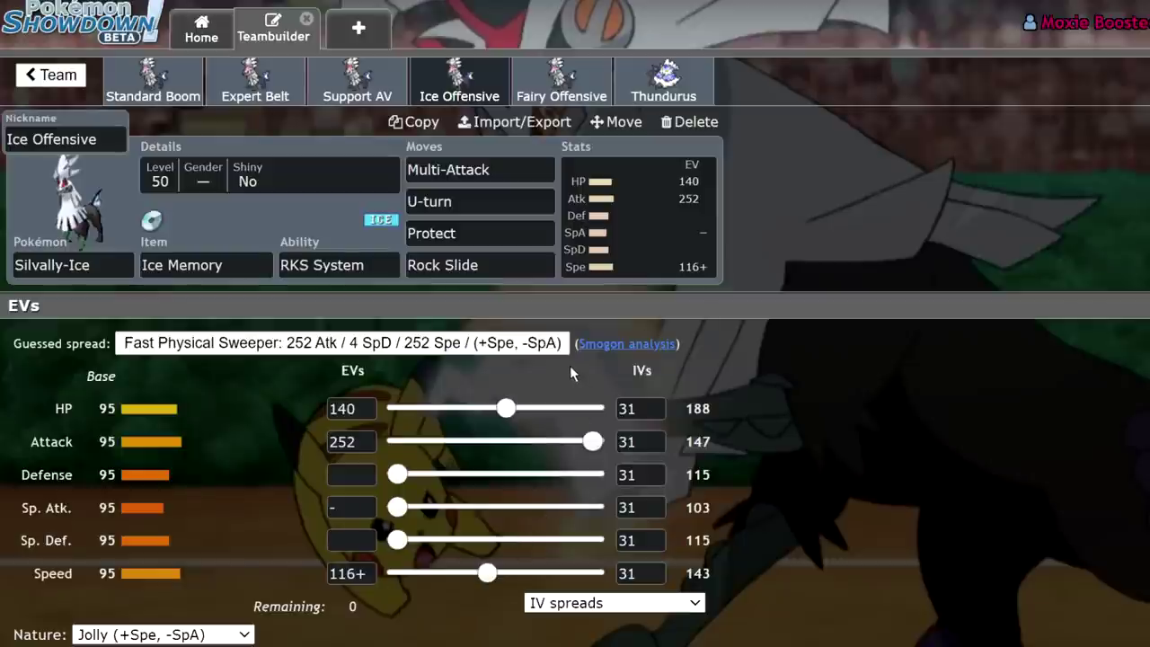
# Flip between the Fairy Offensive and Ice Offensive Silvally sets, ending on Ice Offensive's Jolly spread
pyautogui.click(559, 78)
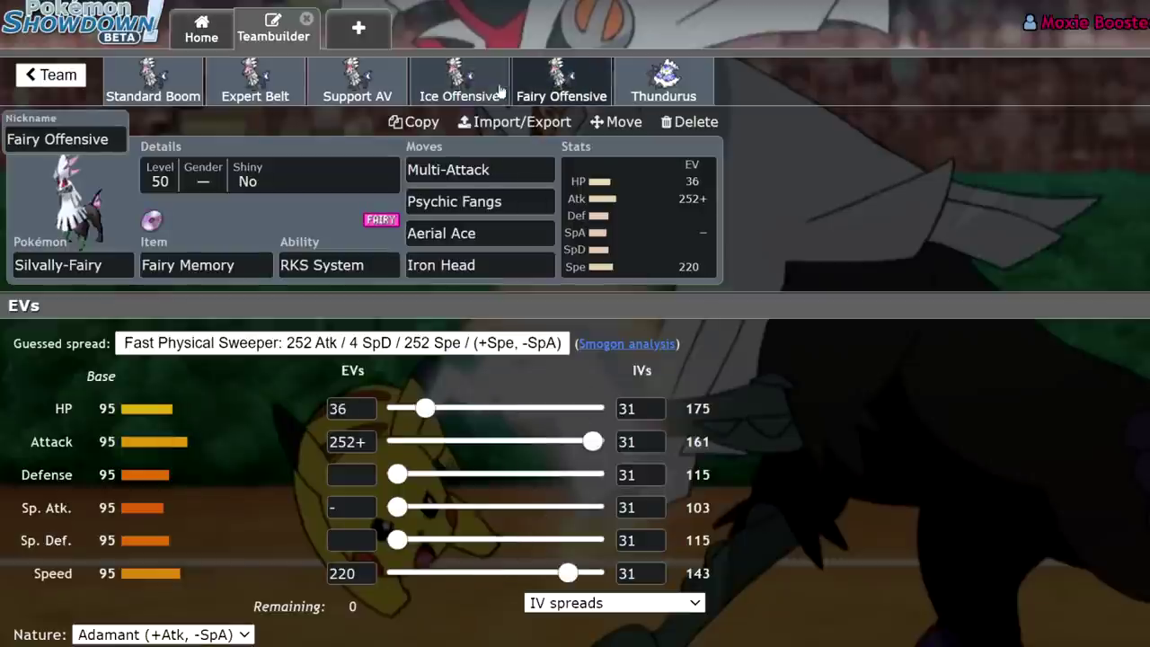
pyautogui.click(456, 79)
pyautogui.click(559, 78)
pyautogui.click(443, 83)
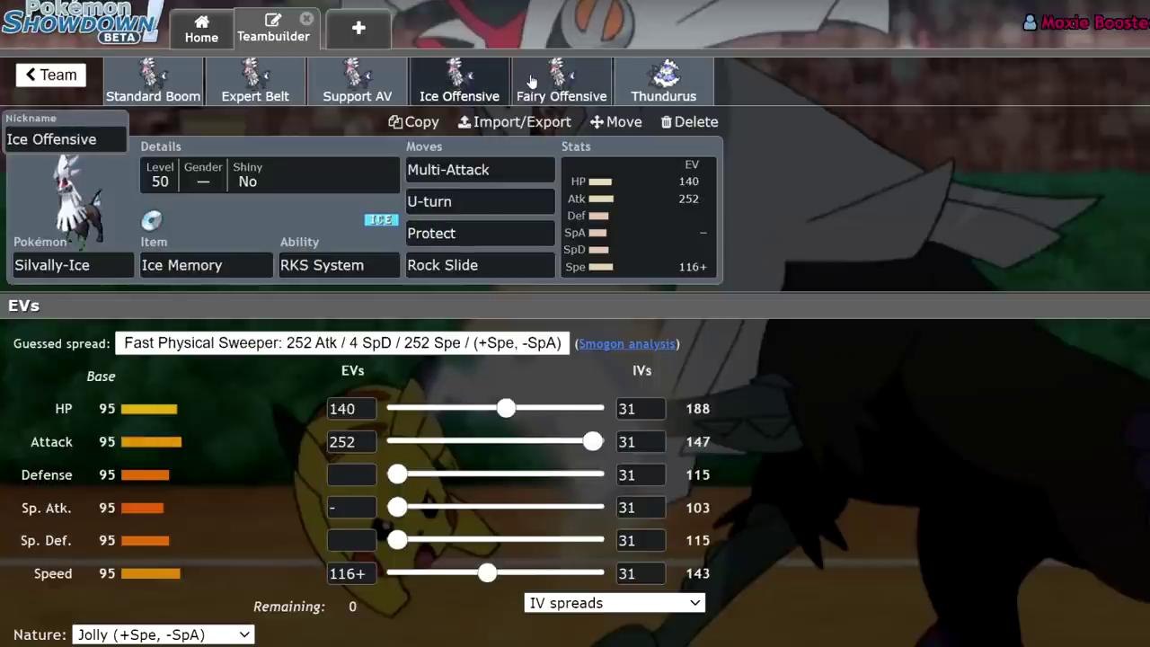
pyautogui.click(474, 83)
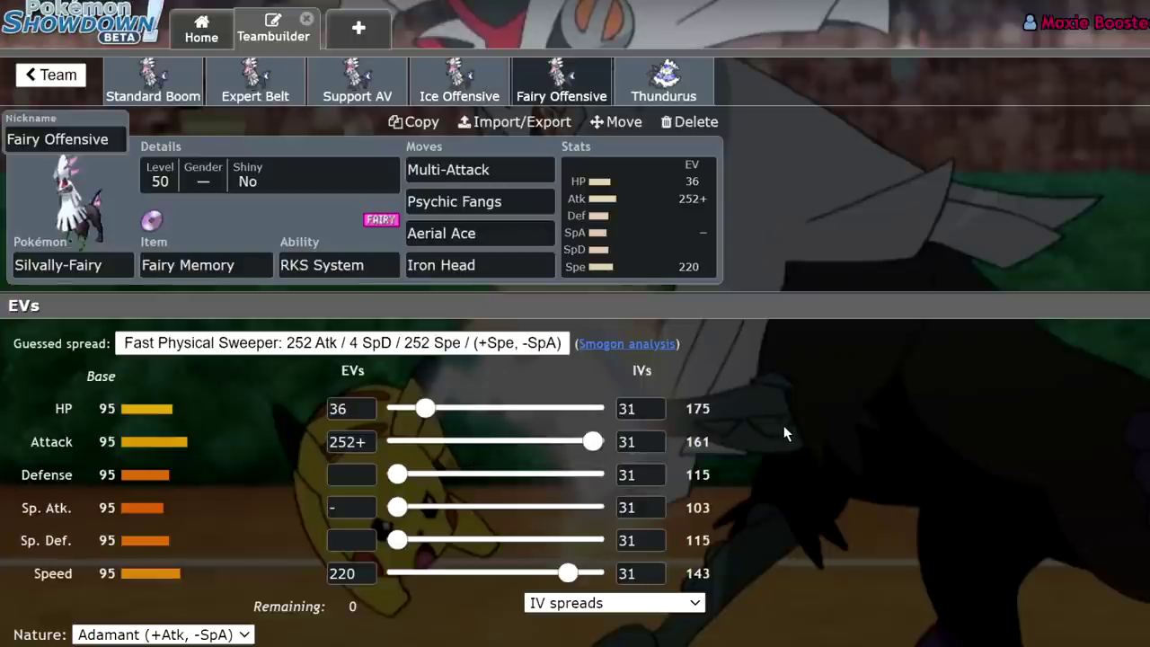
pyautogui.click(459, 81)
pyautogui.click(552, 83)
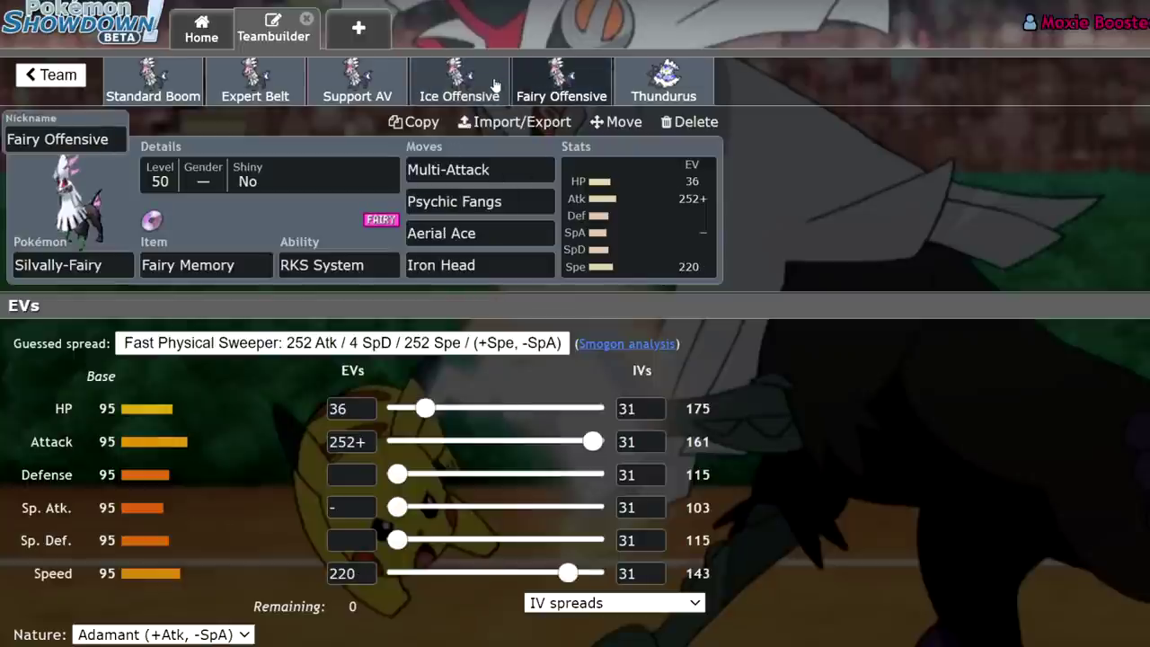
pyautogui.click(492, 81)
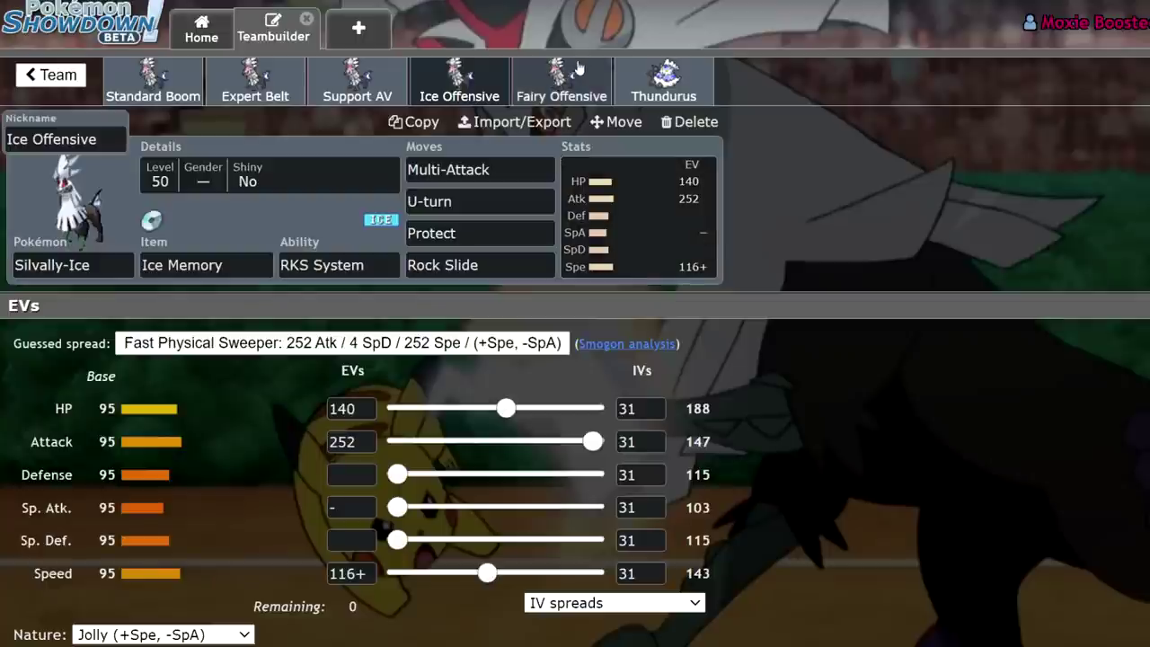
pyautogui.click(580, 69)
pyautogui.click(480, 91)
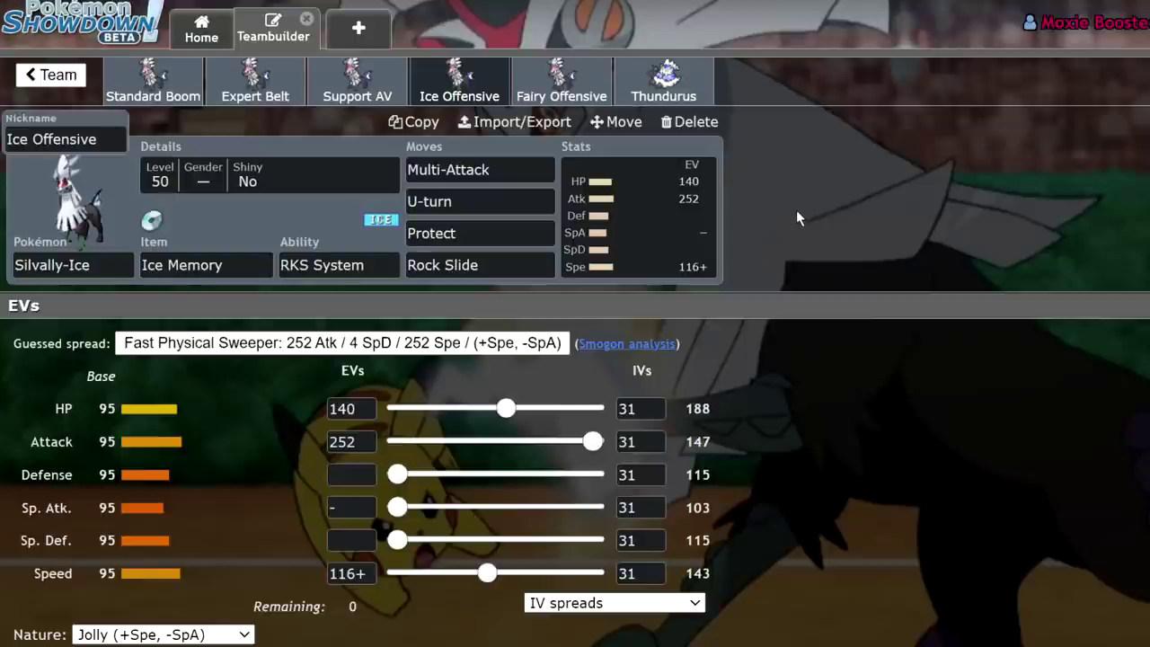
# Read the U-turn details on Ice Offensive, then bring up the Fairy Offensive Silvally-Fairy set
pyautogui.click(483, 200)
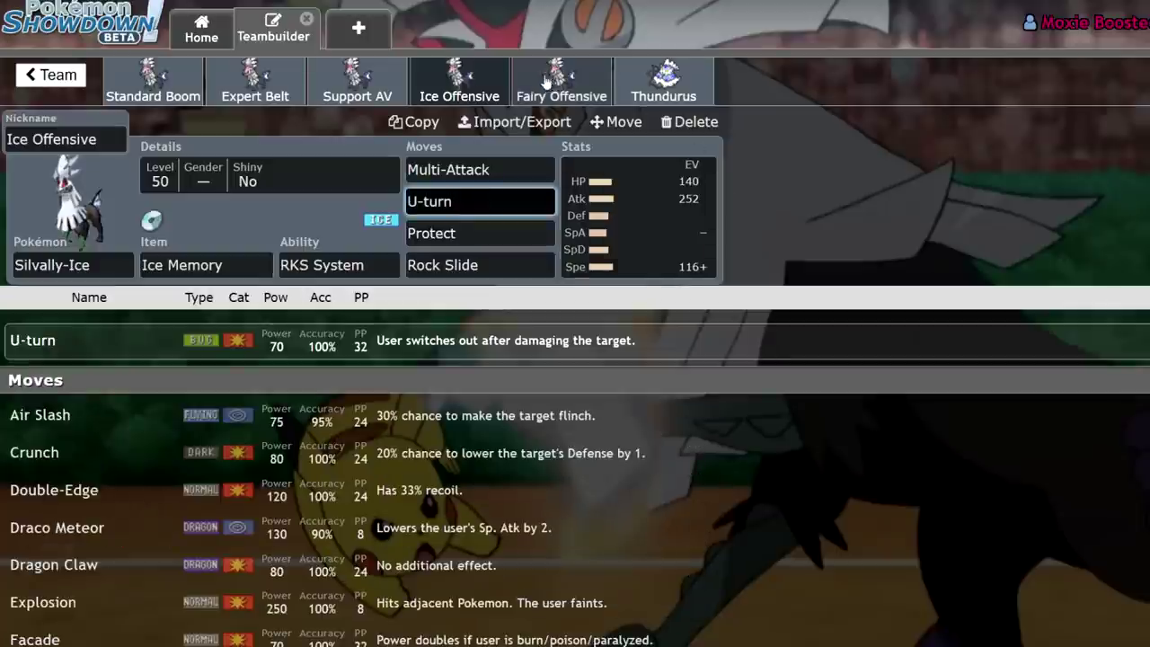
pyautogui.scroll(-2, 396, 363)
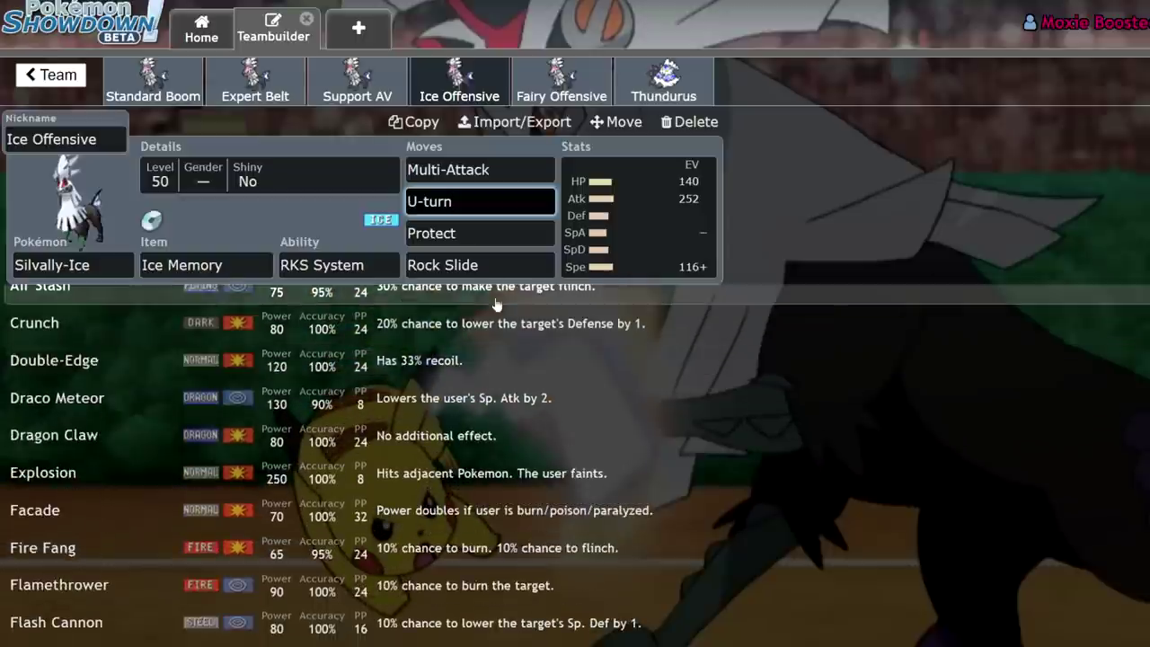
pyautogui.click(499, 209)
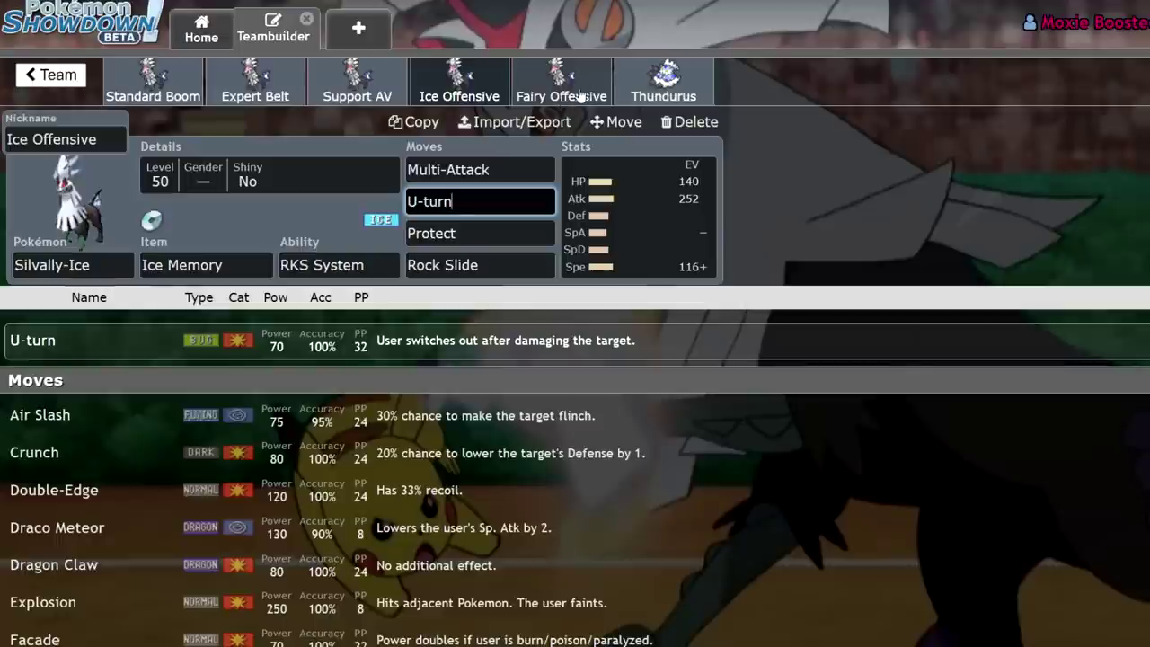
pyautogui.click(578, 104)
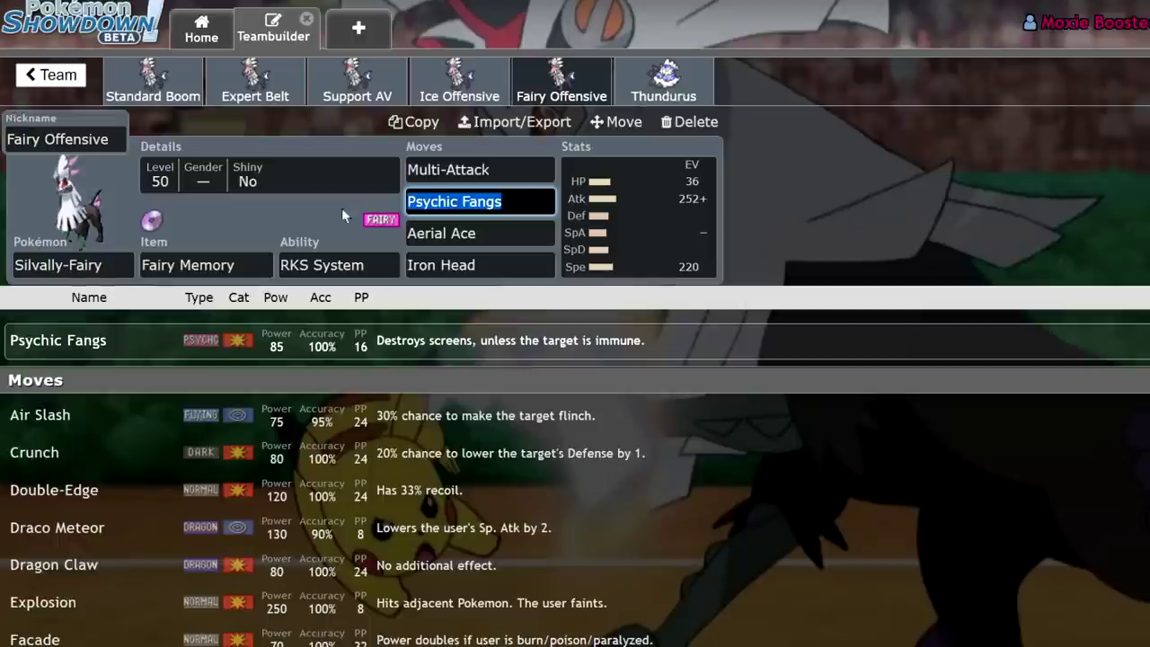
# Check the Fairy Offensive EV spread and open the Multi-Attack slot's move list
pyautogui.click(602, 244)
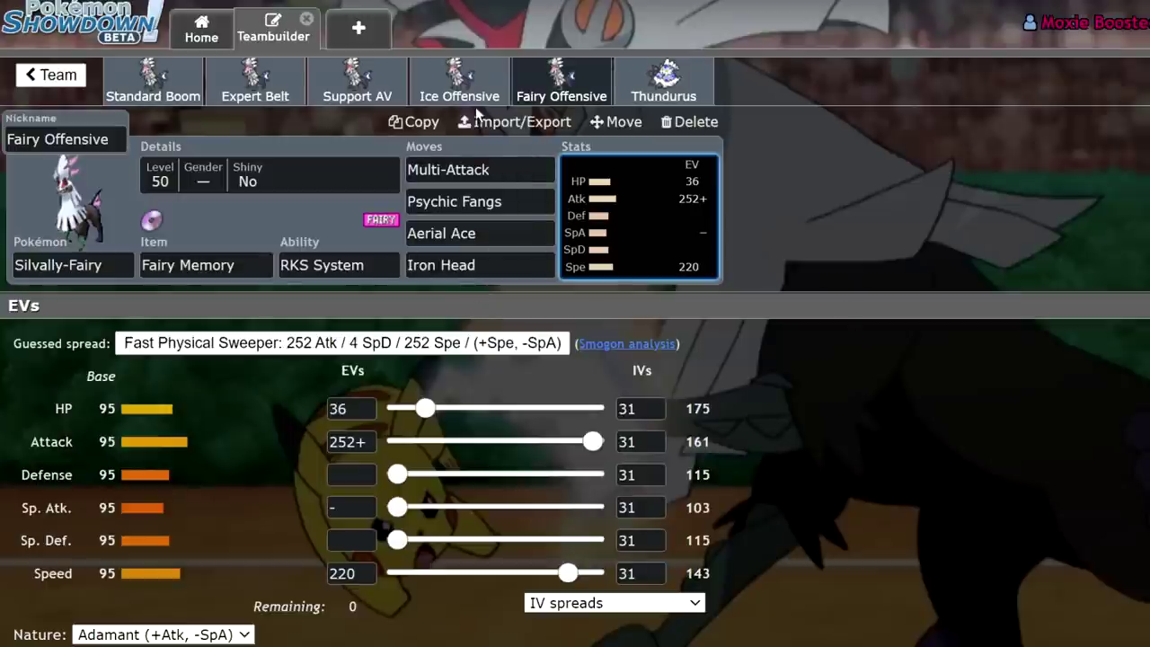
pyautogui.click(476, 171)
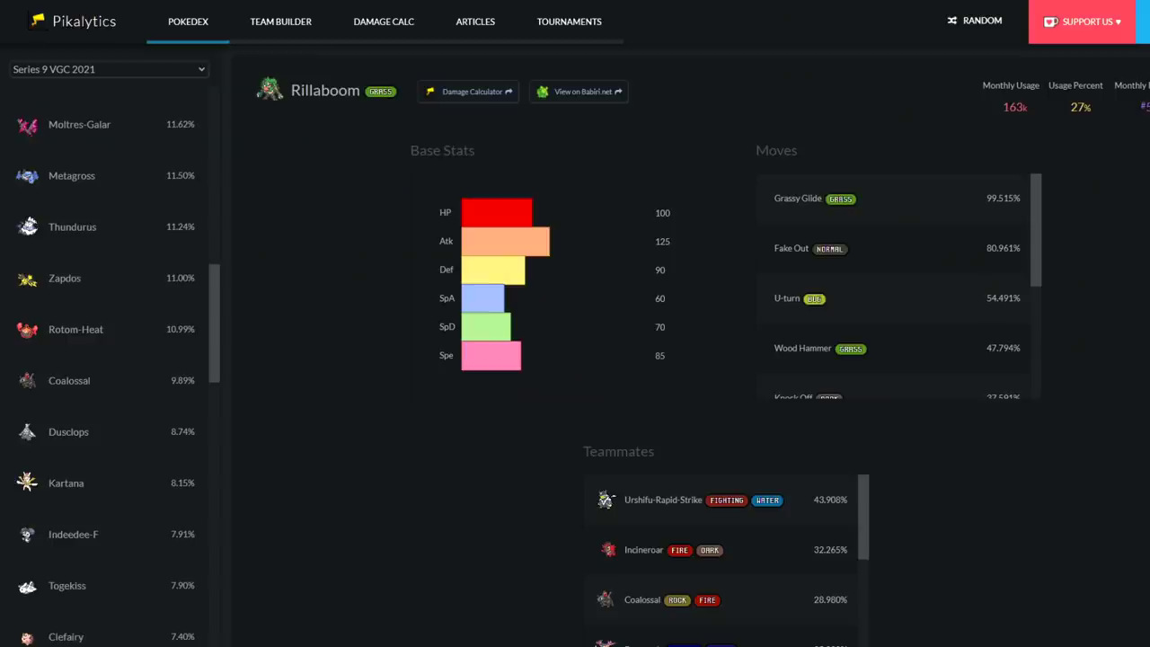
pyautogui.scroll(10, 135, 225)
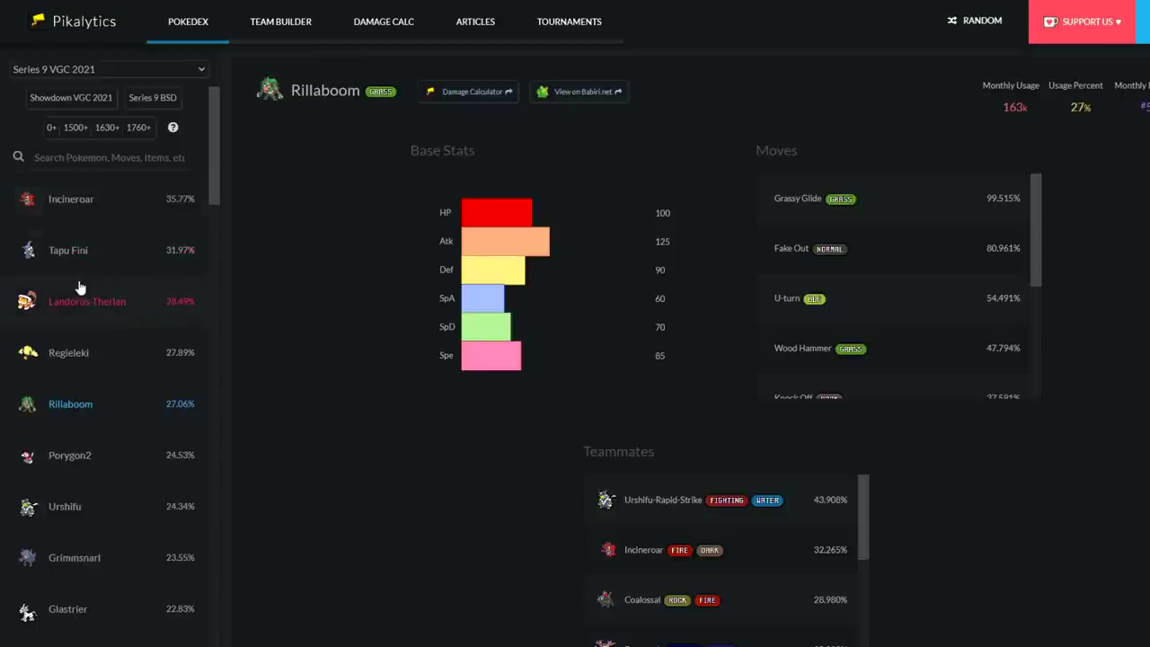
pyautogui.scroll(-1, 82, 291)
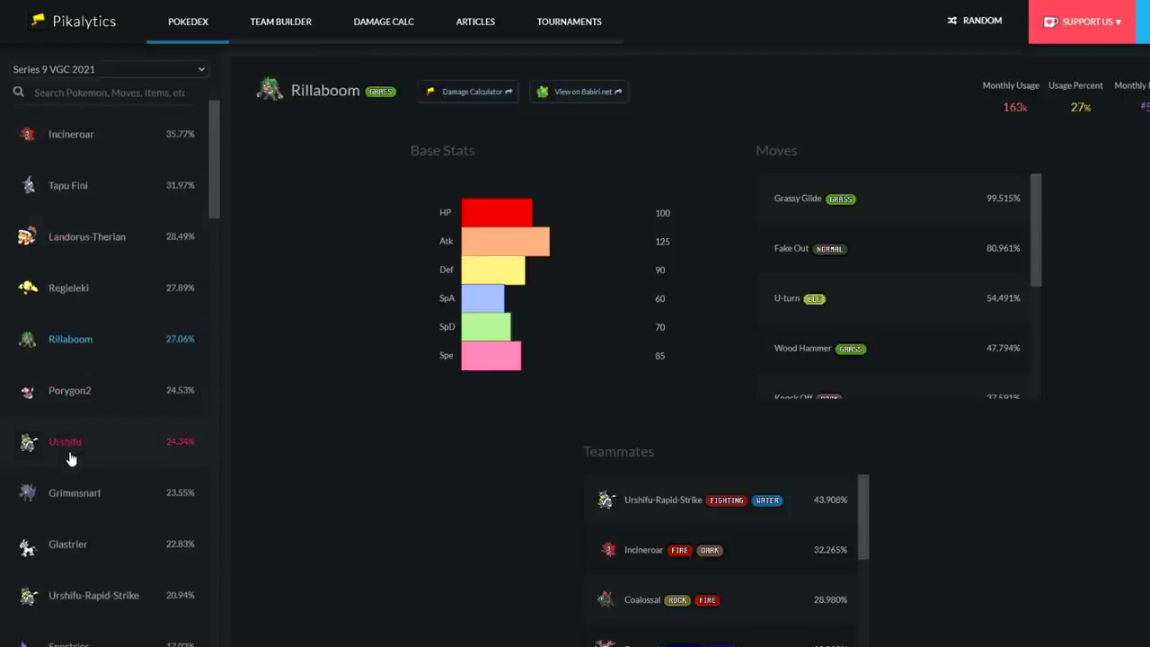
pyautogui.scroll(-5, 101, 503)
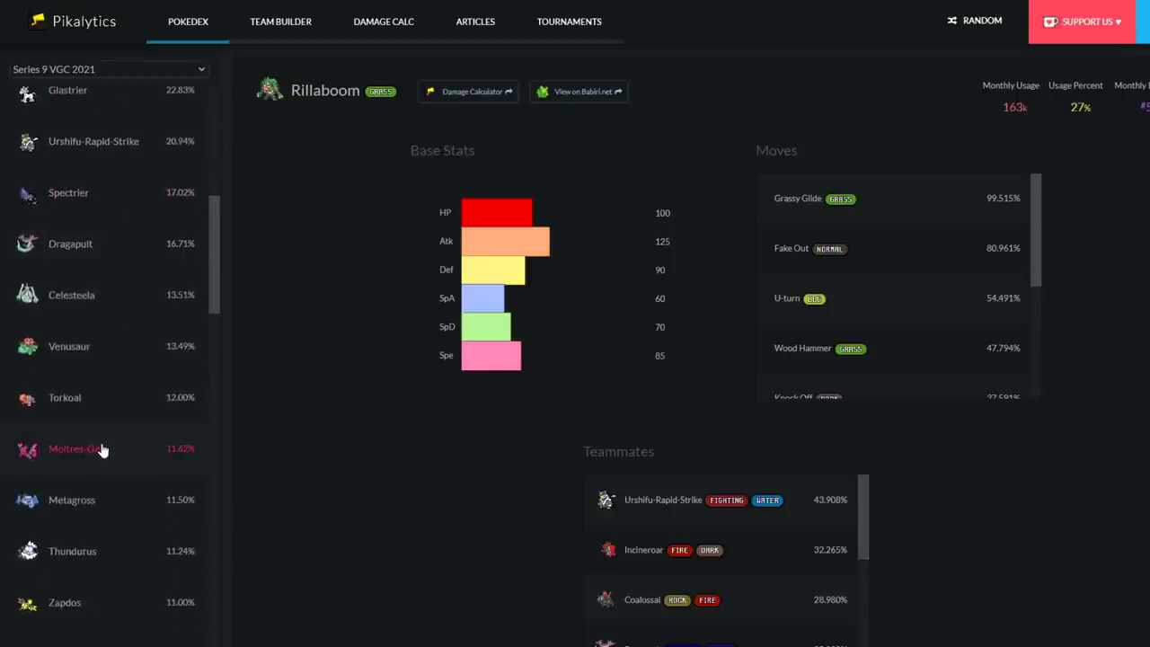
pyautogui.scroll(-4, 114, 467)
pyautogui.scroll(-5, 115, 451)
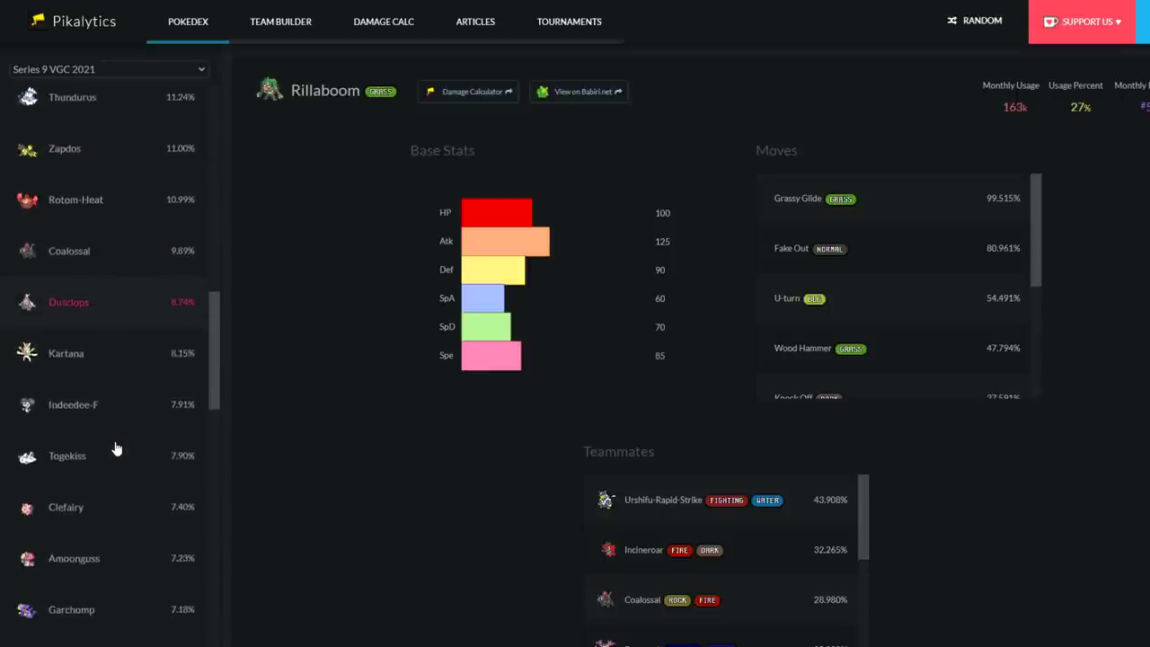
pyautogui.scroll(-4, 84, 428)
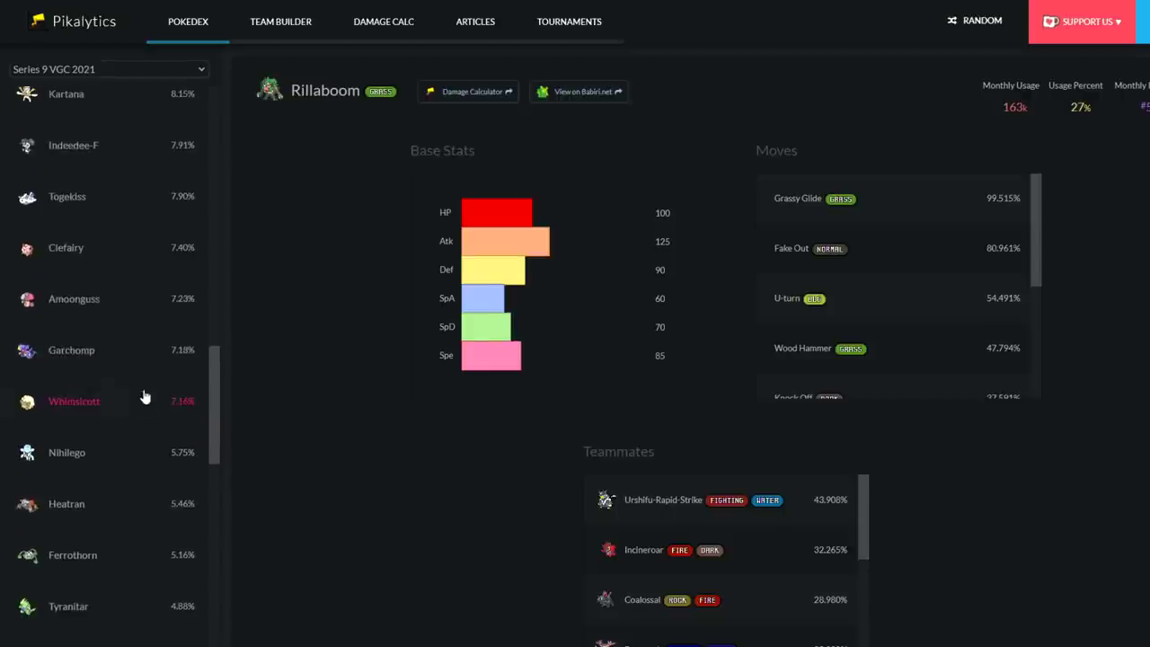
pyautogui.scroll(10, 79, 449)
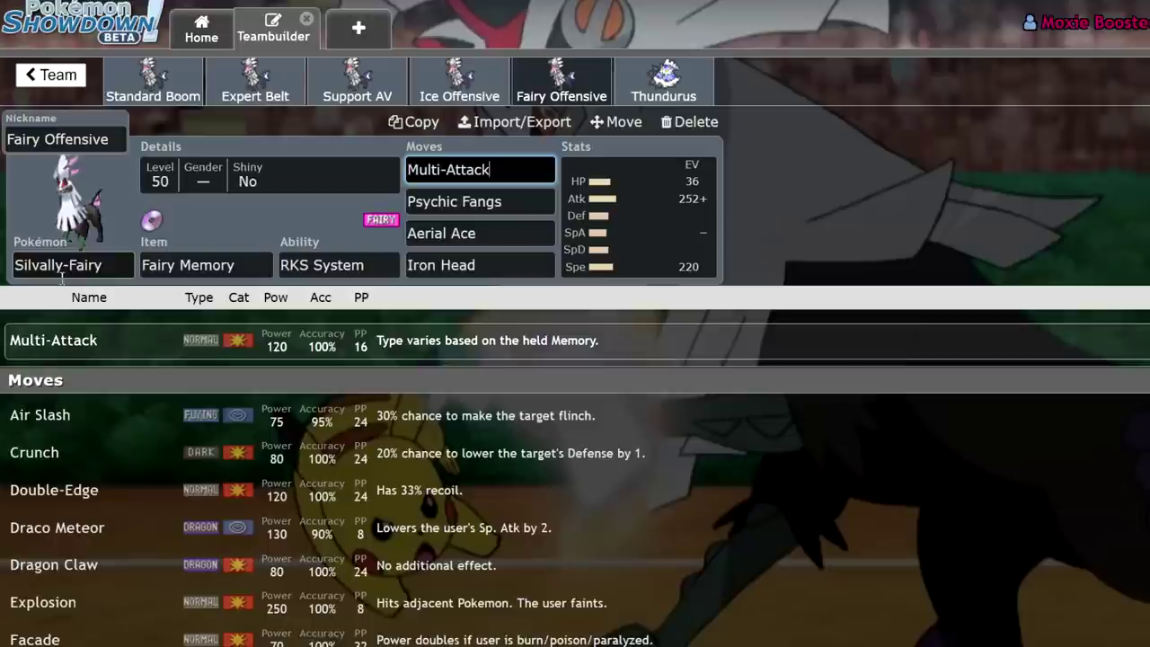
# Check Silvally-Fairy's EVs and IVs, then read the Psychic Fangs and Iron Head move details
pyautogui.click(643, 208)
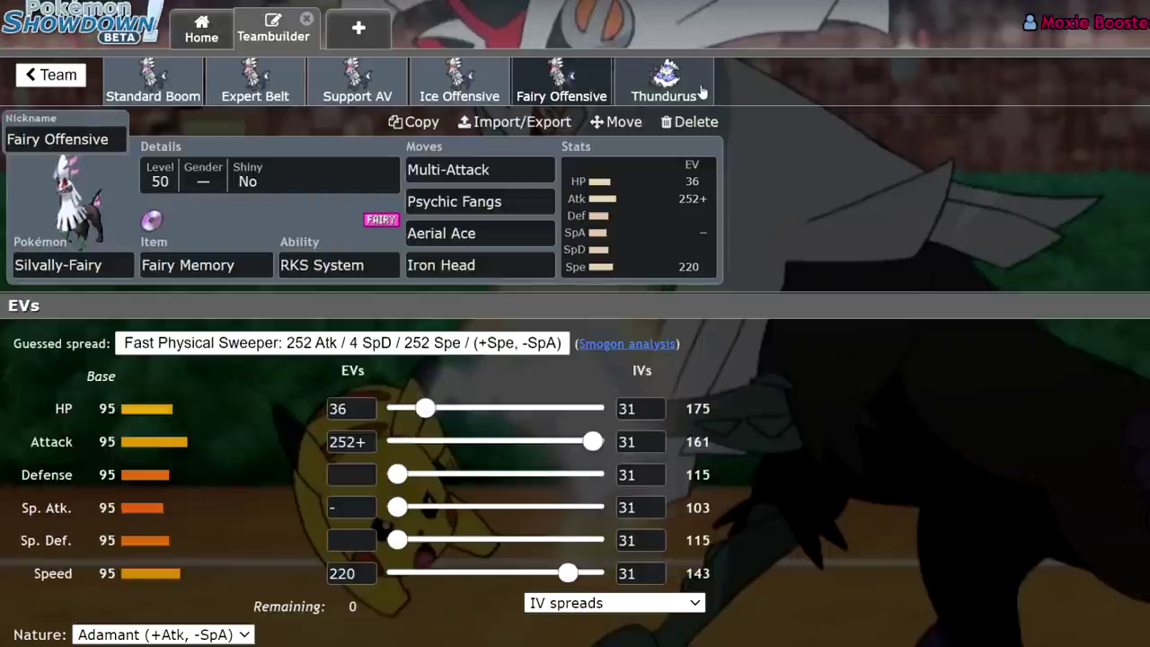
pyautogui.click(679, 89)
pyautogui.click(593, 96)
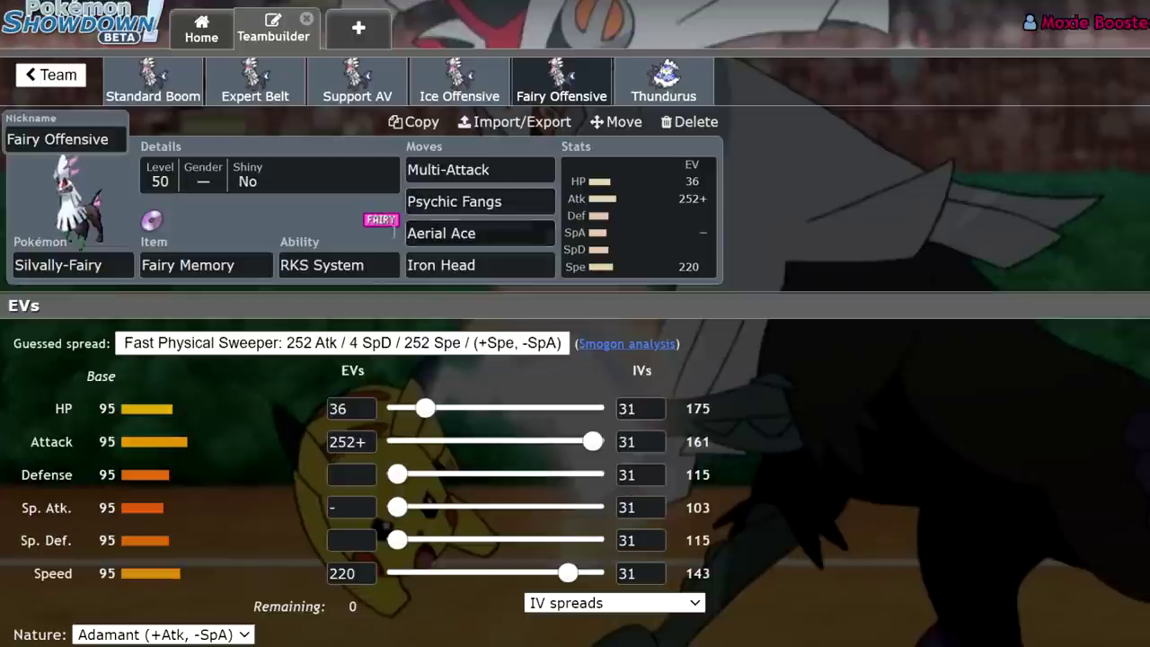
pyautogui.click(481, 201)
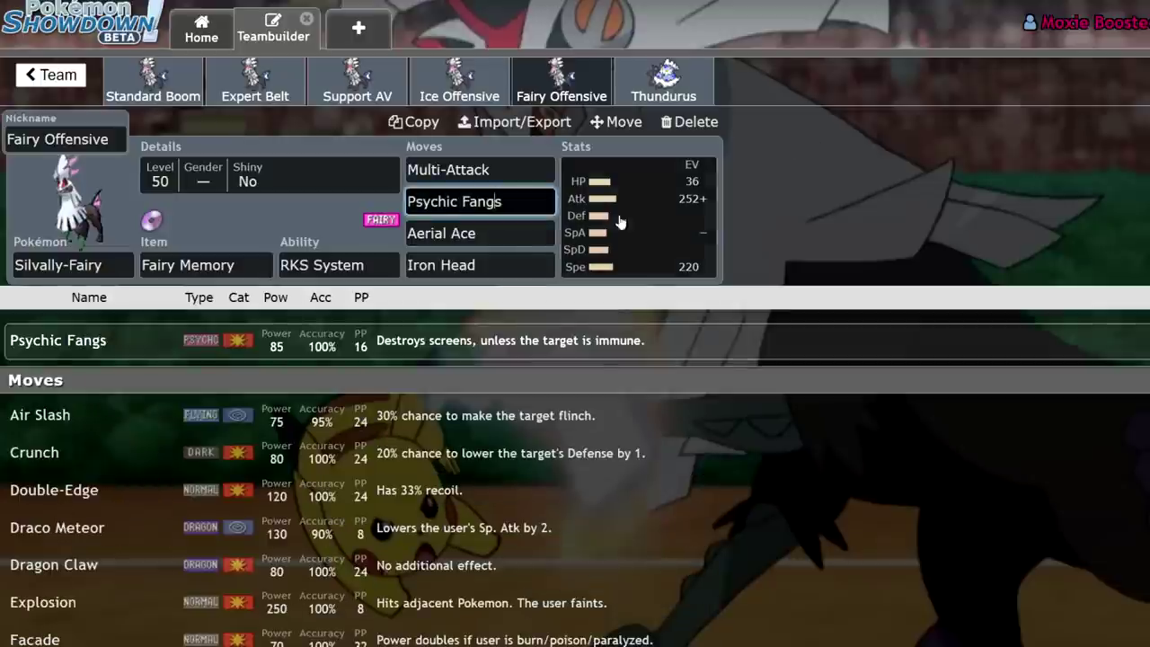
pyautogui.click(460, 264)
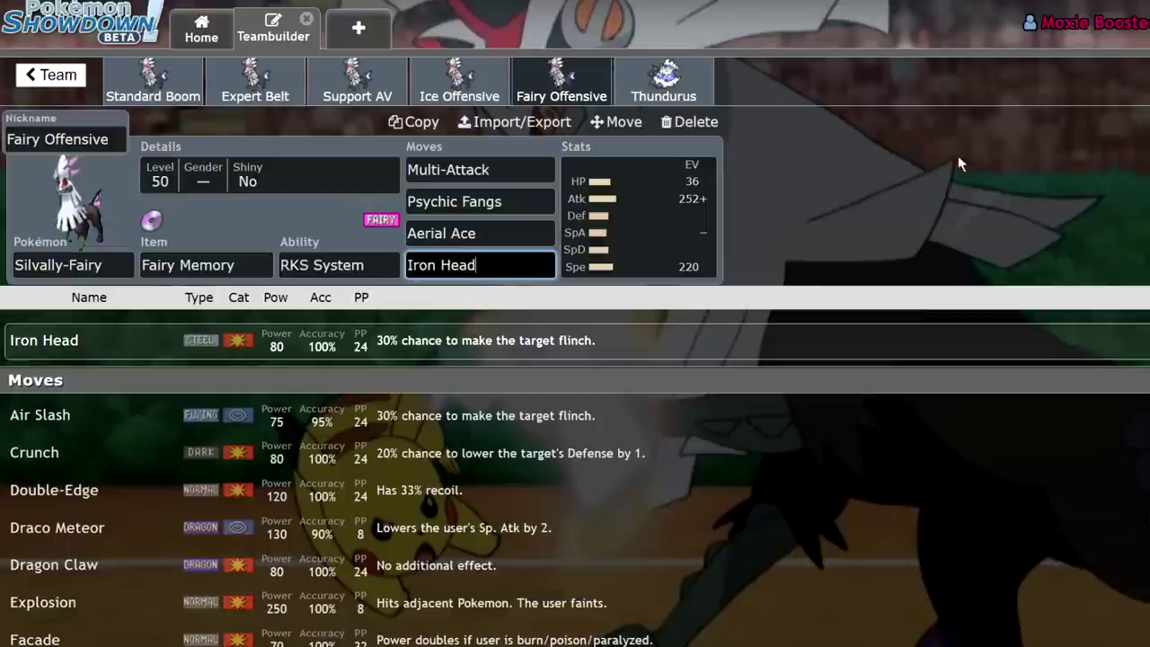
pyautogui.scroll(-2, 240, 307)
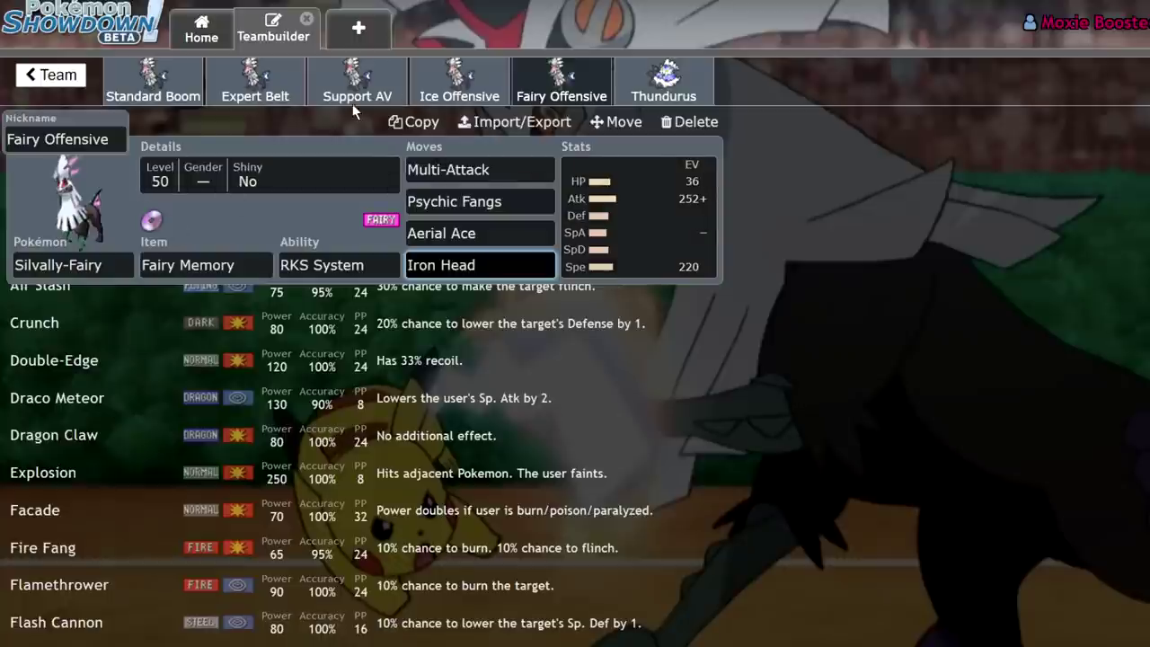
# Delete the Ice Offensive, Support AV, Expert Belt and Standard Boom Silvally sets
pyautogui.click(653, 90)
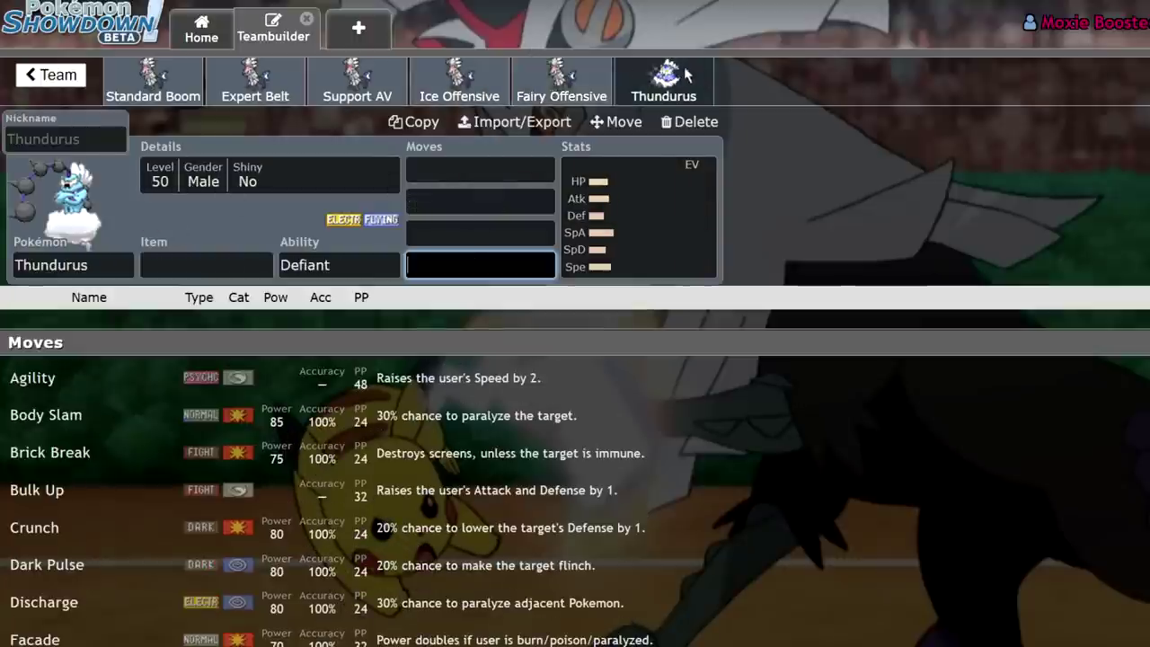
pyautogui.click(456, 86)
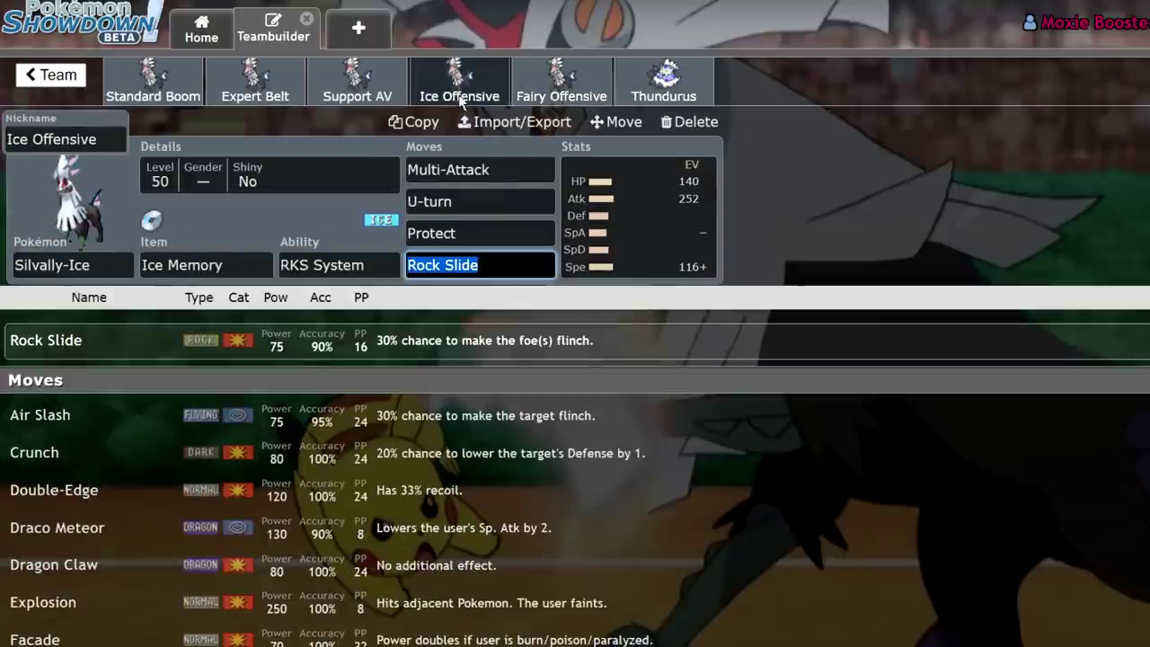
pyautogui.click(687, 121)
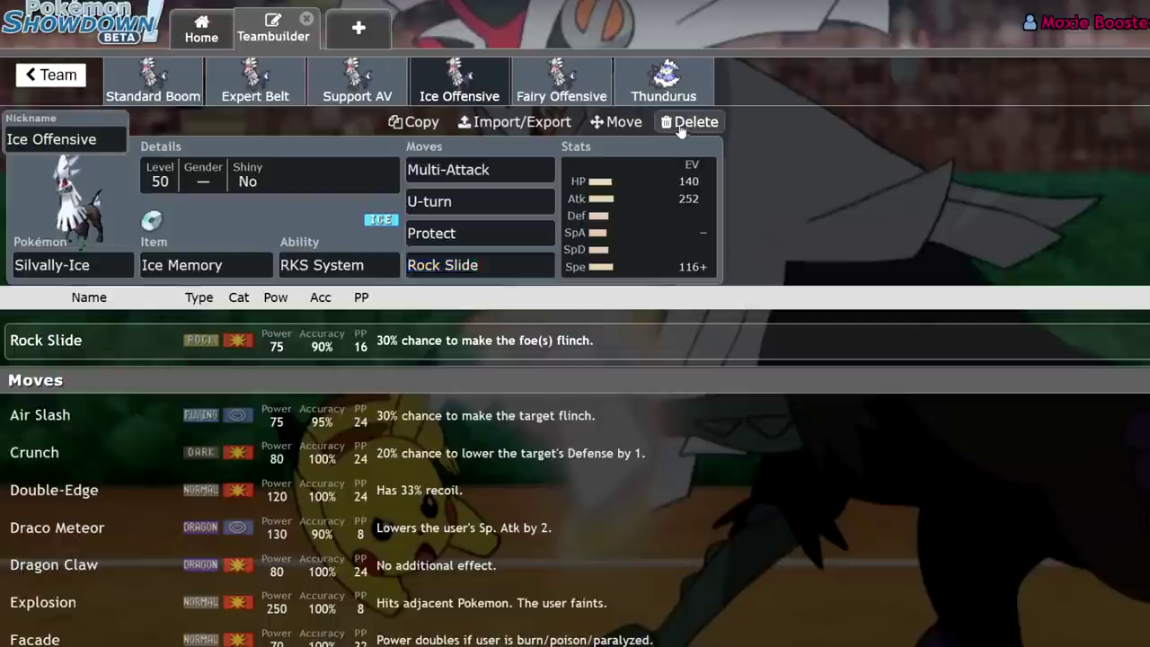
pyautogui.click(388, 90)
pyautogui.click(686, 122)
pyautogui.click(255, 85)
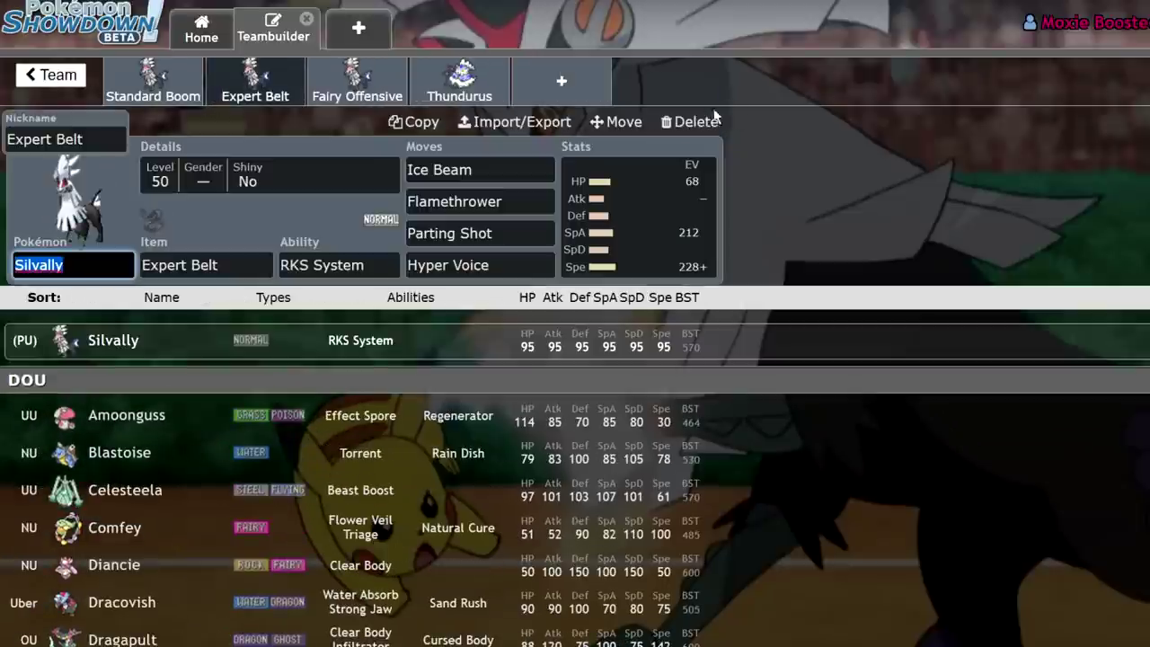
pyautogui.click(686, 122)
pyautogui.click(152, 86)
pyautogui.click(686, 121)
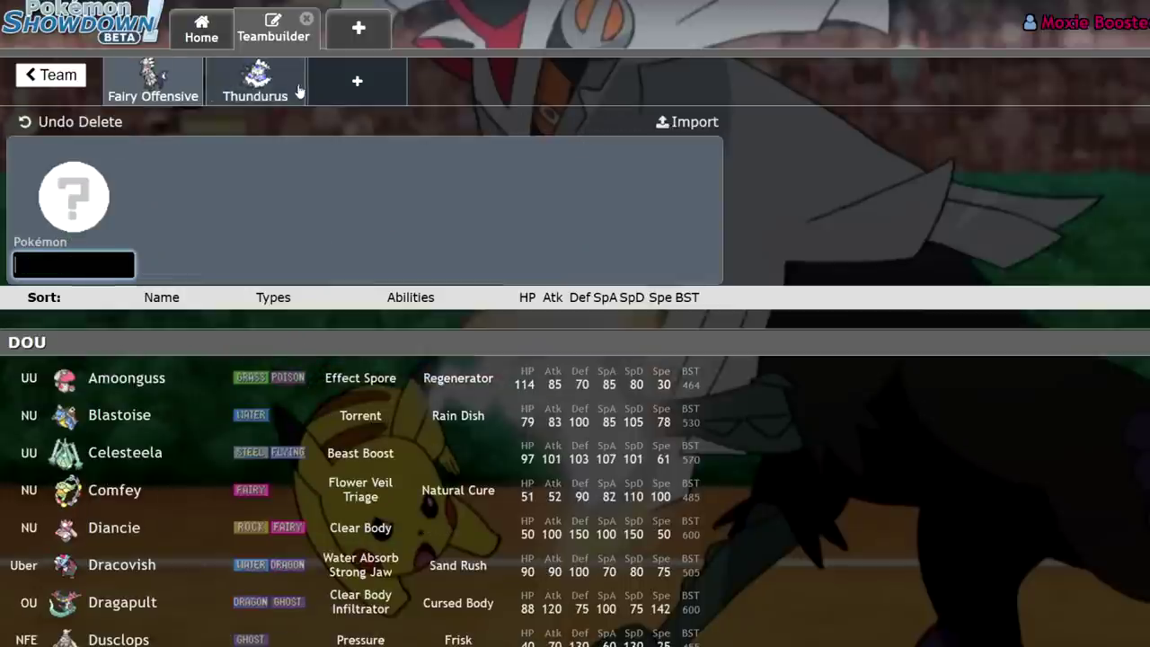
# Add Nihilego and Urshifu as new team members, then return to Silvally-Fairy
pyautogui.write('nih')
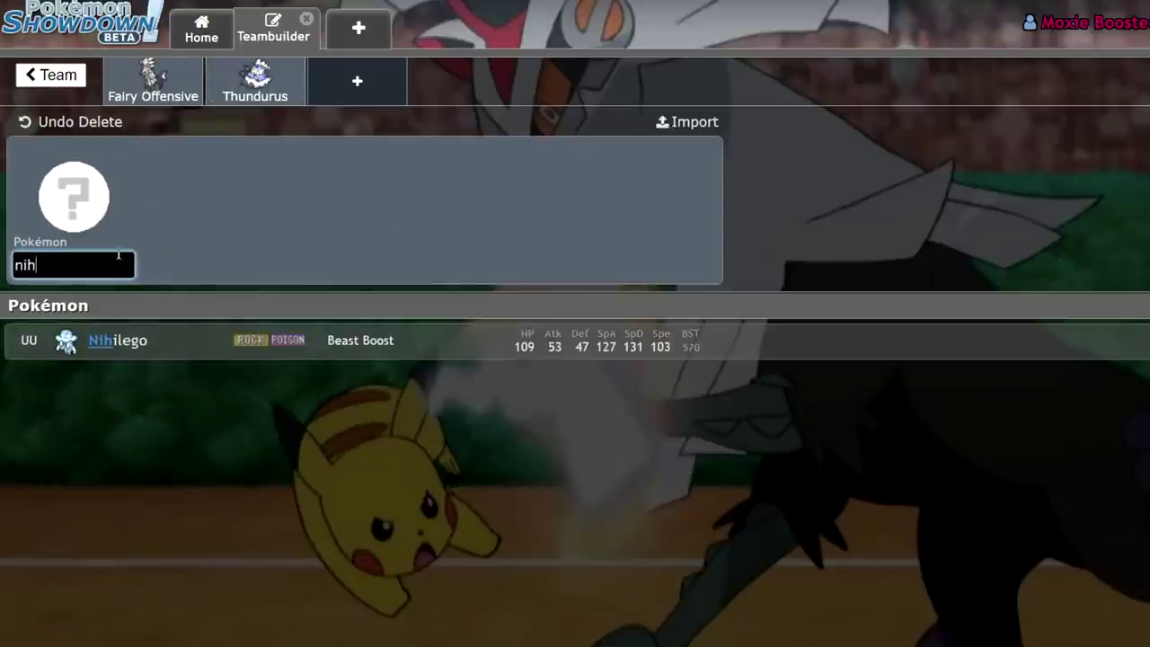
pyautogui.press('Return')
pyautogui.click(486, 84)
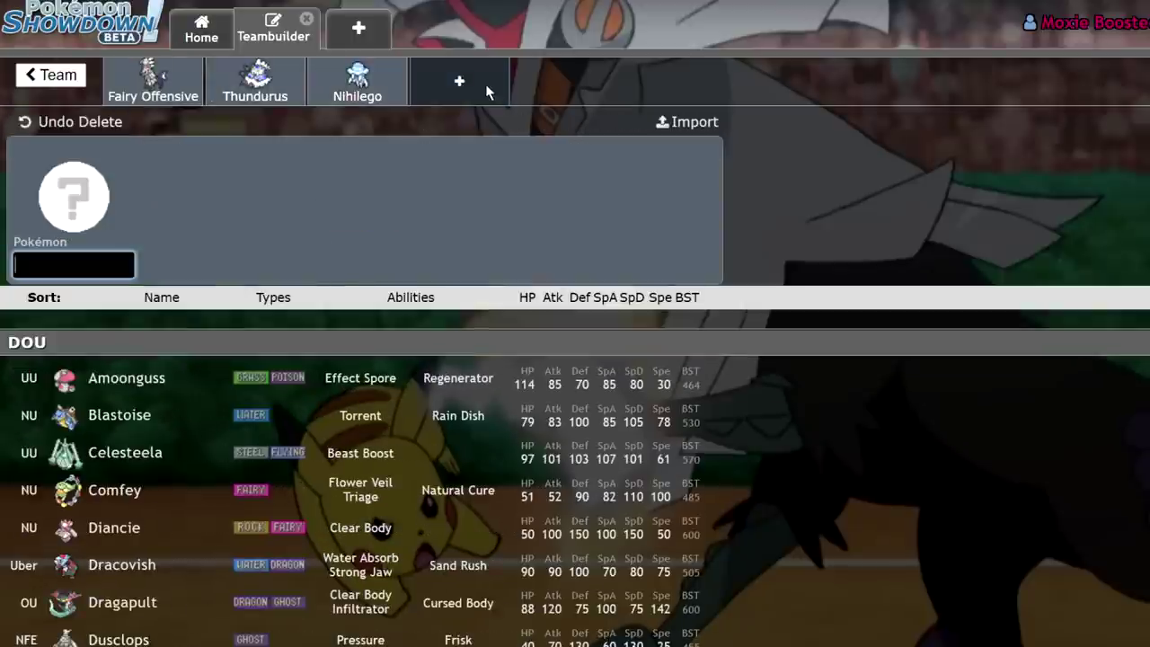
pyautogui.write('urshi')
pyautogui.press('Return')
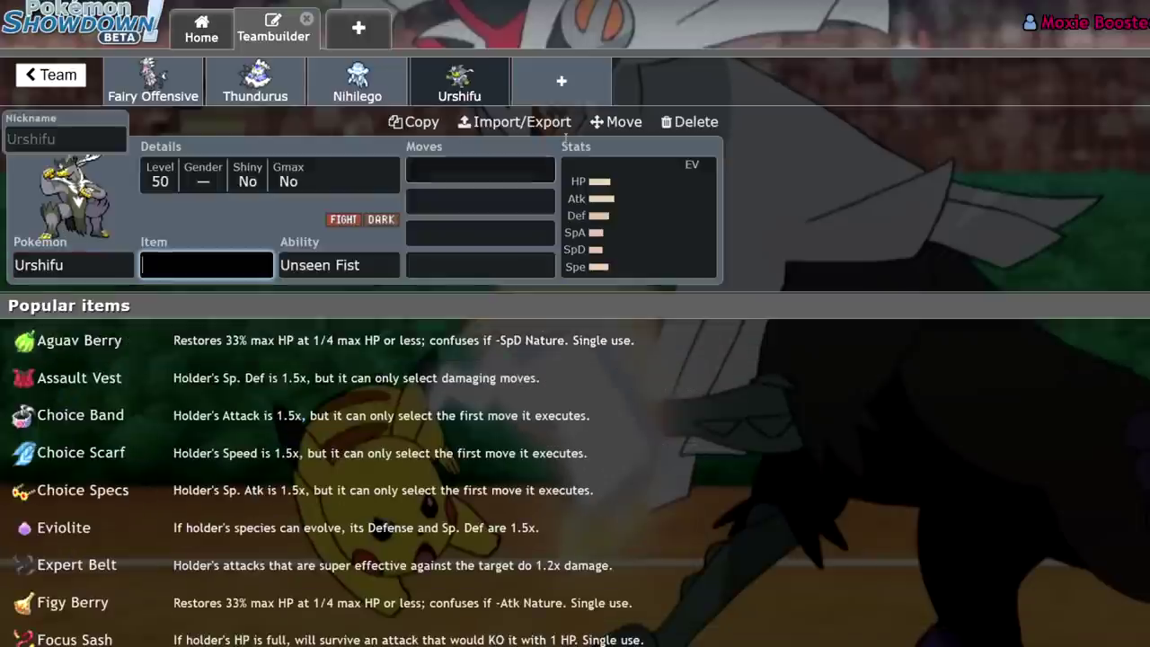
pyautogui.click(165, 80)
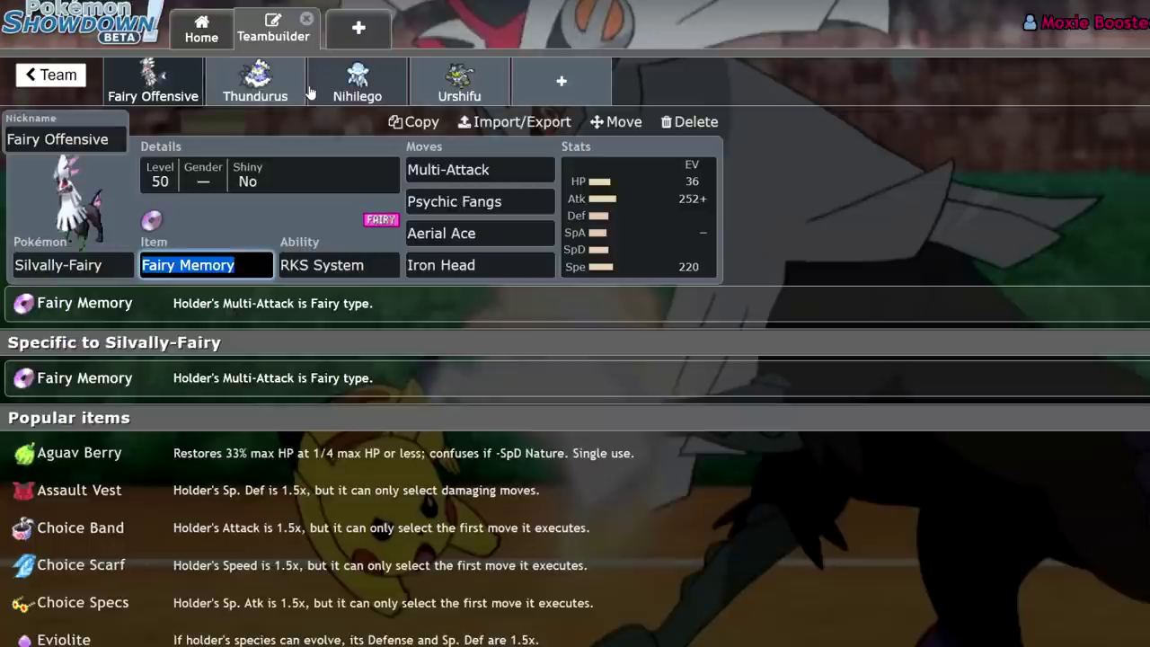
# Look over Nihilego and Thundurus, then recheck Silvally-Fairy's Psychic Fangs and Iron Head
pyautogui.click(358, 82)
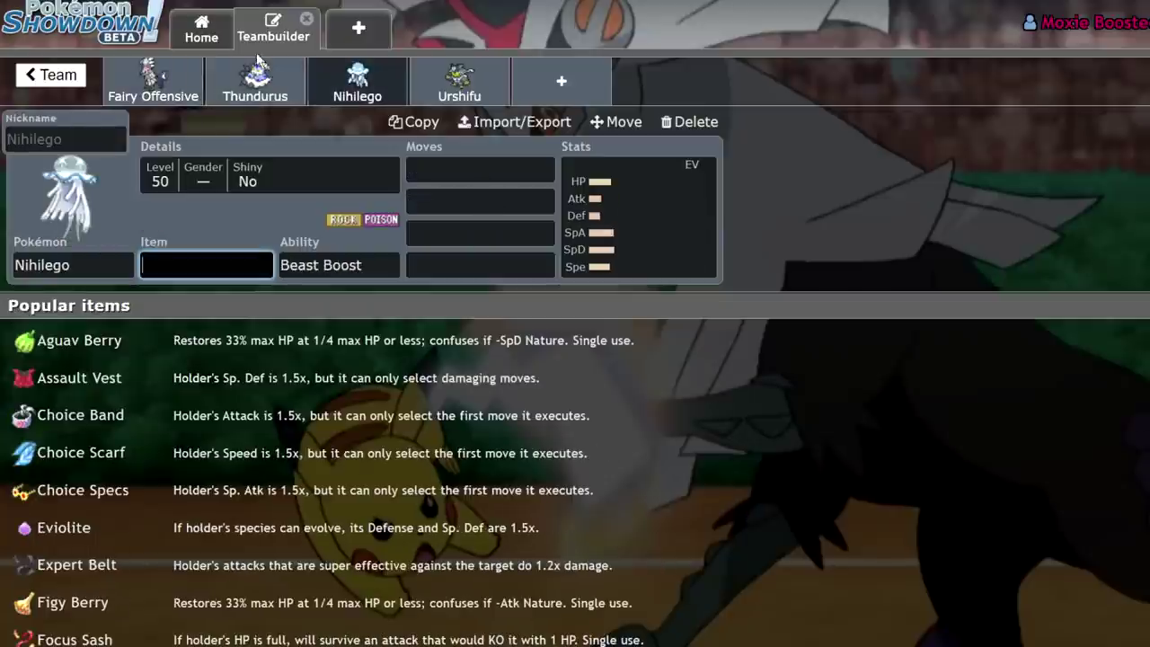
pyautogui.click(270, 90)
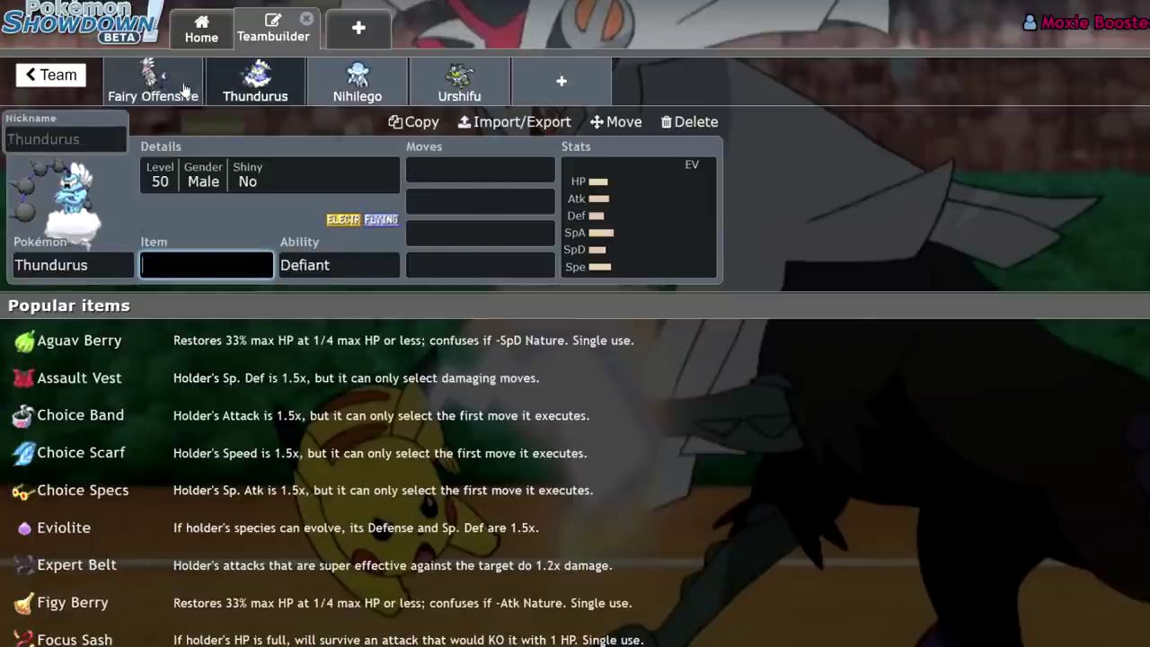
pyautogui.click(363, 90)
pyautogui.click(153, 81)
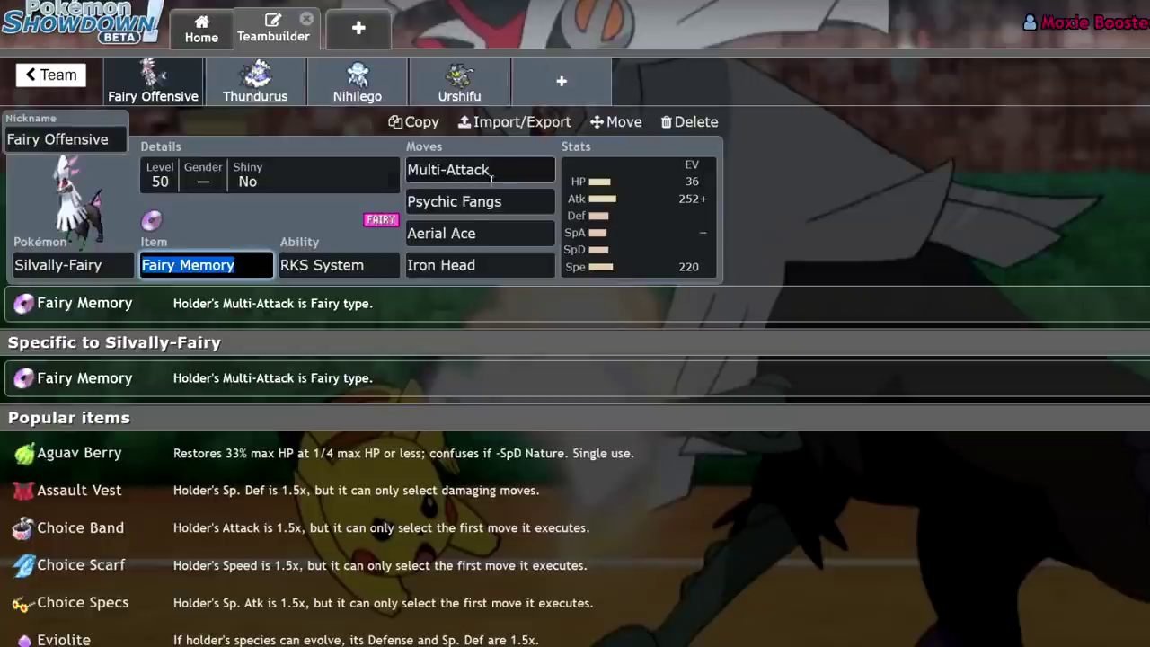
pyautogui.click(510, 200)
pyautogui.click(508, 266)
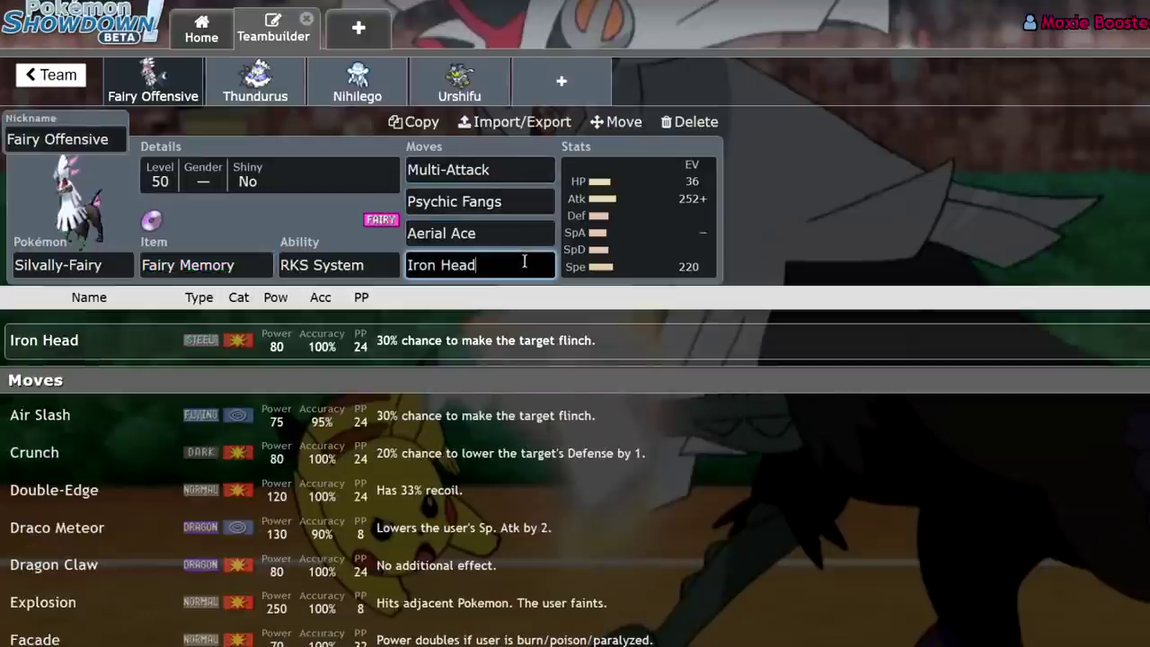
pyautogui.click(512, 200)
# View Nihilego's EV and IV spread, finishing on Thundurus's 248 Atk / 4 SpD / 252 Spe spread
pyautogui.click(255, 85)
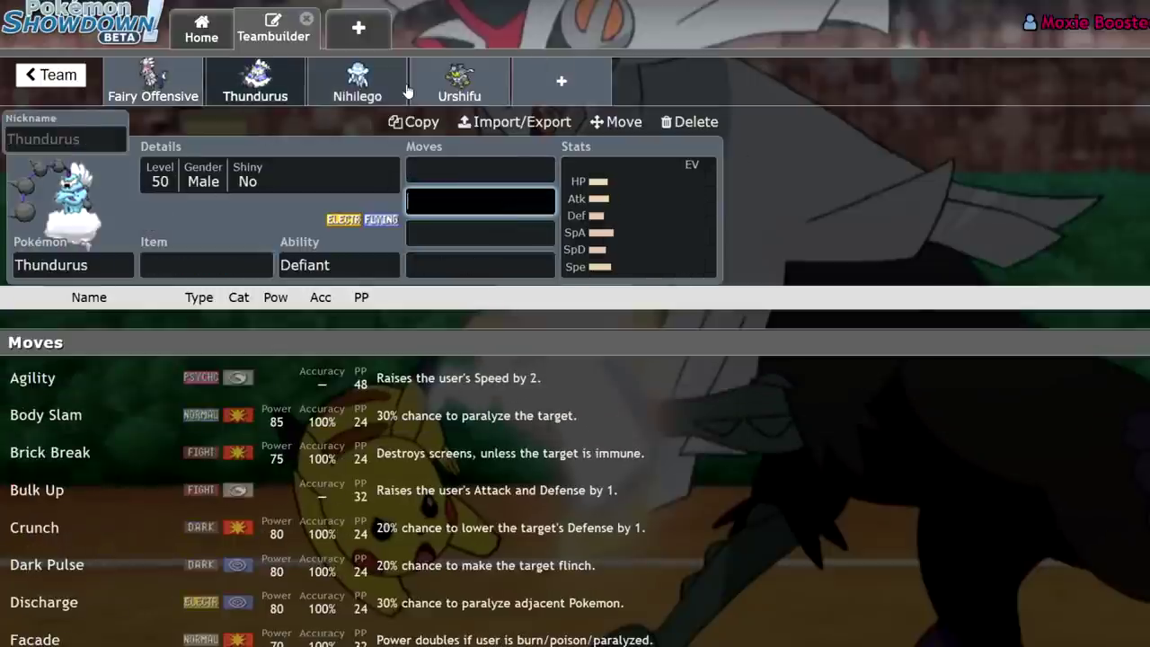
pyautogui.click(360, 85)
pyautogui.click(637, 210)
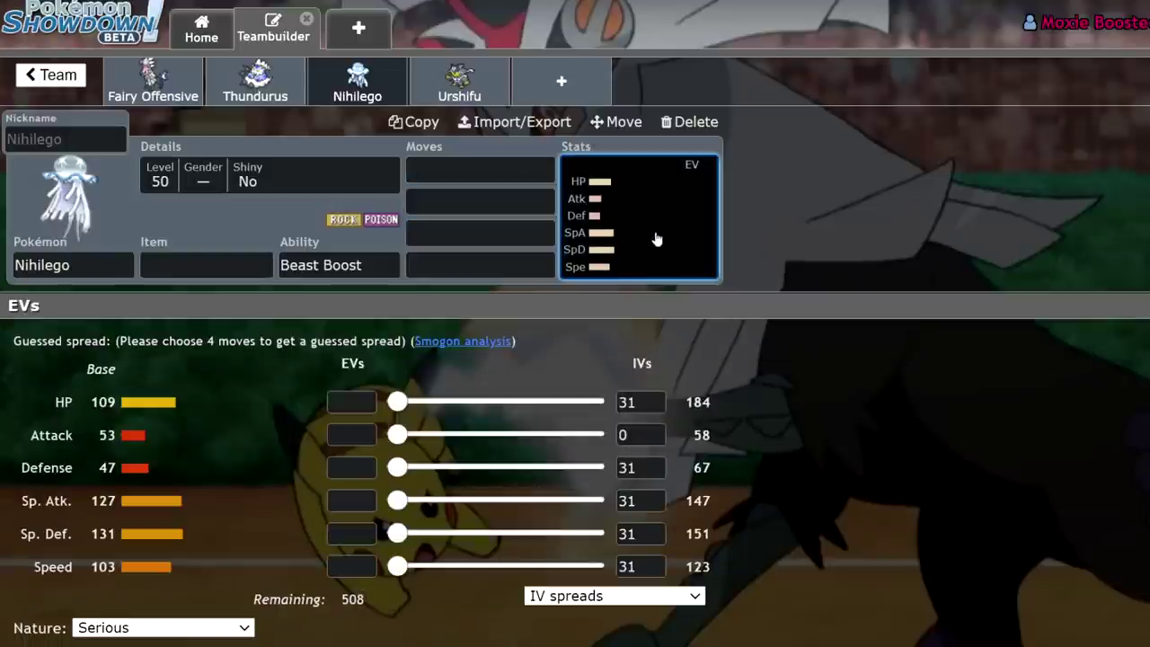
pyautogui.click(155, 86)
pyautogui.click(259, 99)
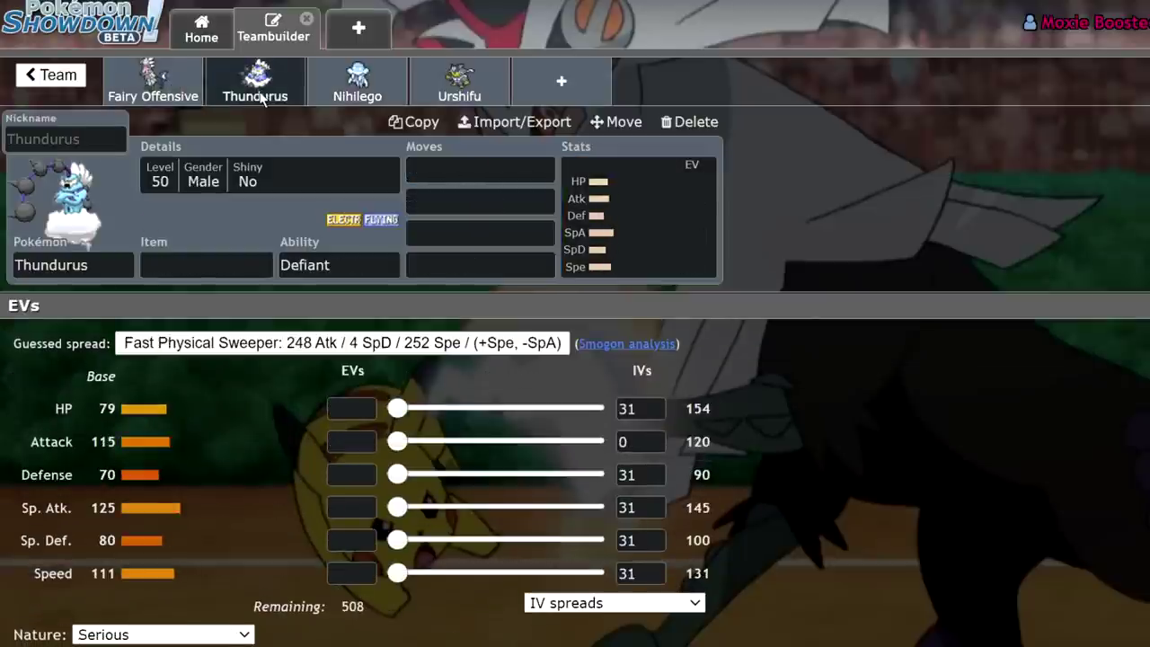